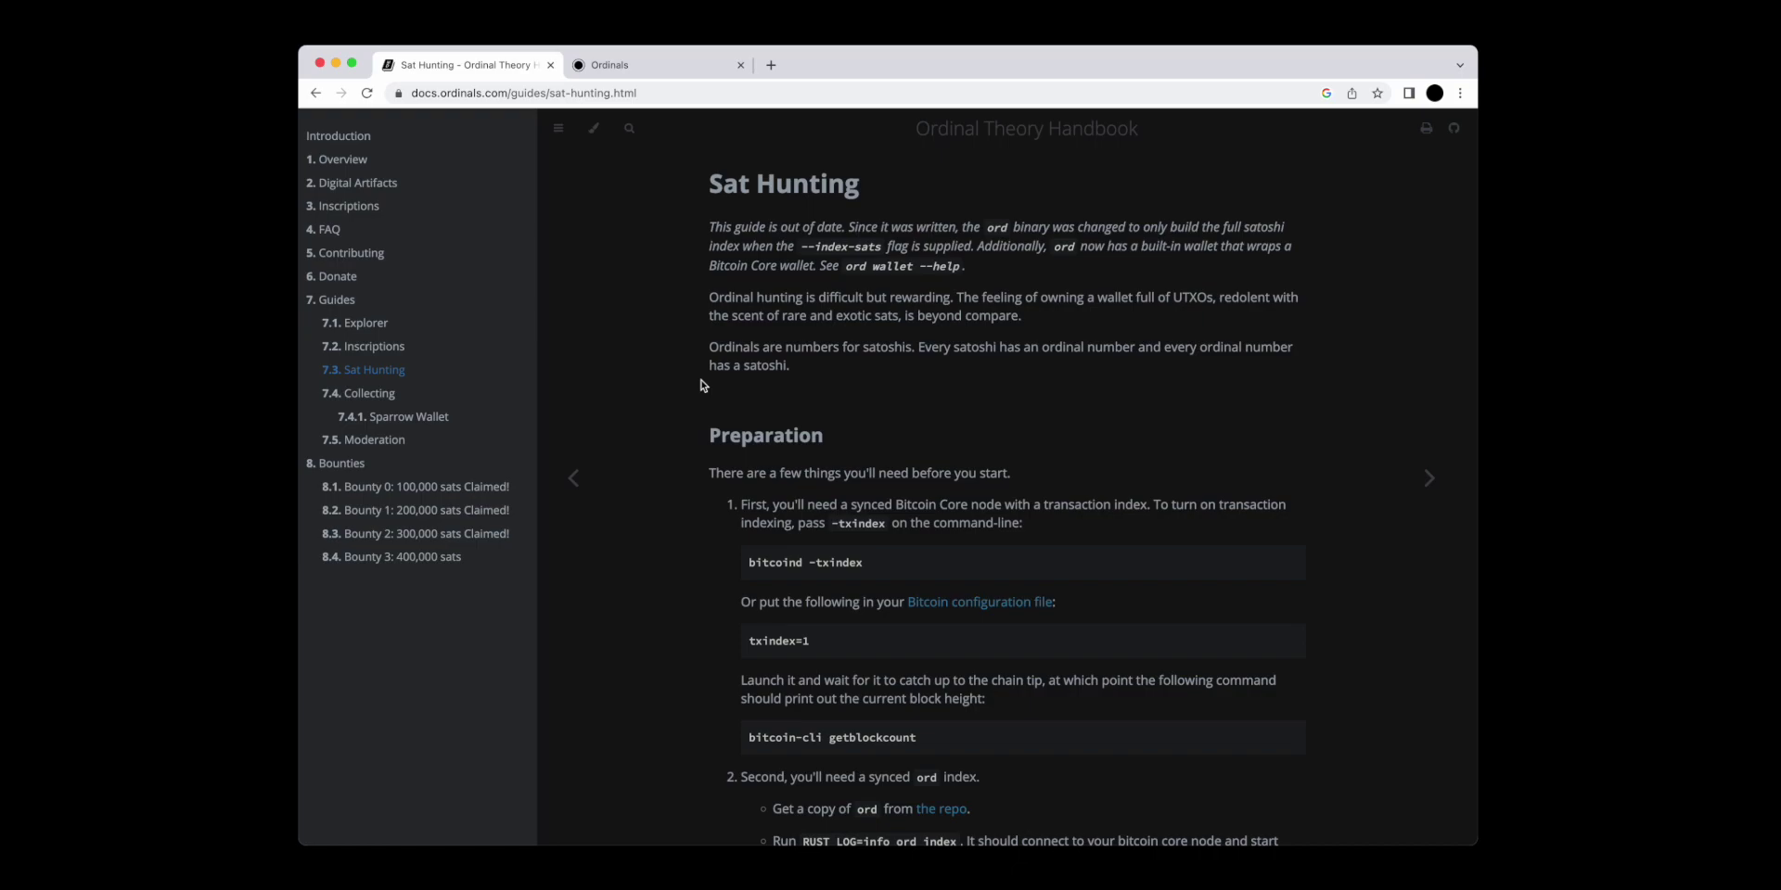
Open the handbook's '7.4.1 Sparrow Wallet' collecting guide and scroll through it.
{"action": "left_click", "coordinate": [391, 419]}
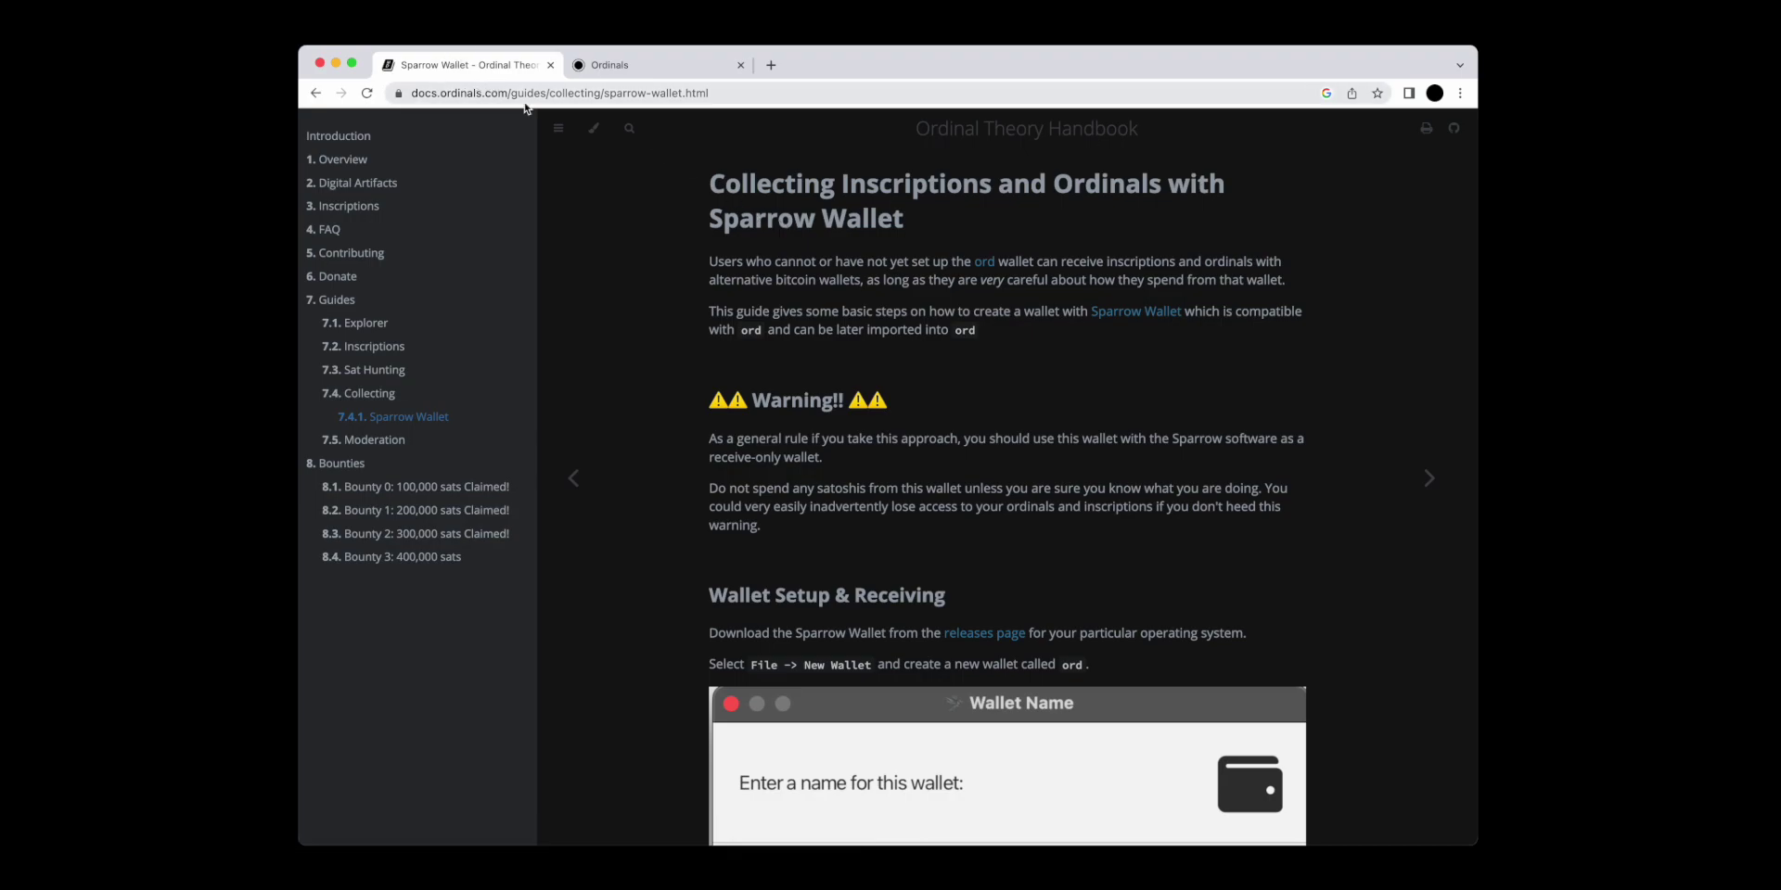
{"action": "scroll", "coordinate": [978, 580], "scroll_direction": "down", "scroll_amount": 15}
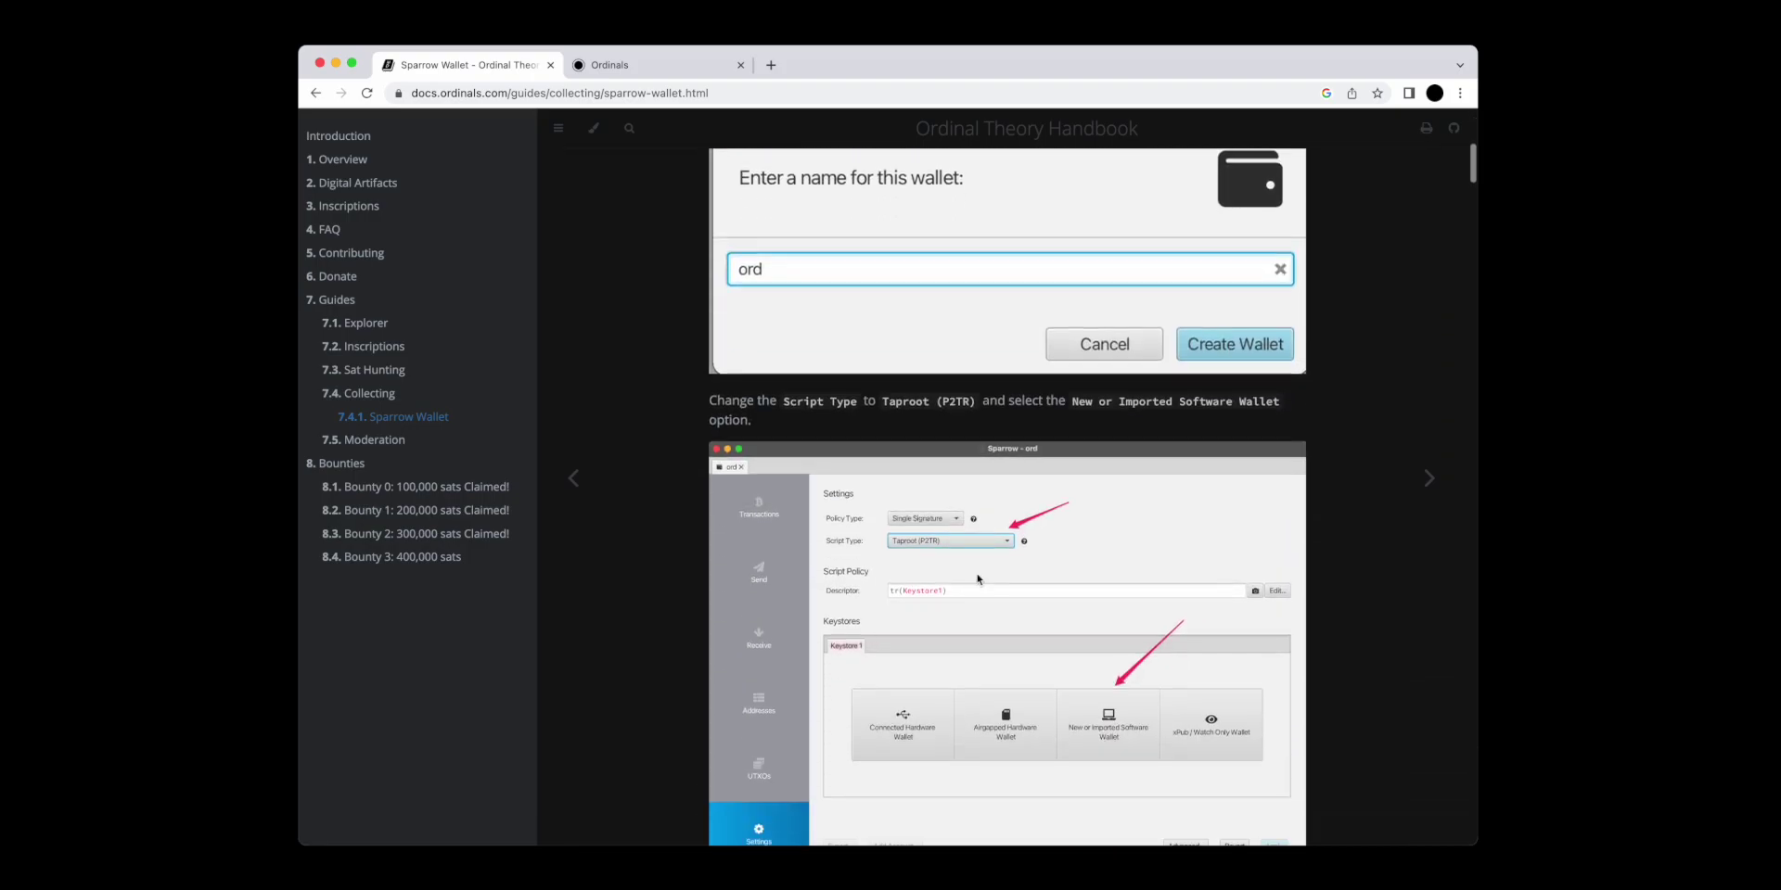
{"action": "scroll", "coordinate": [978, 580], "scroll_direction": "up", "scroll_amount": 15}
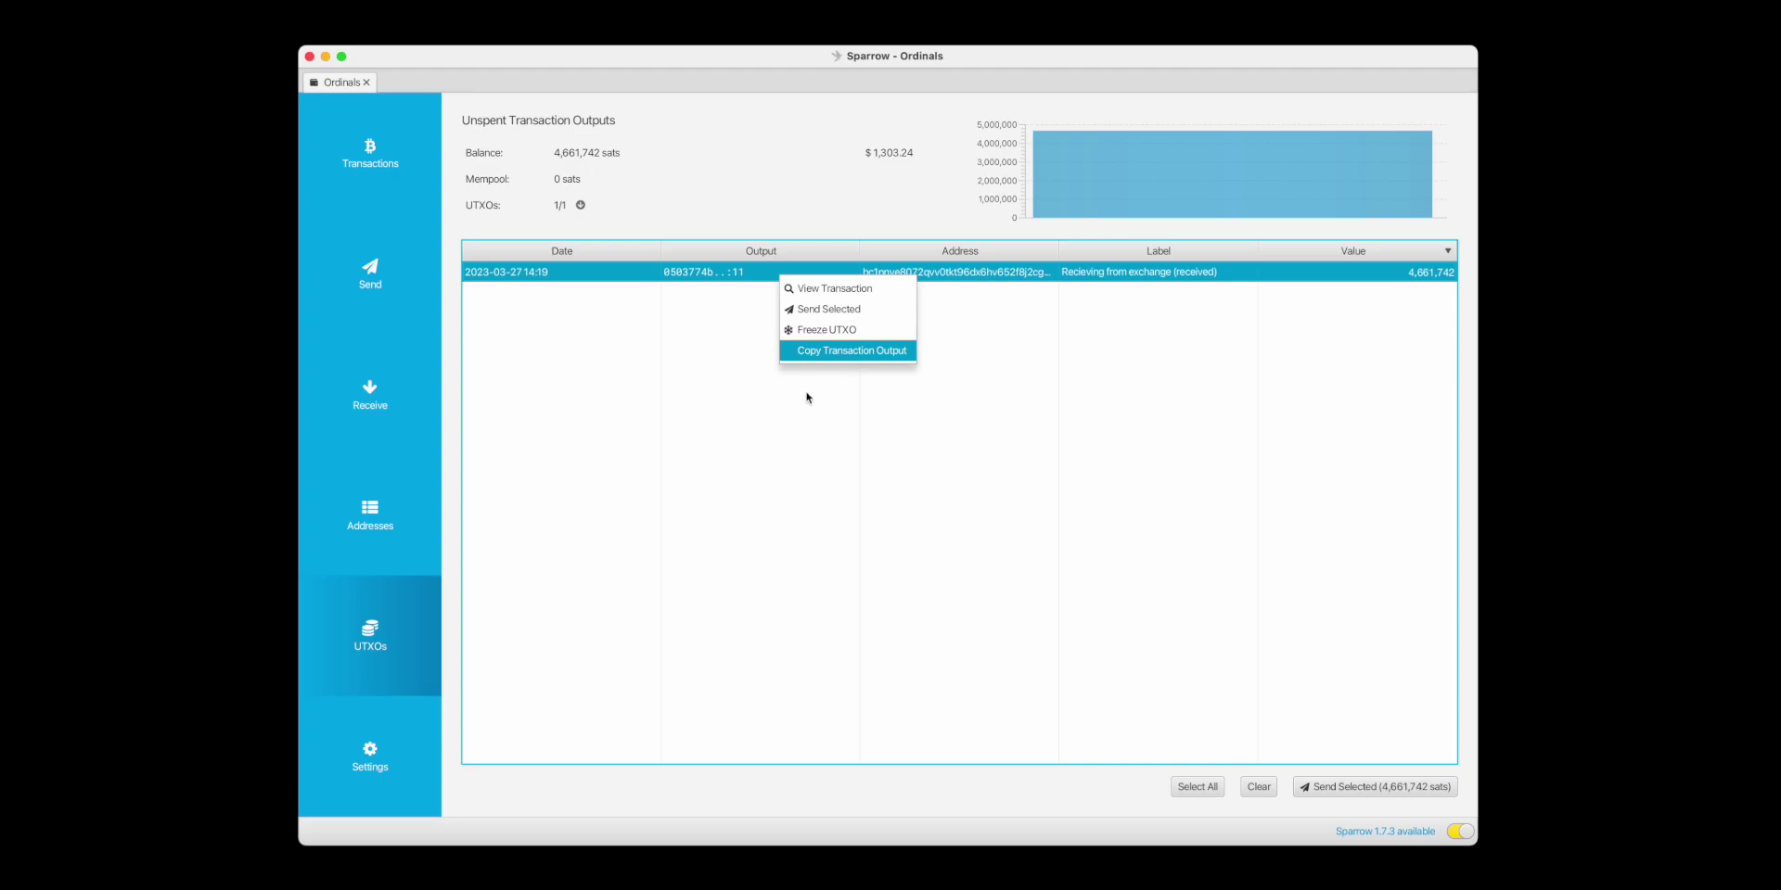
View the transaction that created the wallet's single 4,661,742-sat UTXO and copy its txid.
{"action": "left_click", "coordinate": [783, 438]}
{"action": "right_click", "coordinate": [795, 283]}
{"action": "left_click", "coordinate": [851, 295]}
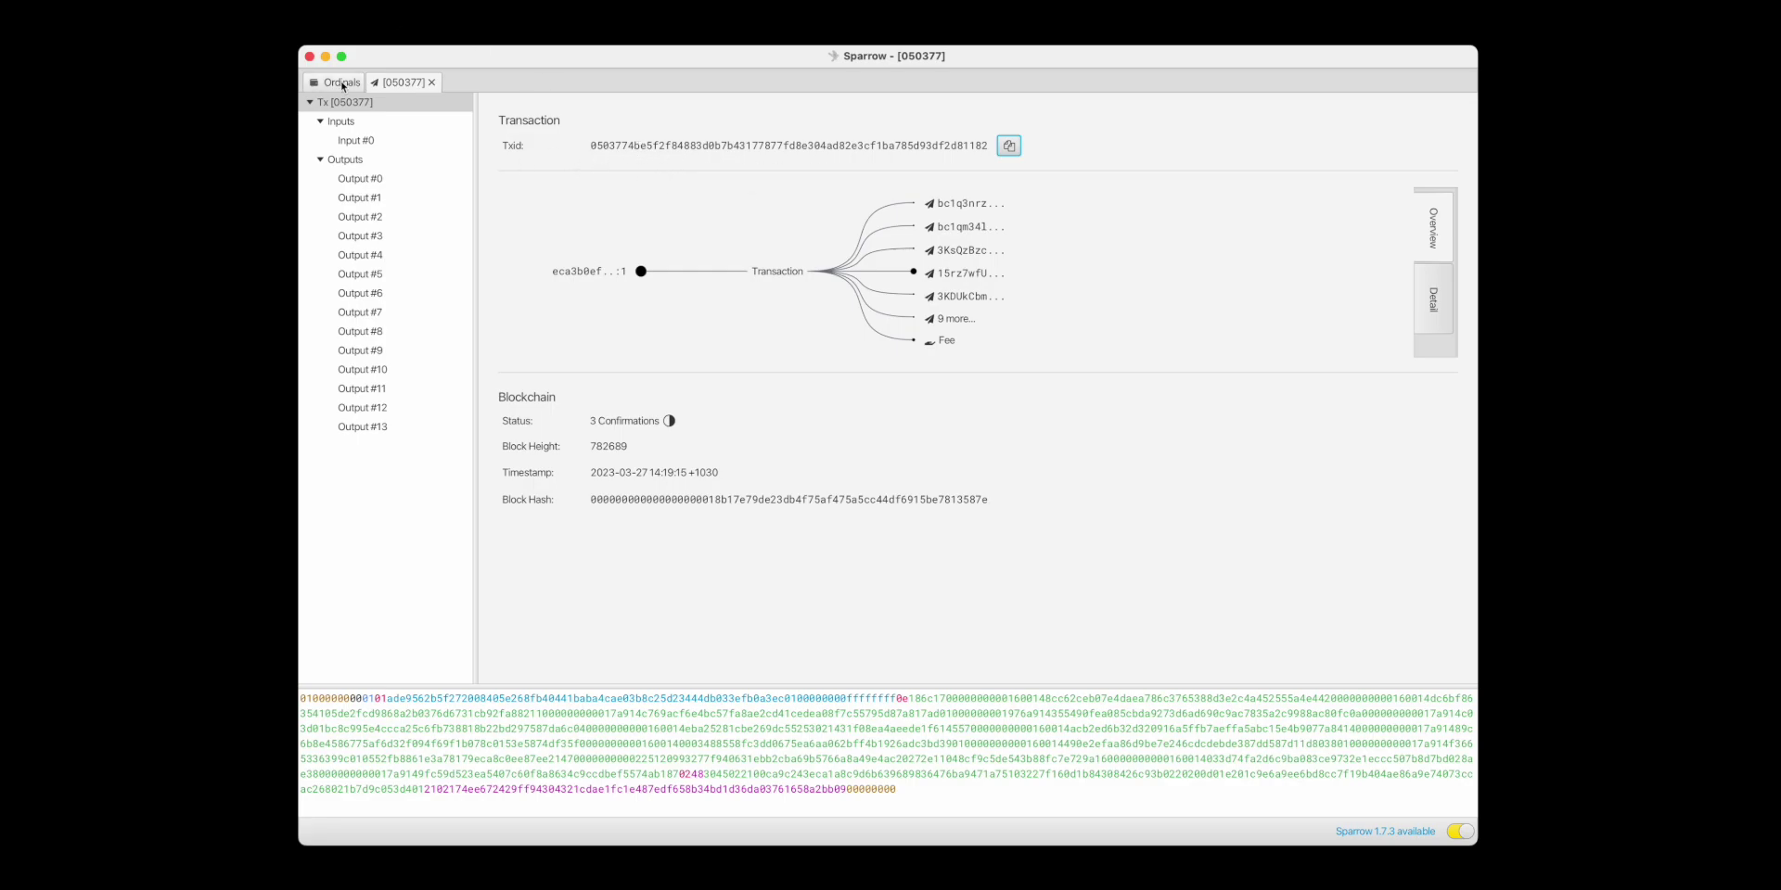
{"action": "left_click", "coordinate": [338, 81]}
Look up the copied txid on ordinals.com to see its 1 input and 14 outputs.
{"action": "key", "text": "super+Tab"}
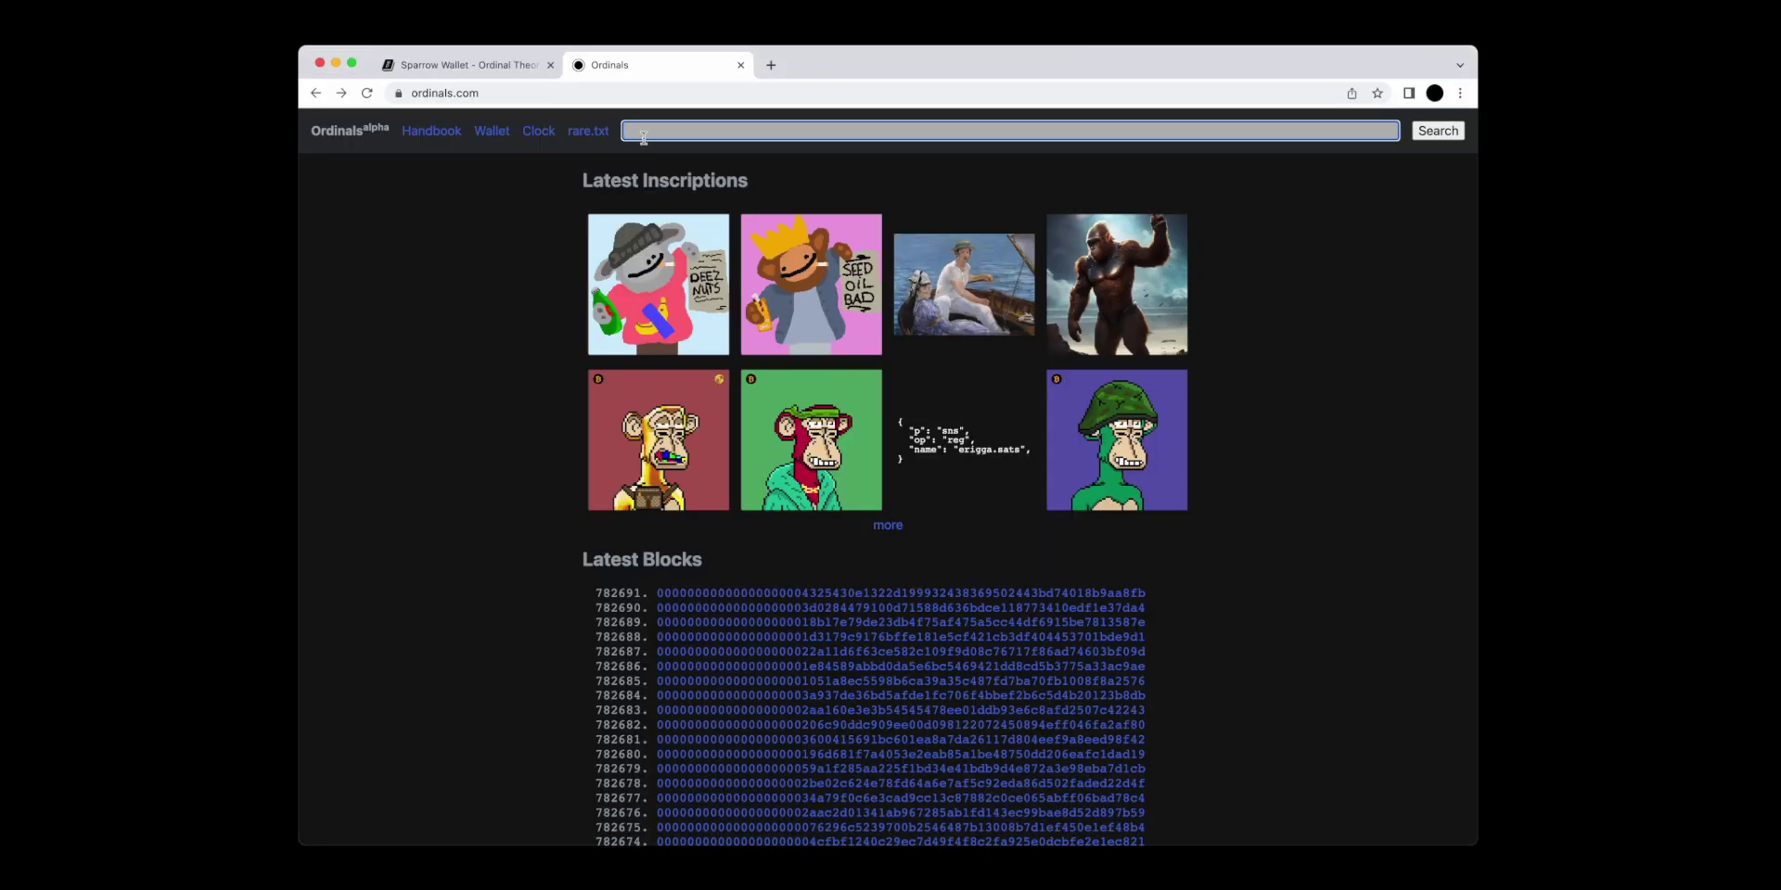
{"action": "key", "text": "super+v"}
{"action": "key", "text": "Return"}
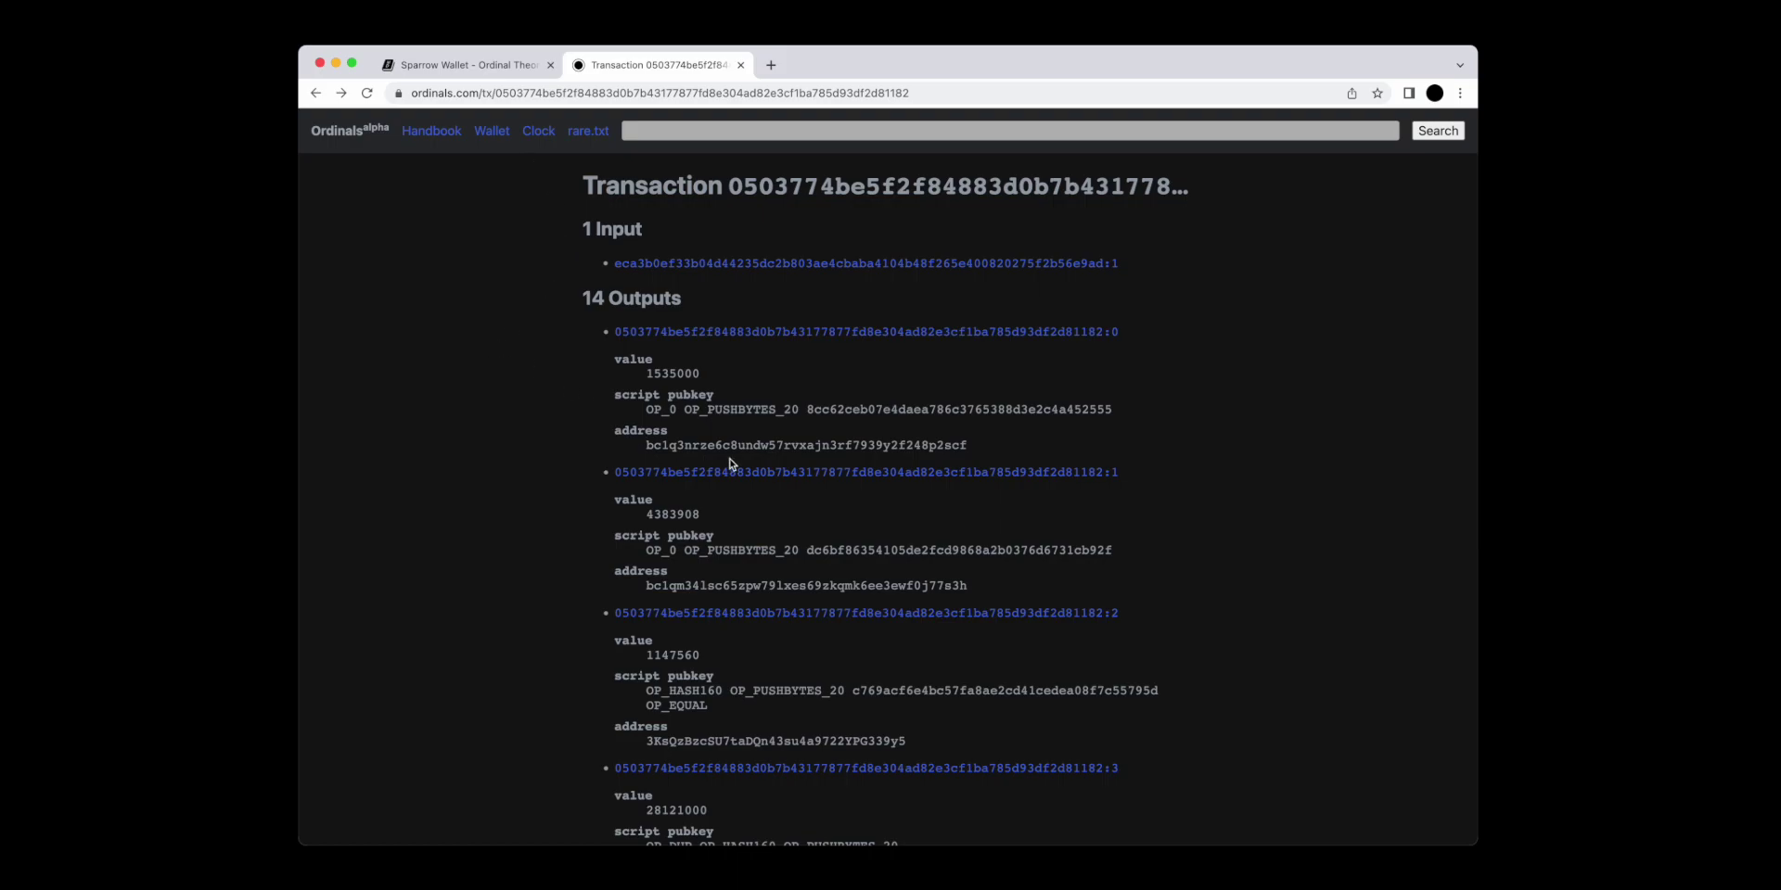
{"action": "scroll", "coordinate": [731, 462], "scroll_direction": "down", "scroll_amount": 15}
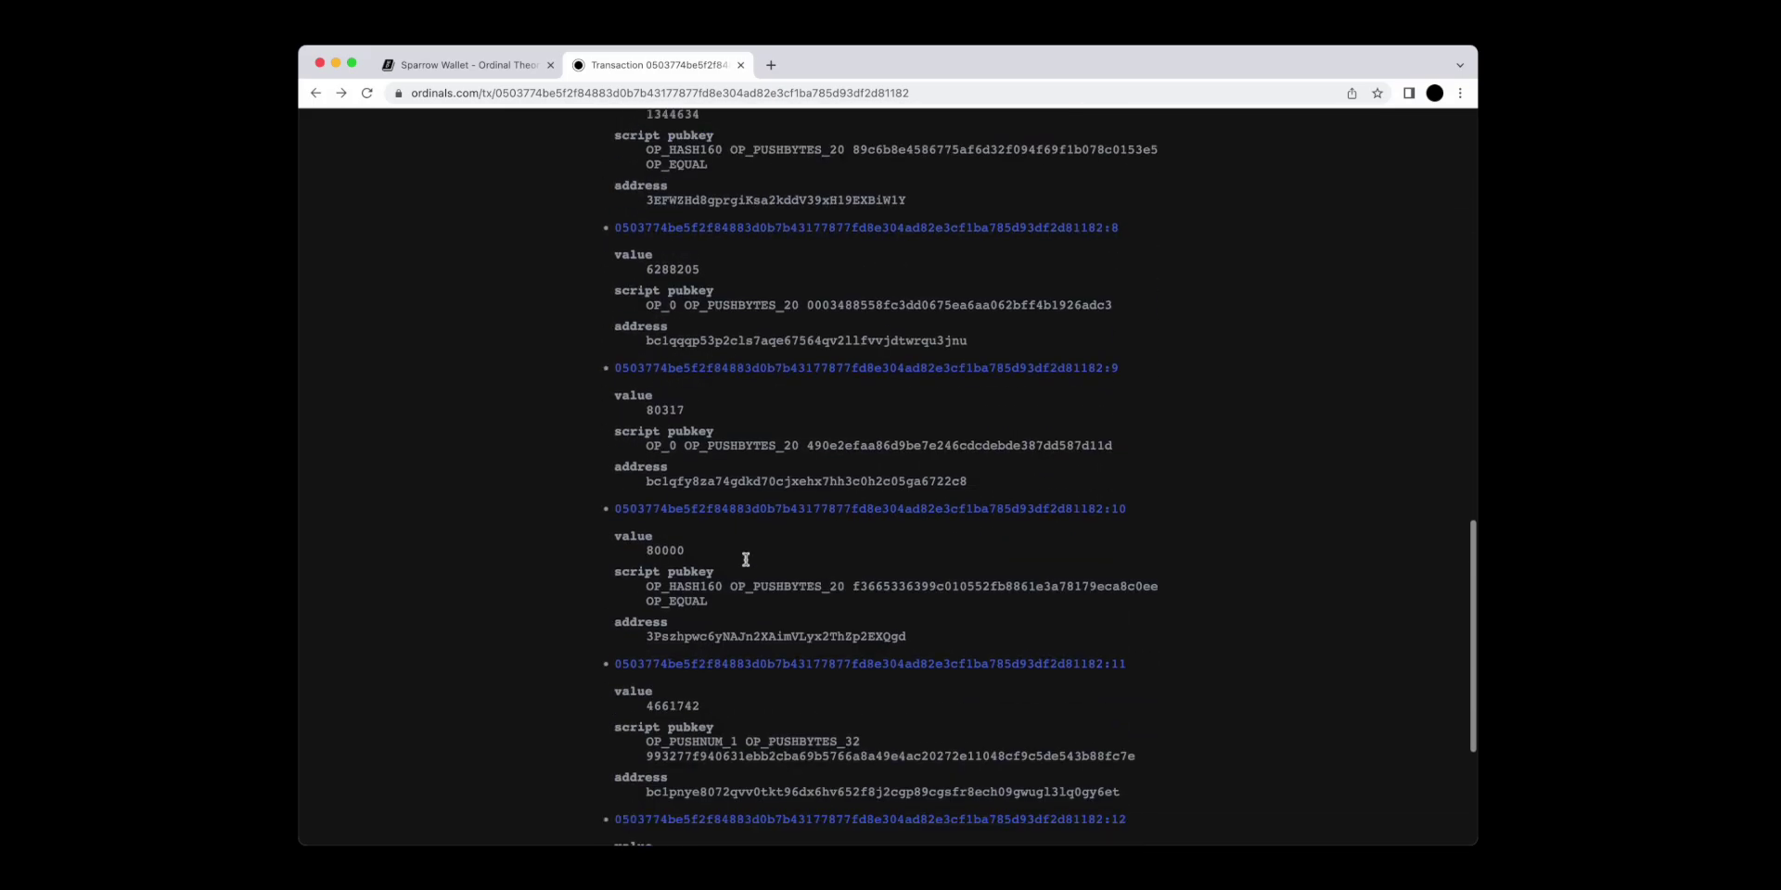
{"action": "scroll", "coordinate": [751, 563], "scroll_direction": "up", "scroll_amount": 15}
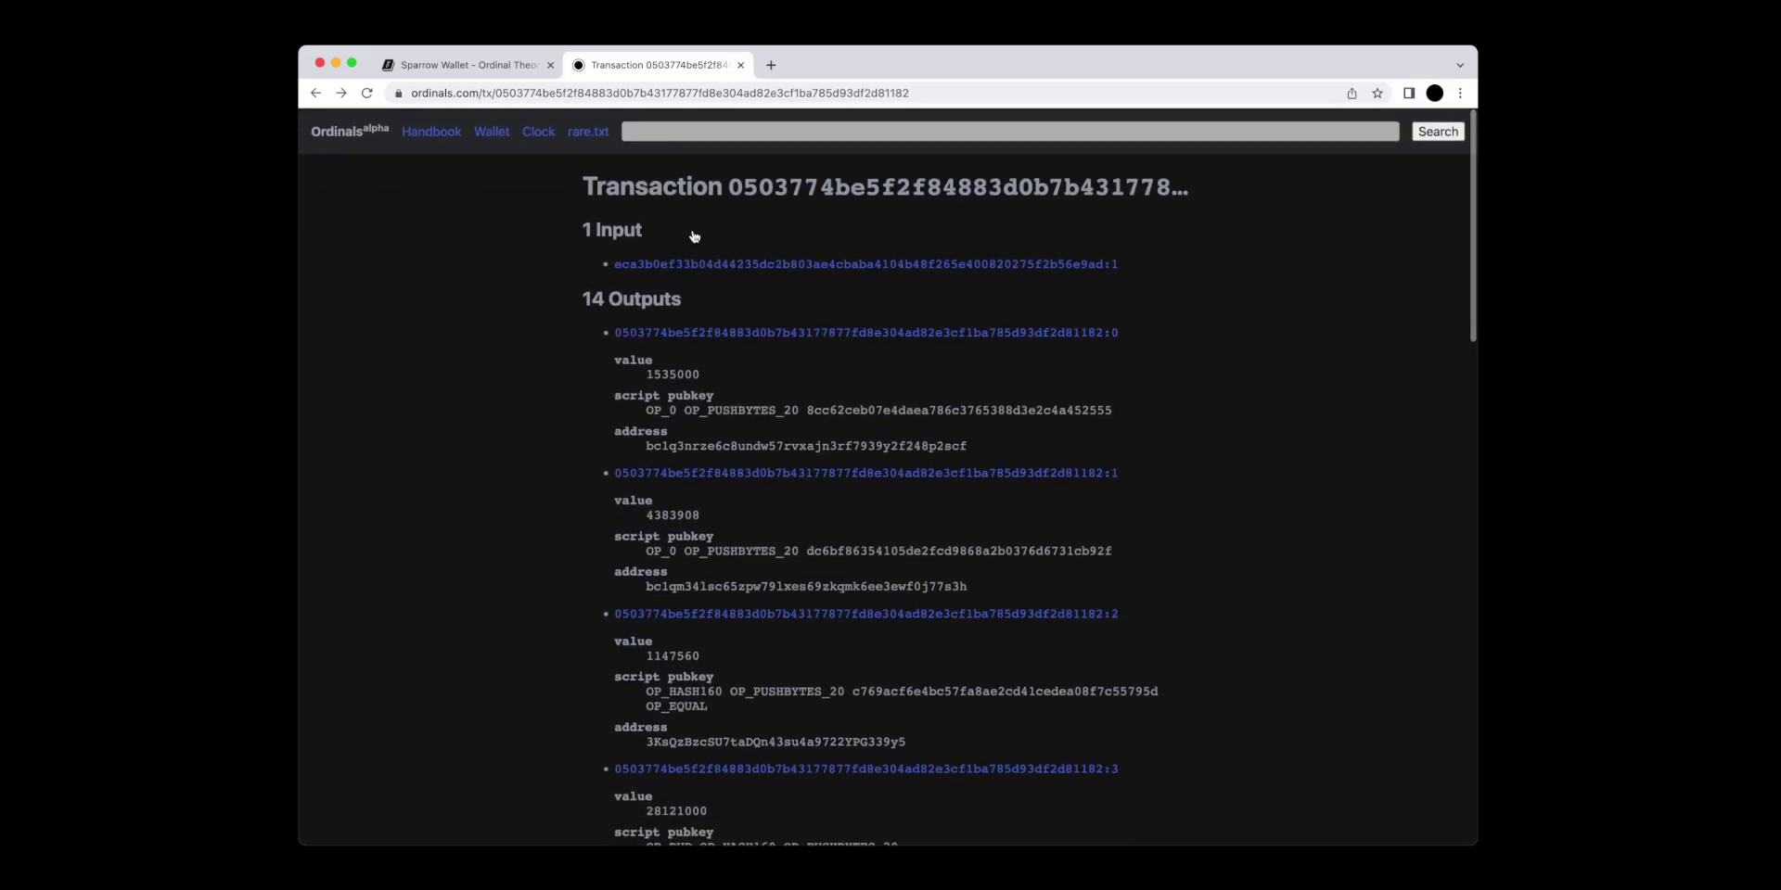
Copy the UTXO's address in Sparrow, find it on the transaction page, and open output :11.
{"action": "key", "text": "super+Tab"}
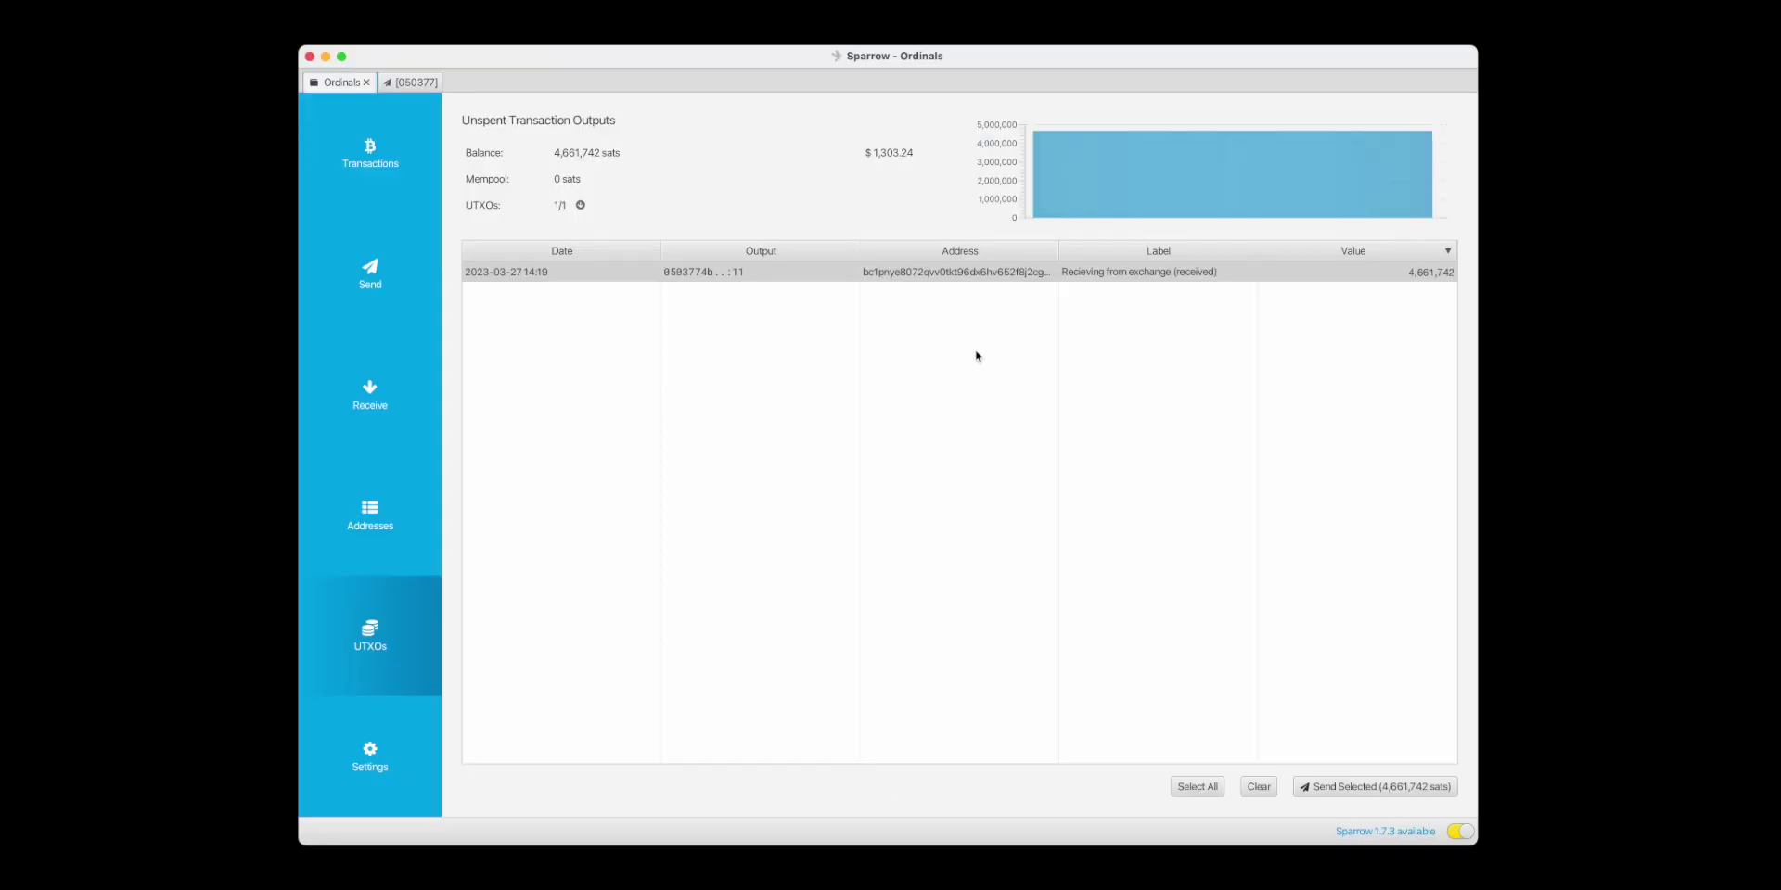
{"action": "right_click", "coordinate": [994, 273]}
{"action": "left_click", "coordinate": [1043, 308]}
{"action": "key", "text": "super+Tab"}
{"action": "key", "text": "super+f"}
{"action": "key", "text": "super+v"}
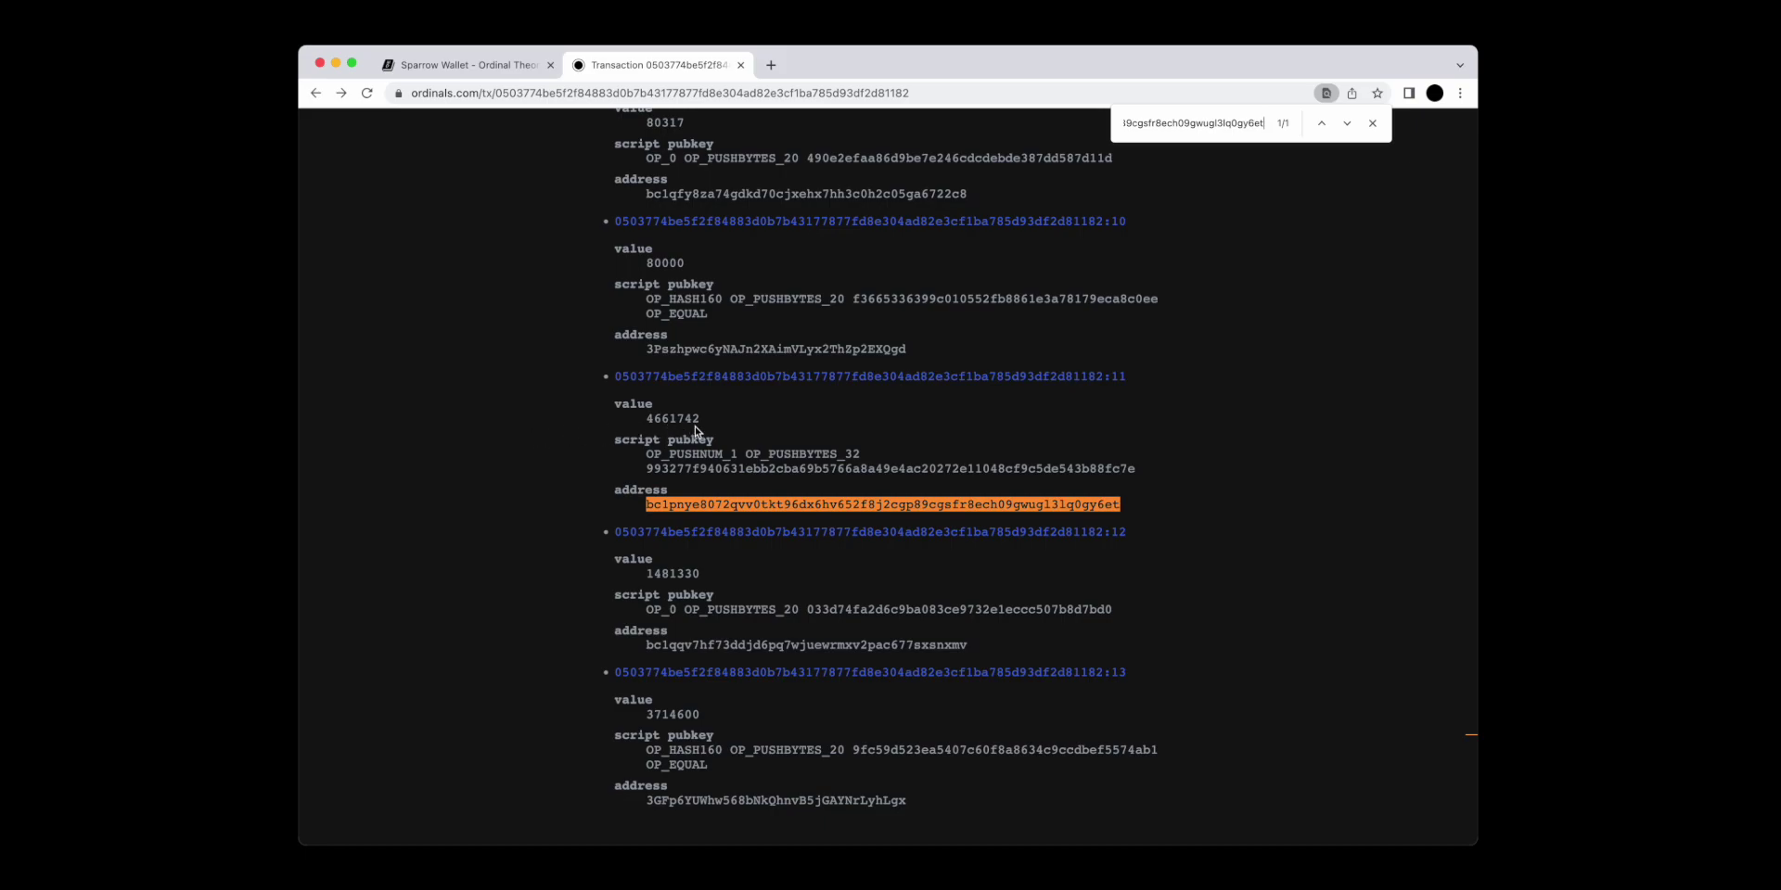
{"action": "left_click", "coordinate": [707, 377]}
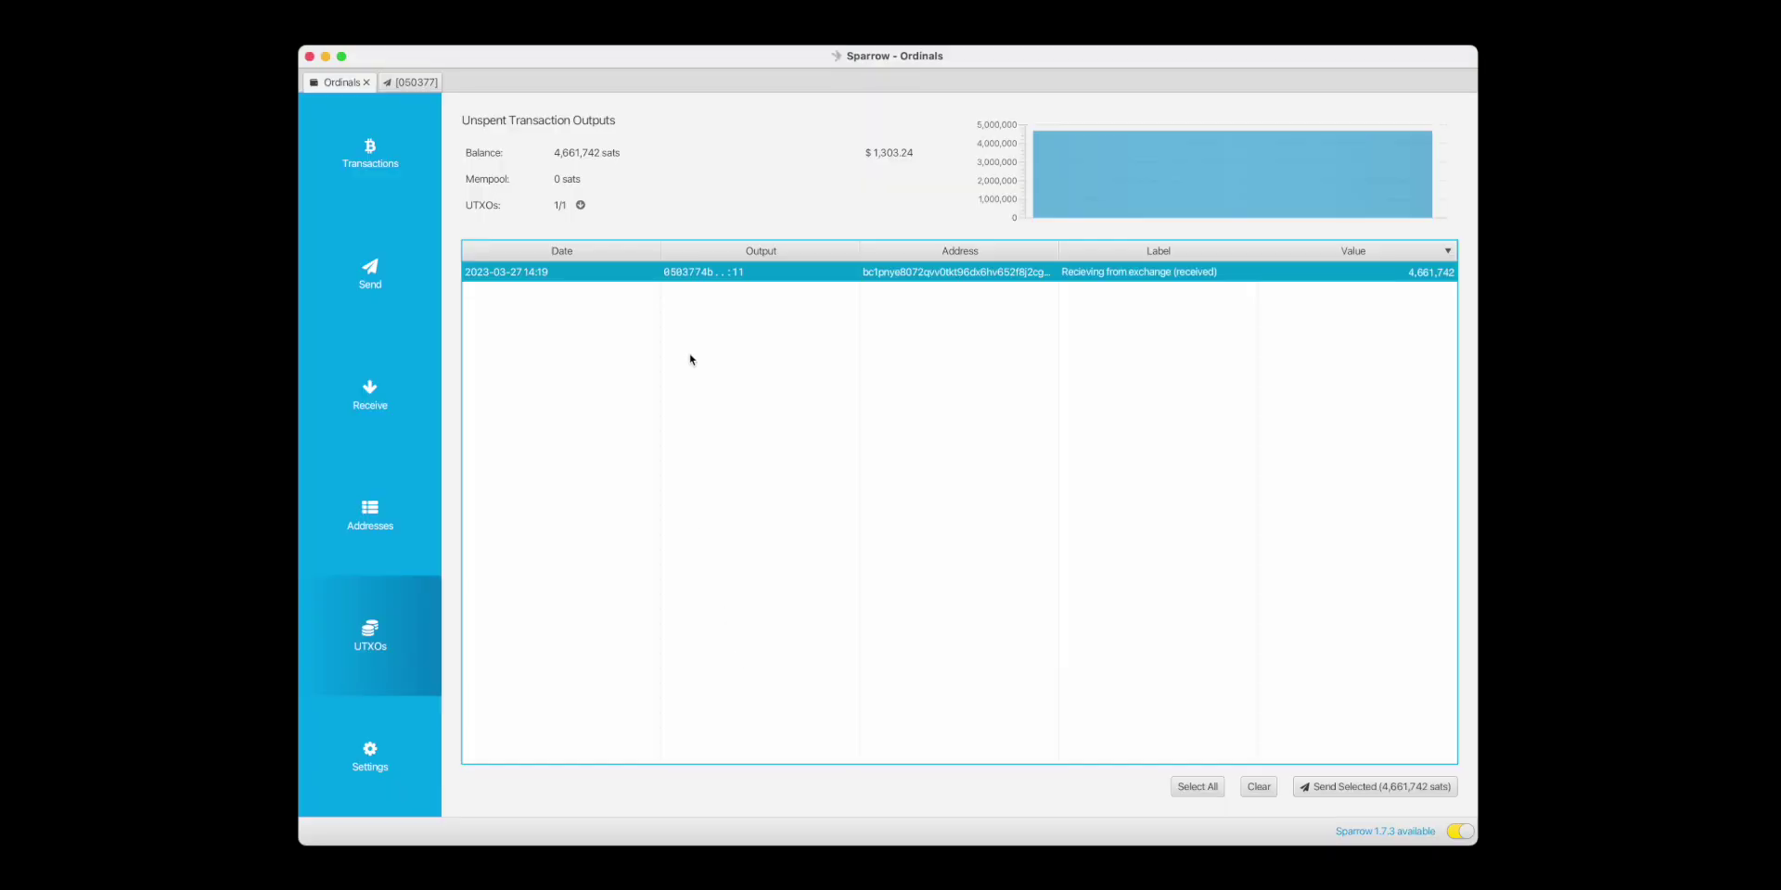
{"action": "right_click", "coordinate": [753, 272]}
{"action": "left_click", "coordinate": [837, 359]}
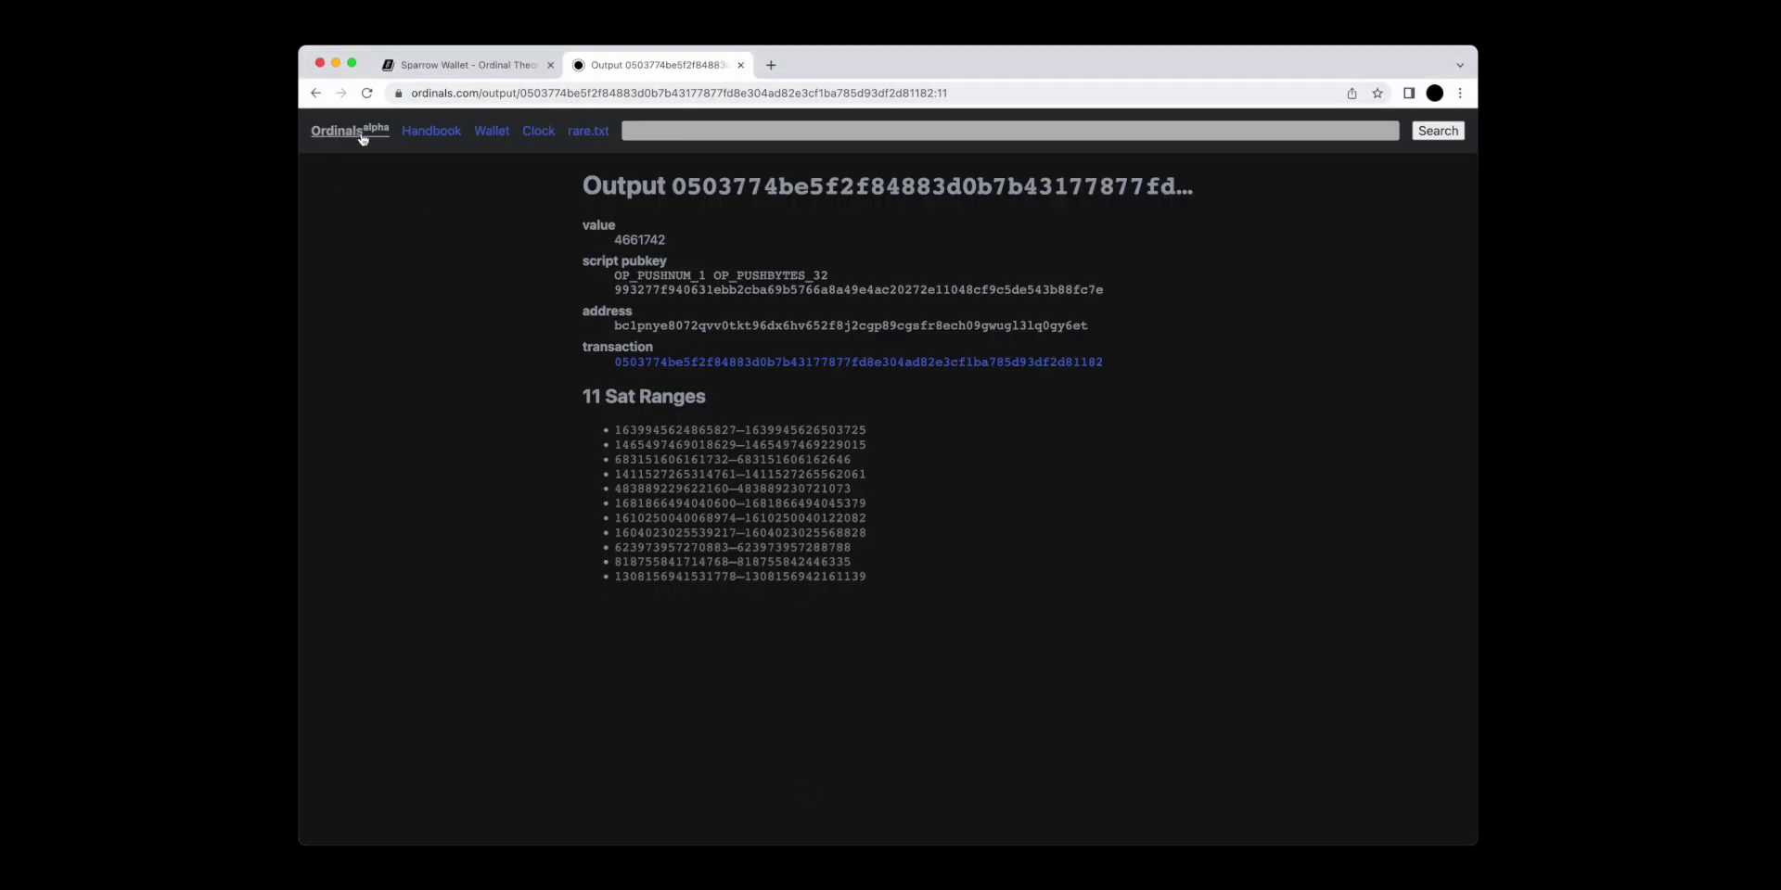
{"action": "left_click", "coordinate": [477, 93]}
{"action": "type", "text": "or"}
{"action": "key", "text": "Return"}
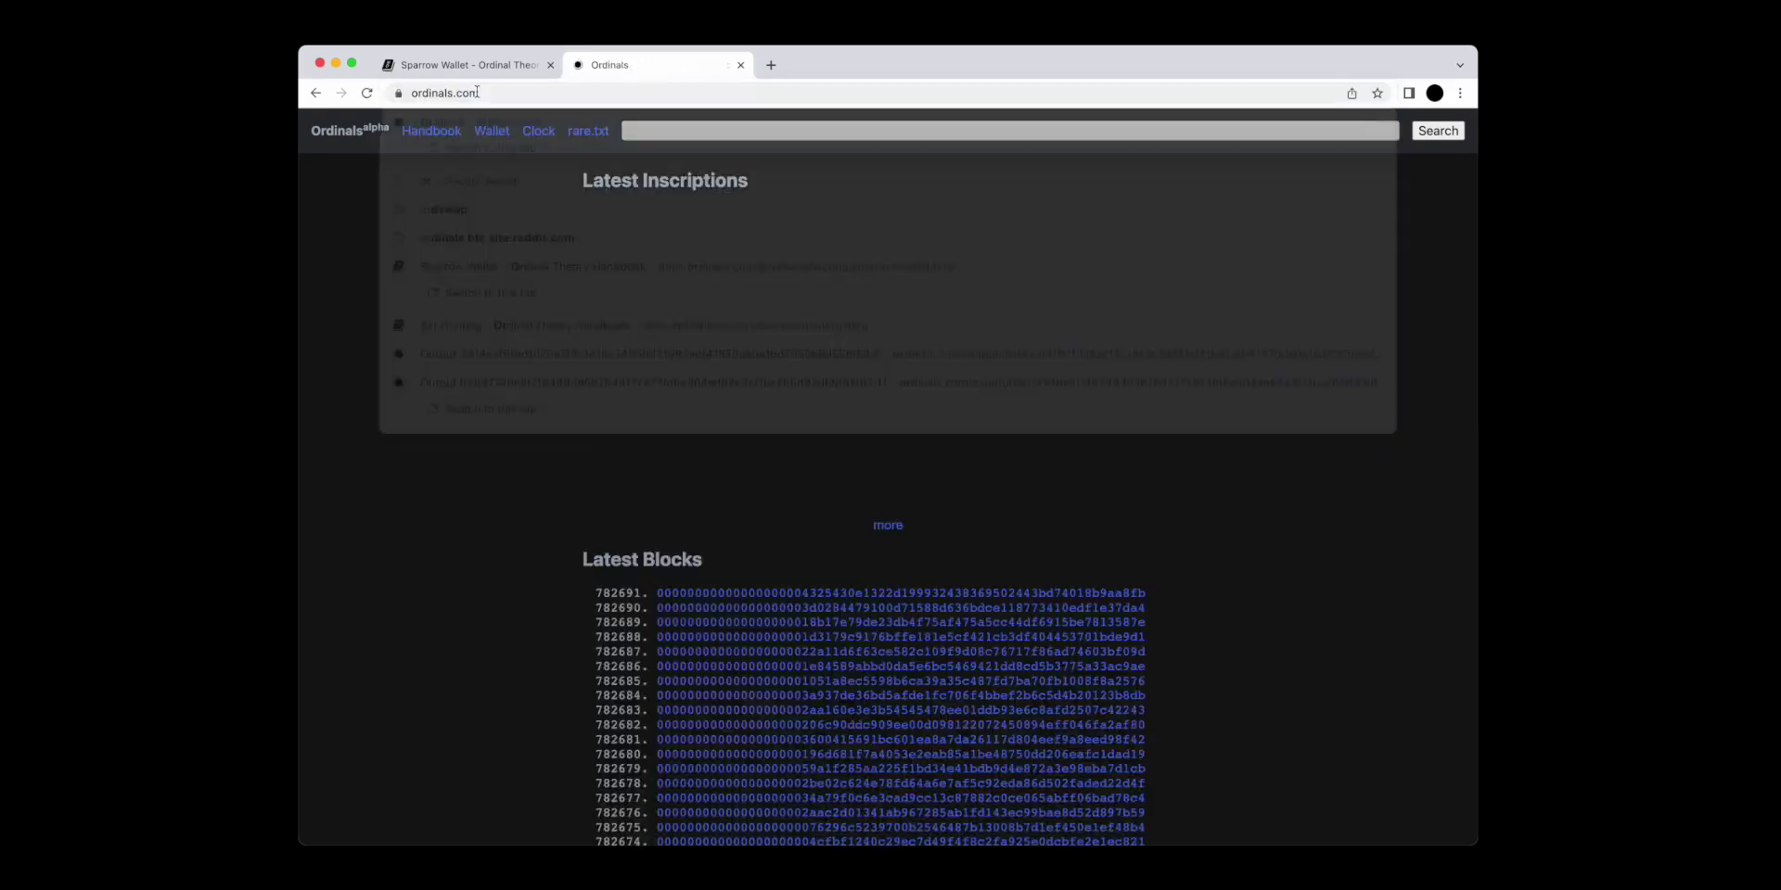
{"action": "left_click", "coordinate": [649, 131]}
{"action": "key", "text": "super+v"}
{"action": "key", "text": "Return"}
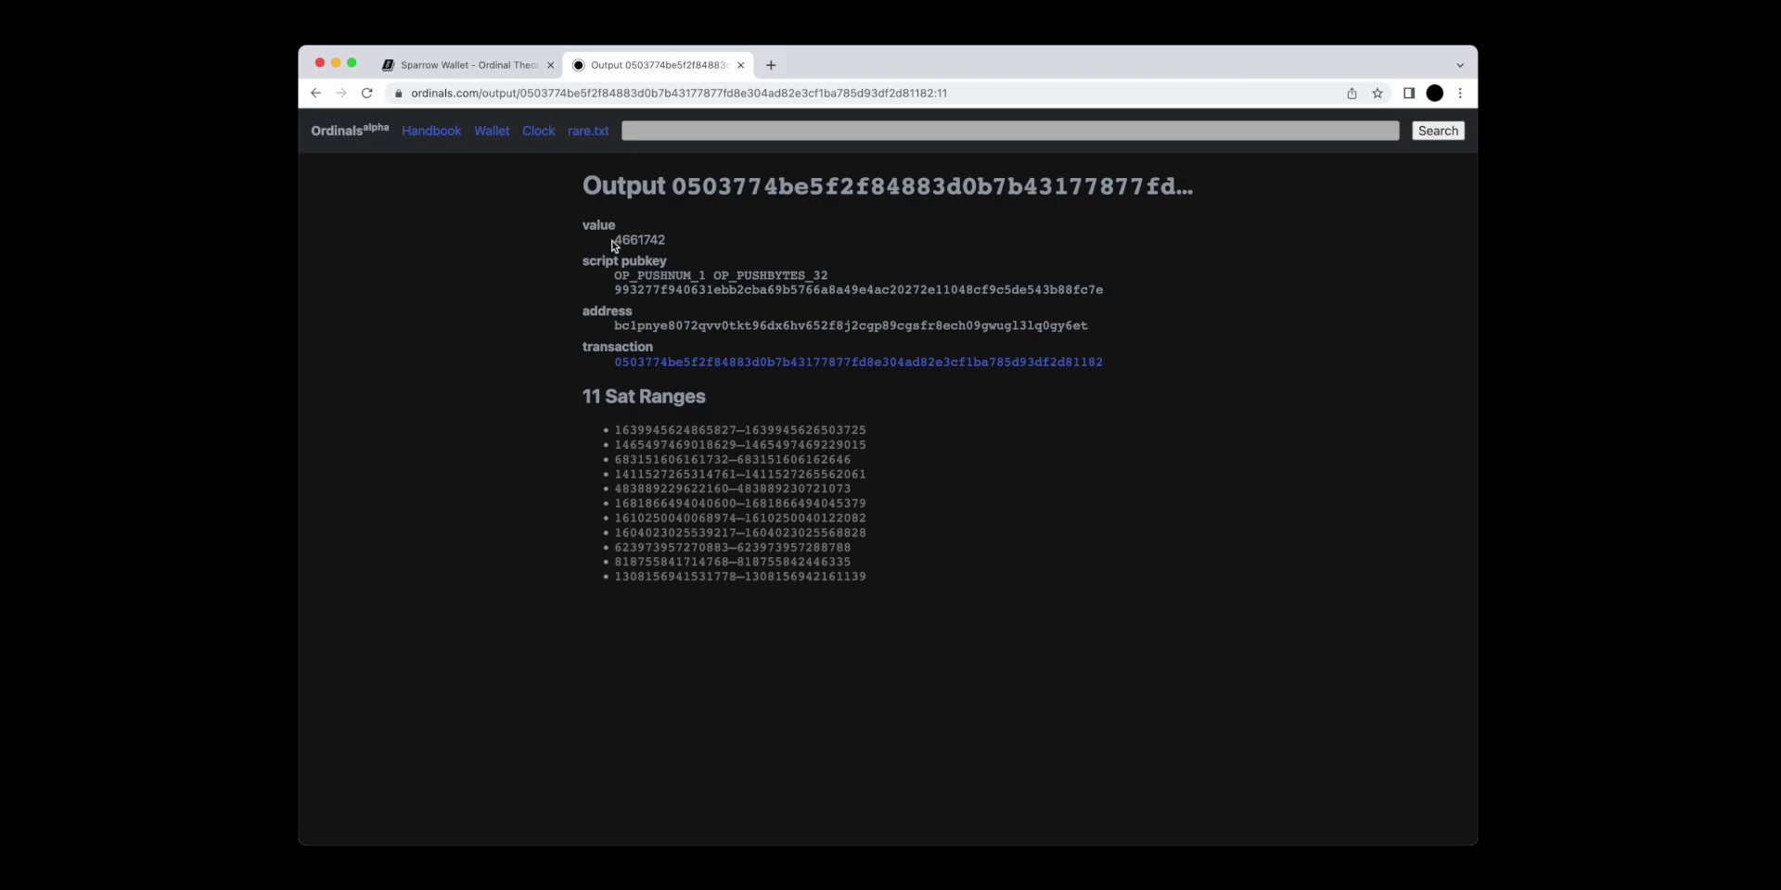
Inspect the first and third sat ranges of the 4661742-sat output.
{"action": "left_click_drag", "start_coordinate": [612, 241], "coordinate": [672, 245]}
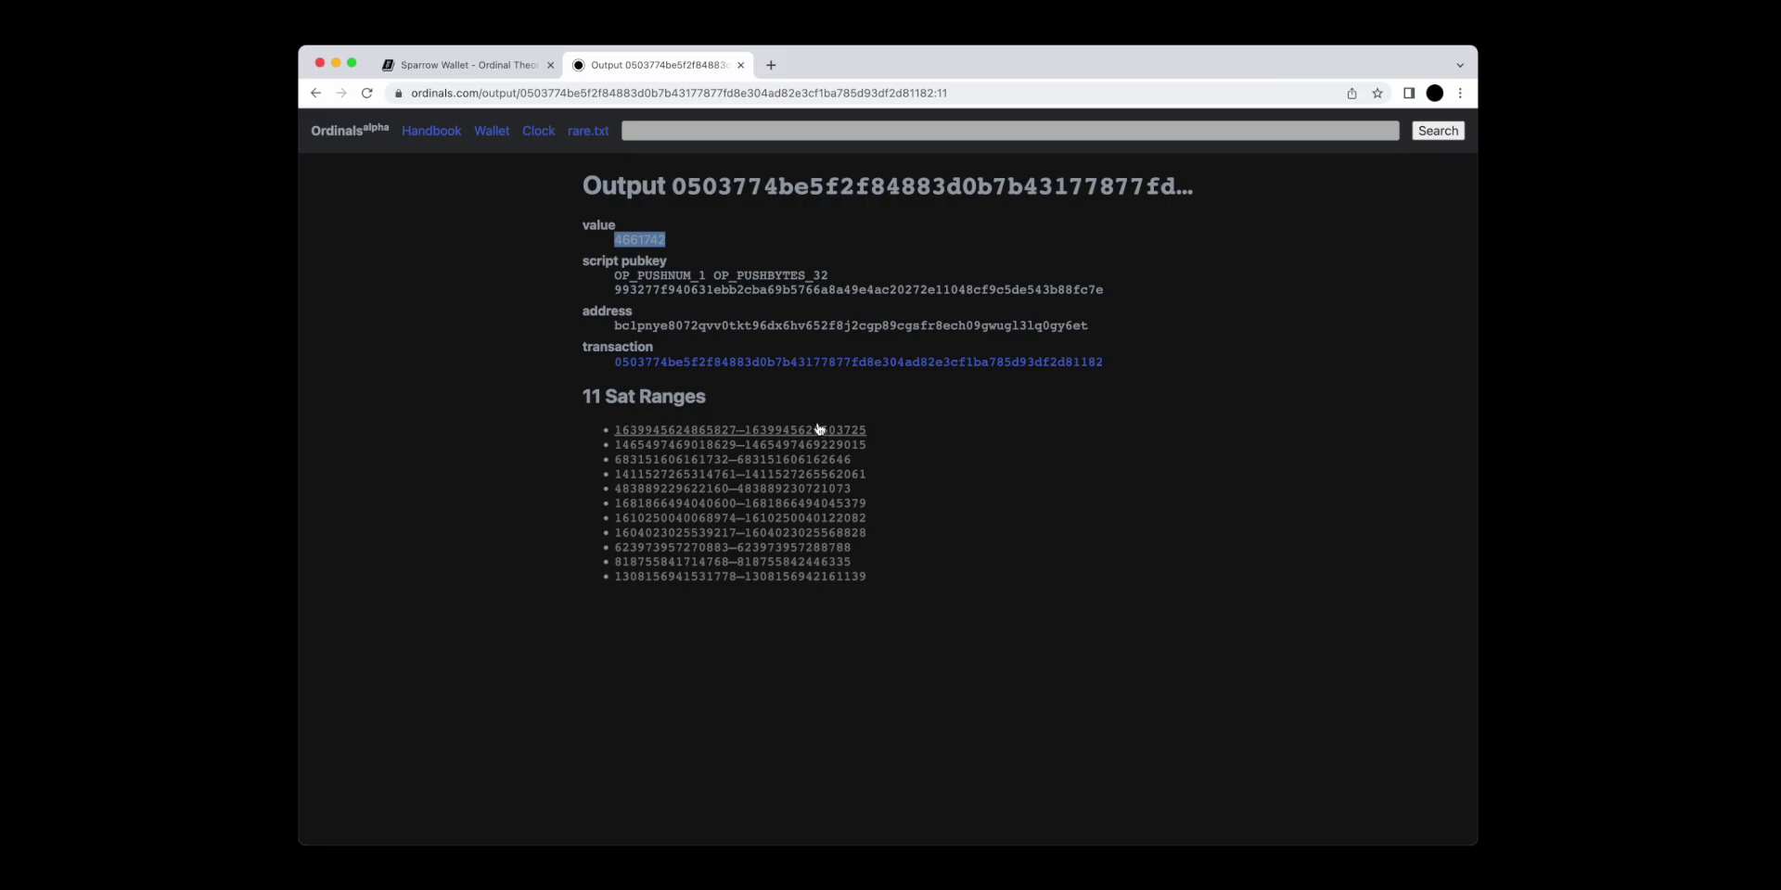
{"action": "left_click", "coordinate": [718, 247]}
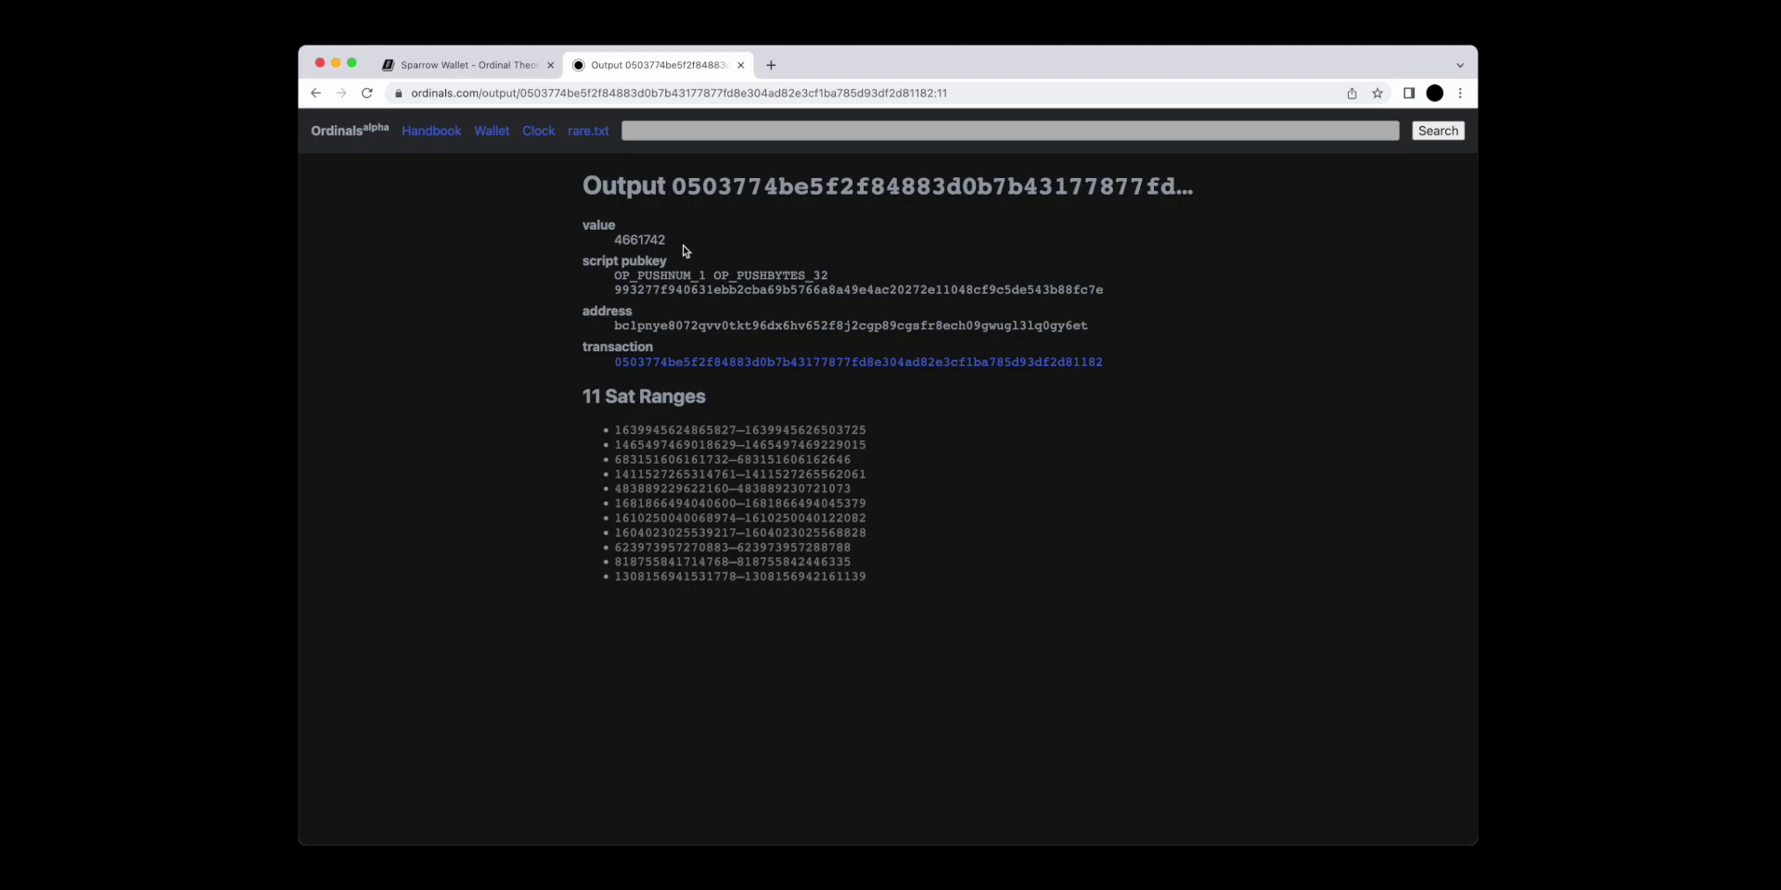
{"action": "left_click", "coordinate": [766, 433]}
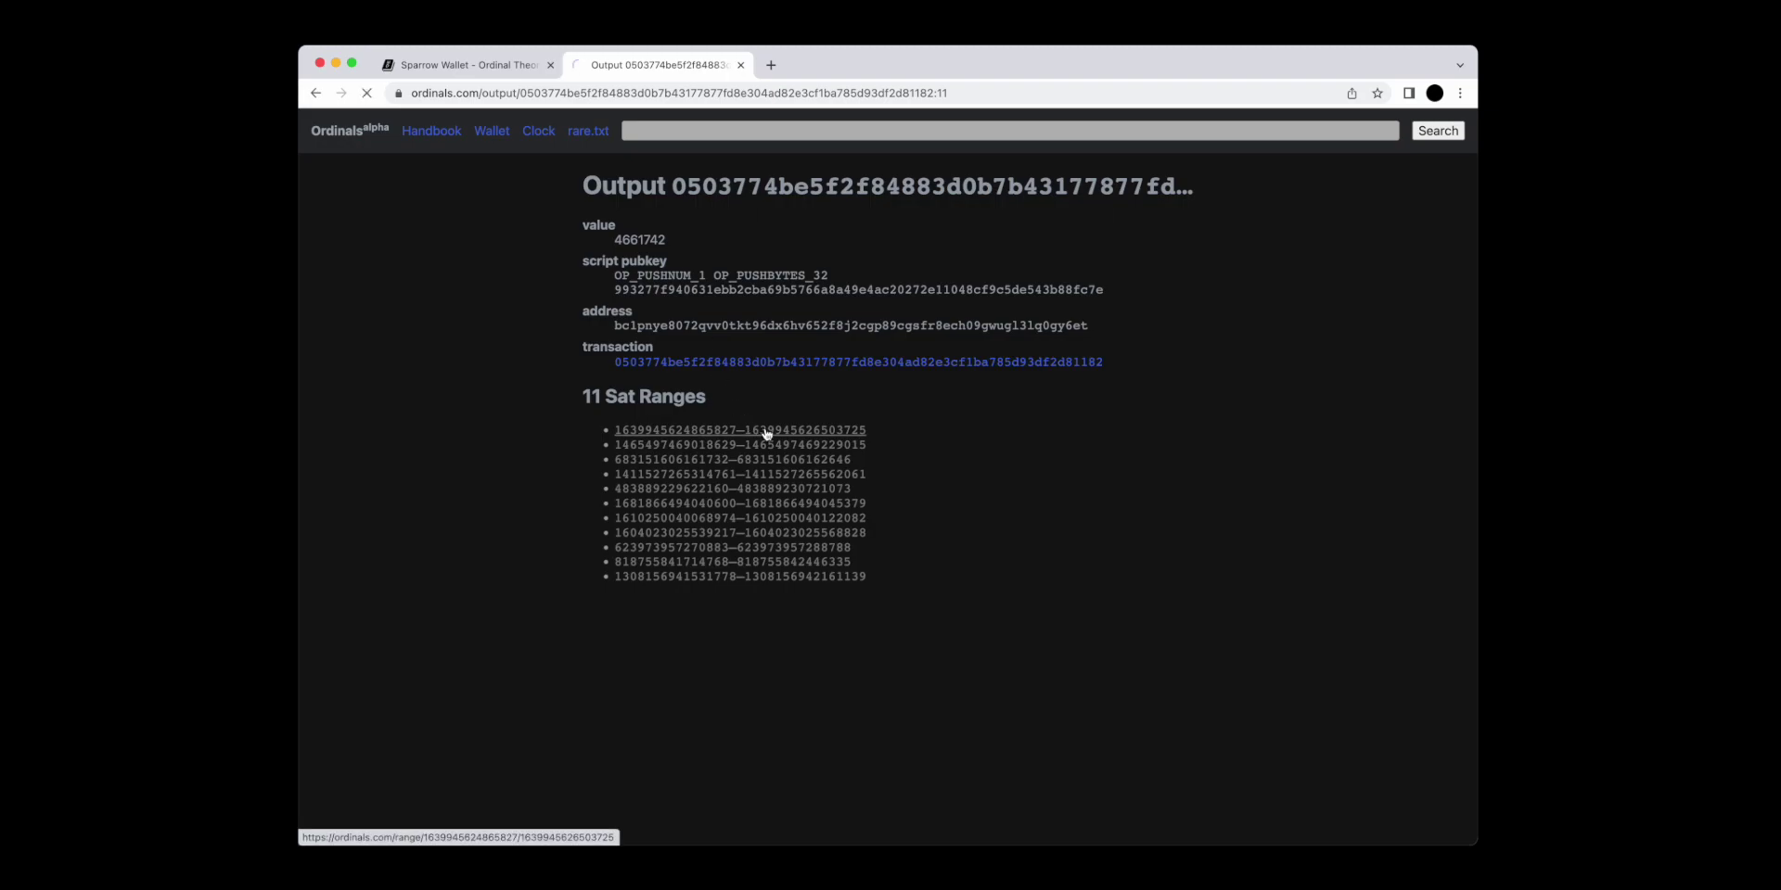
{"action": "left_click", "coordinate": [315, 93]}
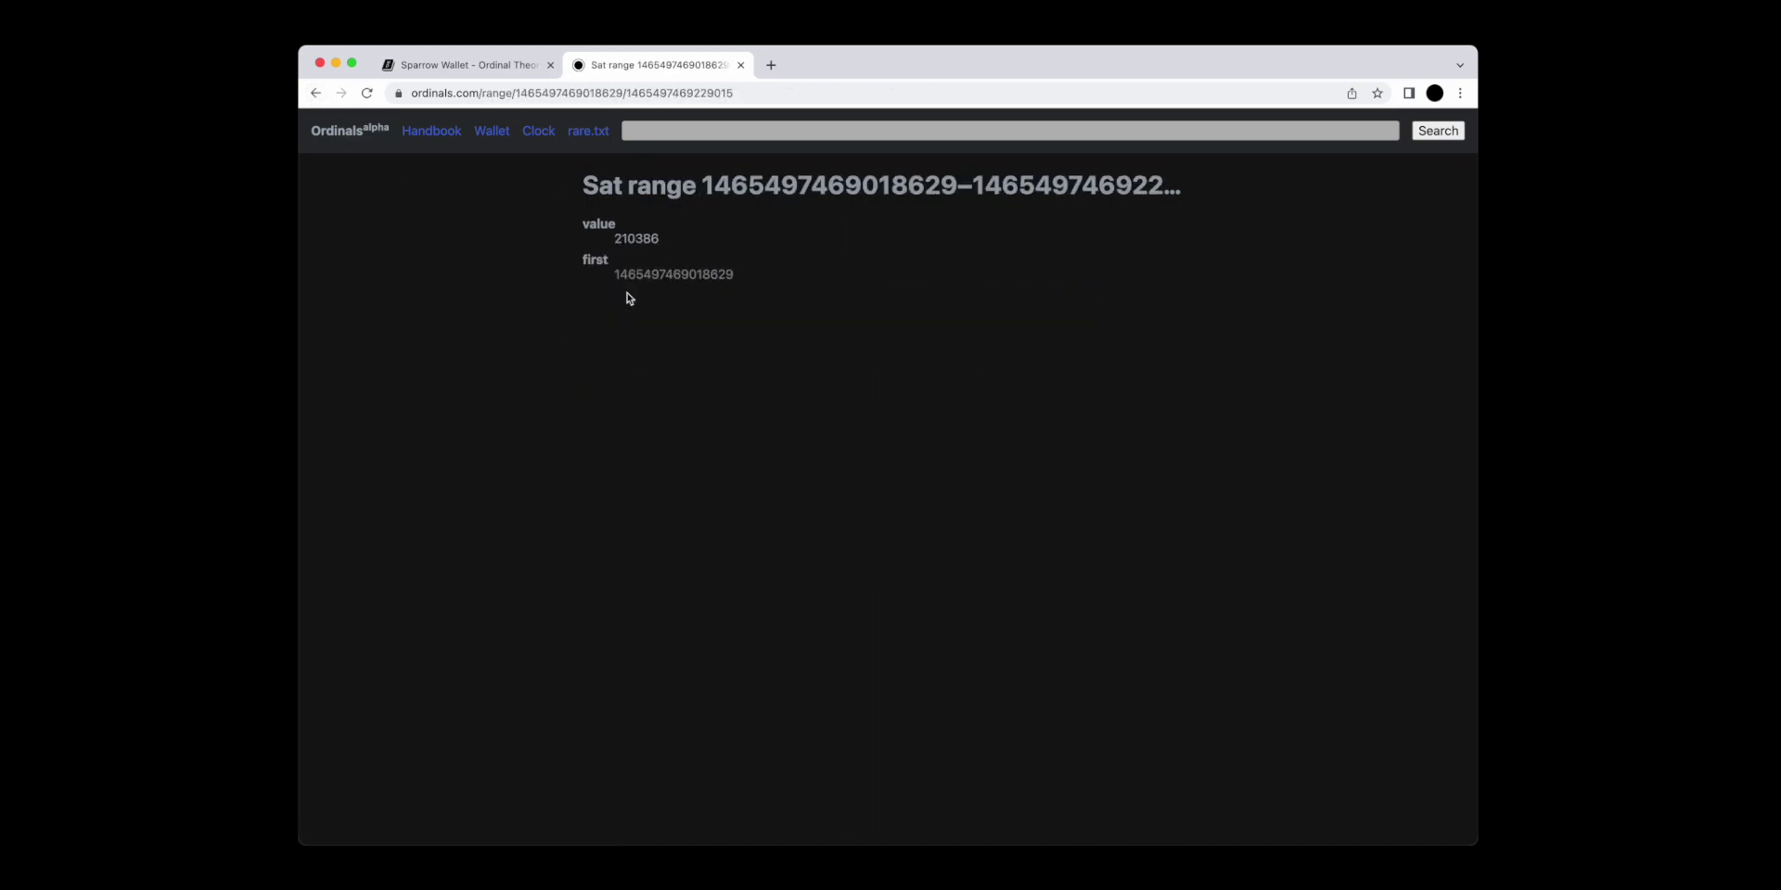
{"action": "left_click", "coordinate": [316, 93]}
{"action": "left_click", "coordinate": [678, 461]}
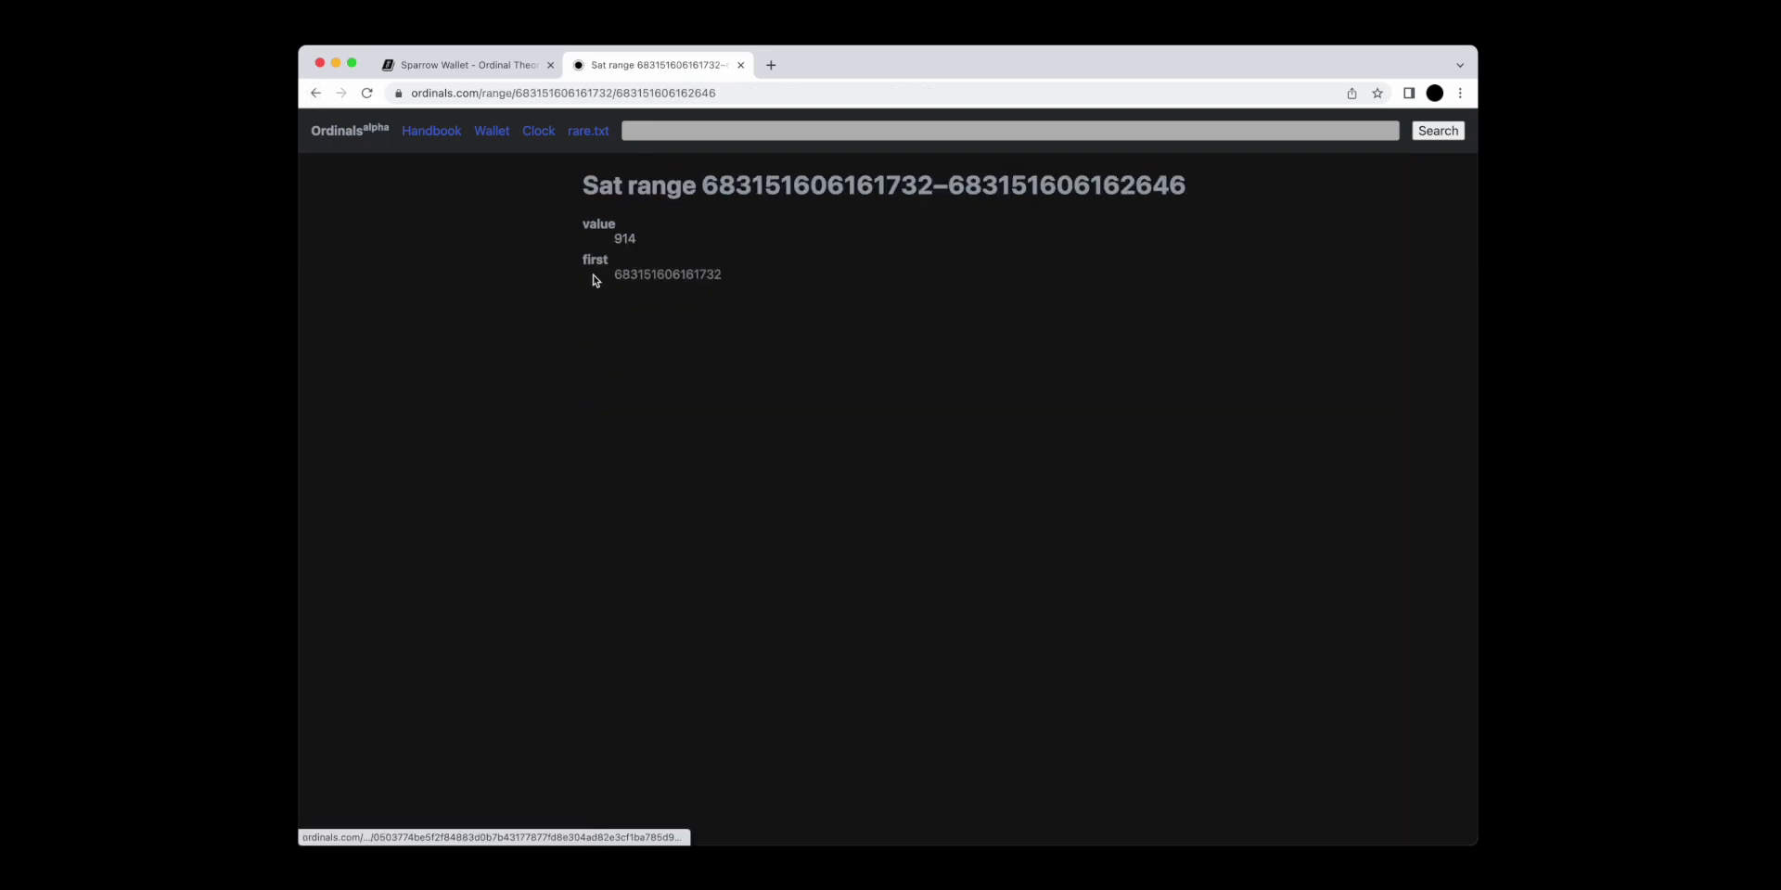
{"action": "left_click", "coordinate": [316, 93]}
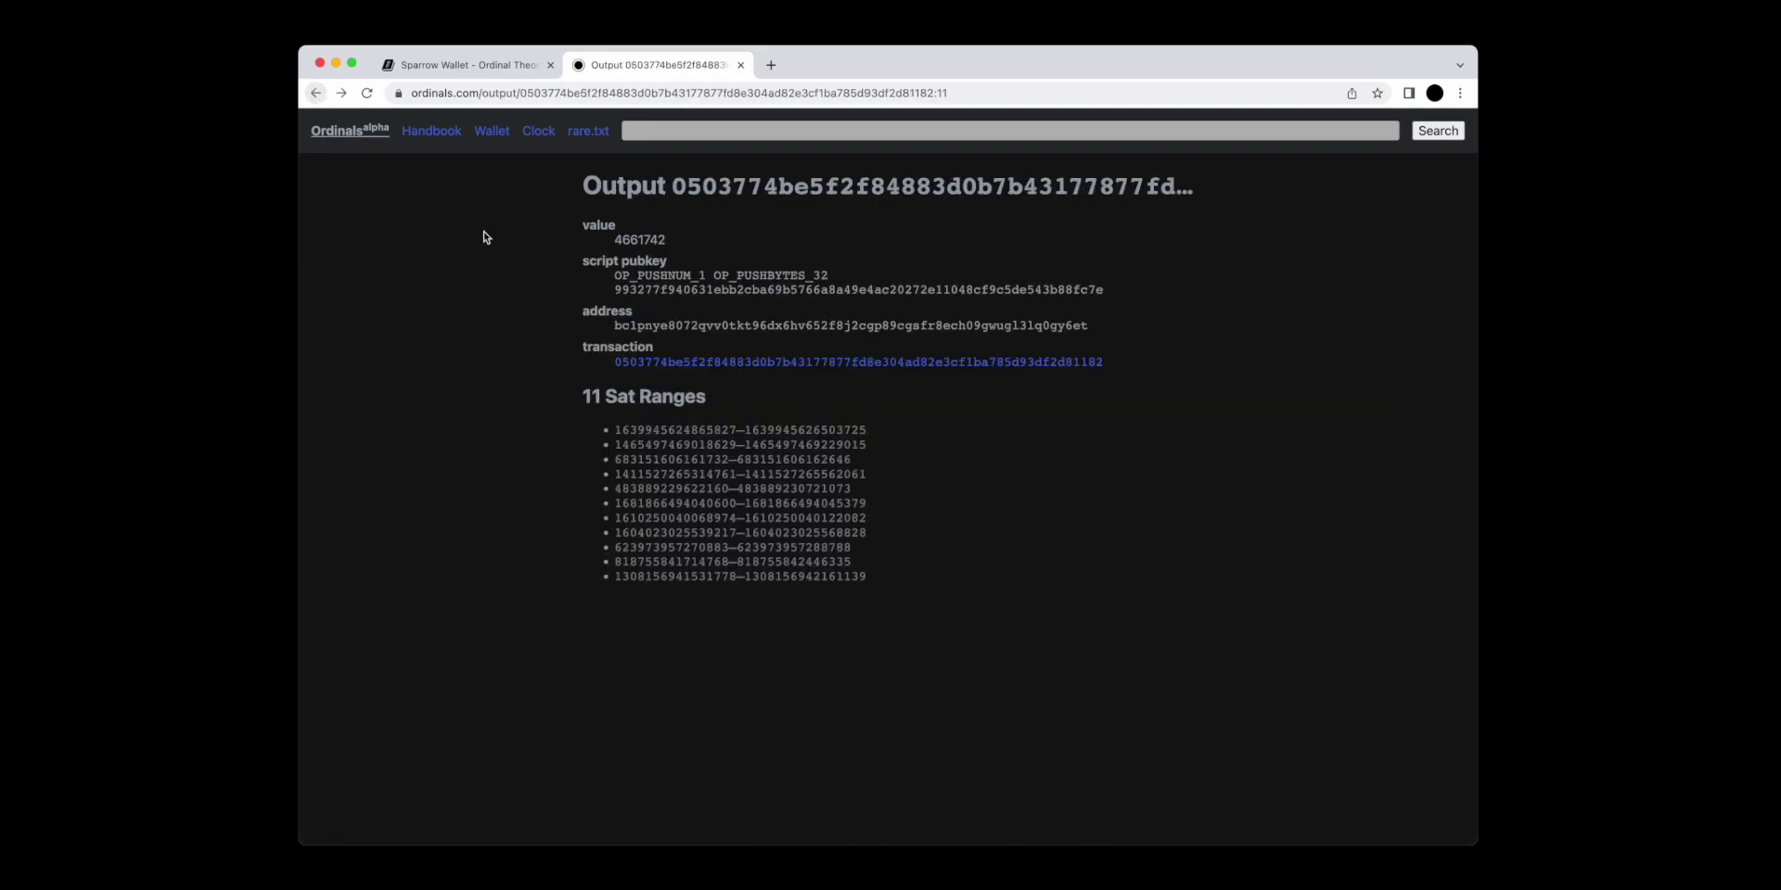
{"action": "double_click", "coordinate": [628, 244]}
{"action": "left_click", "coordinate": [505, 345]}
{"action": "left_click", "coordinate": [693, 436]}
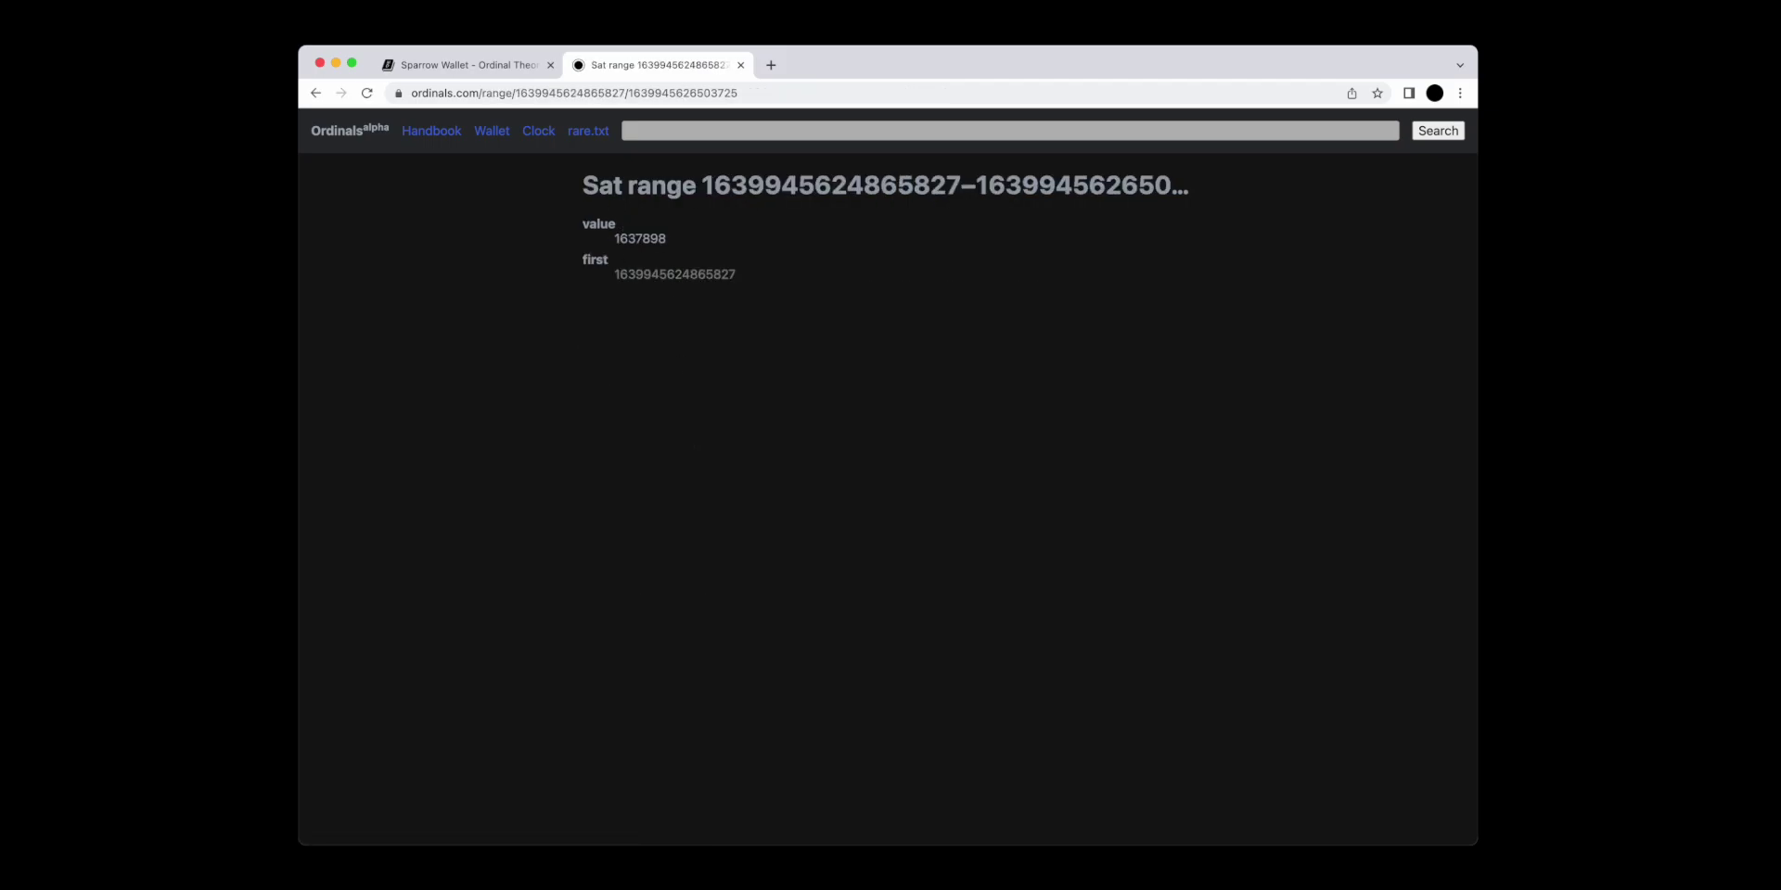
{"action": "left_click", "coordinate": [315, 93]}
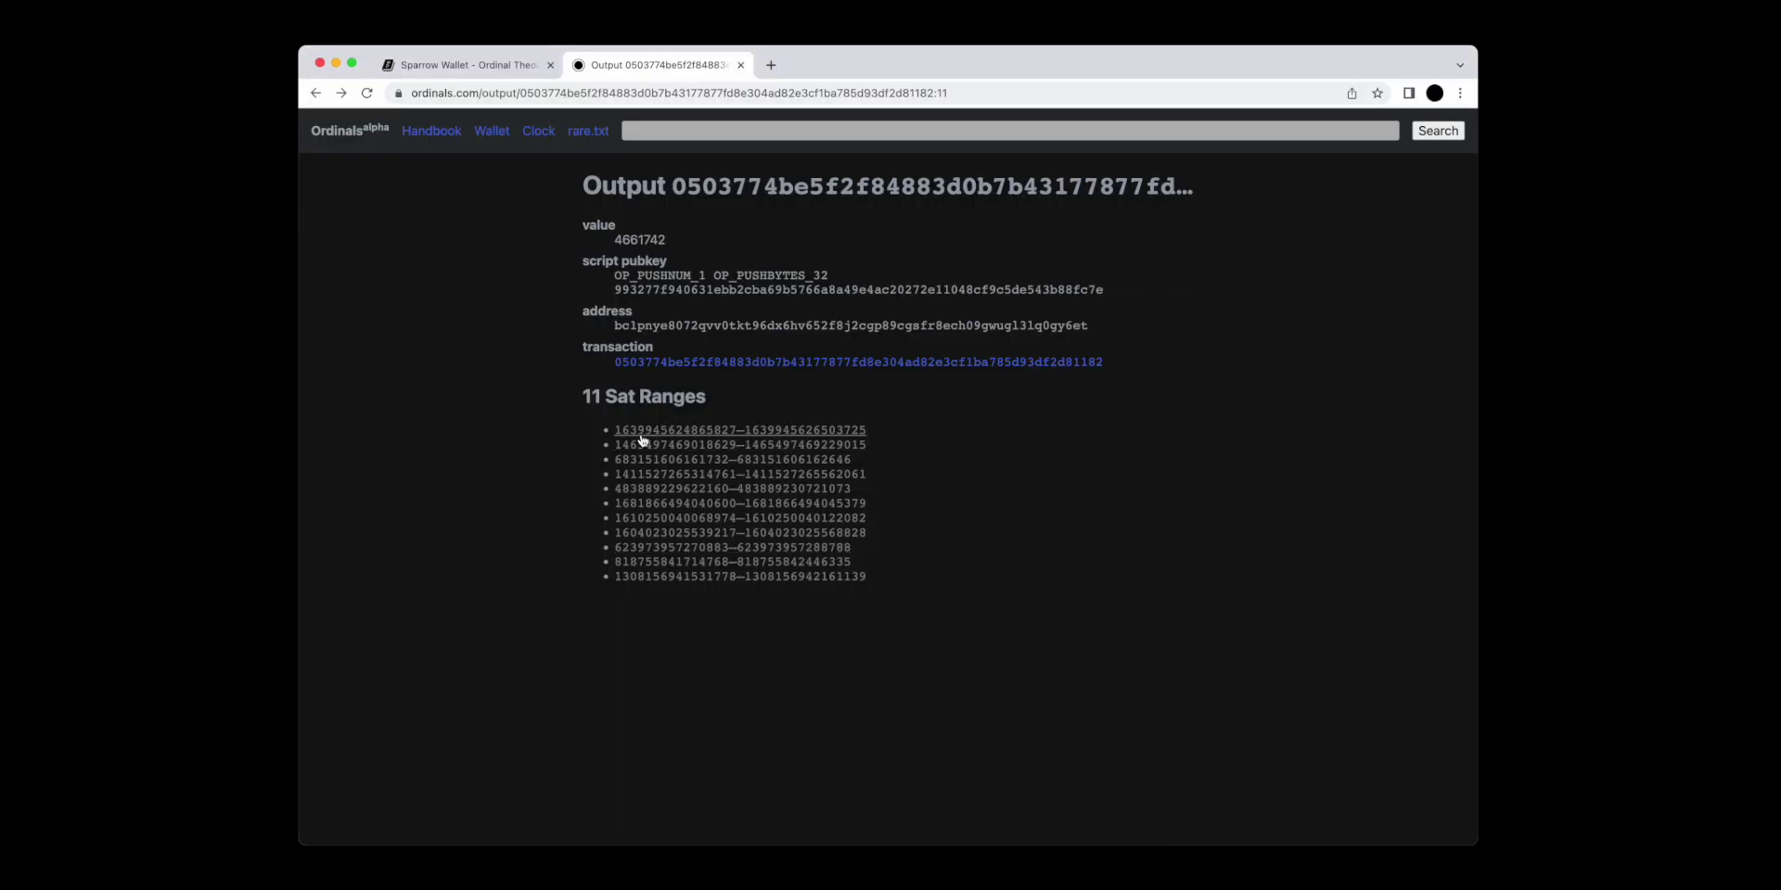
{"action": "left_click", "coordinate": [825, 430]}
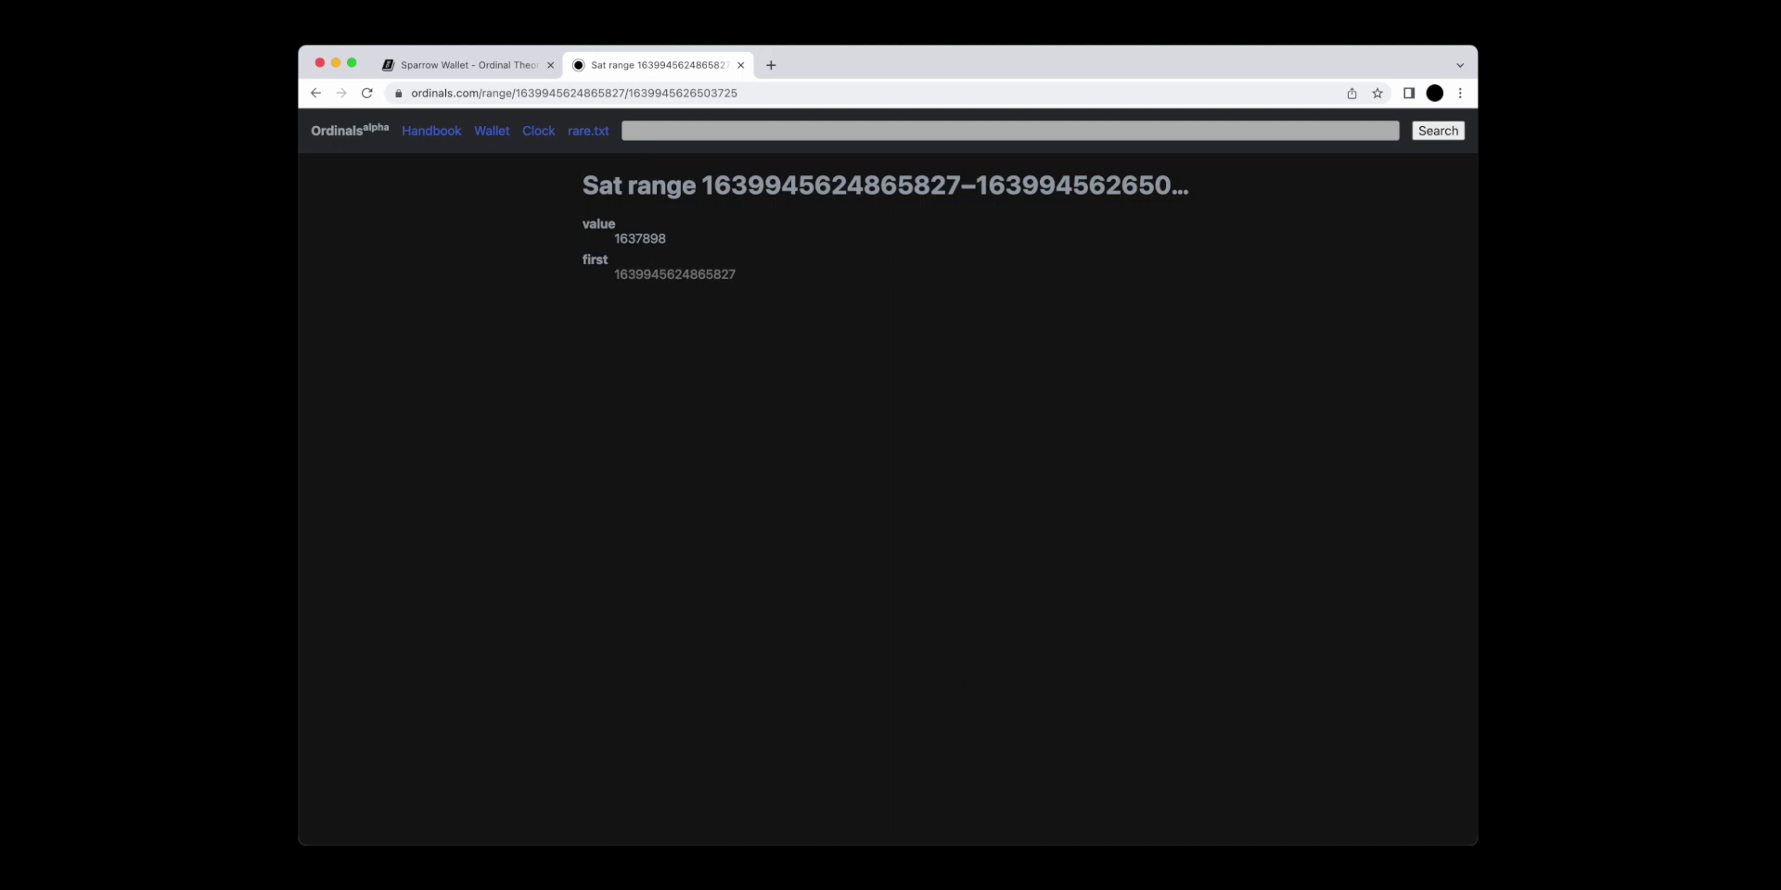
{"action": "key", "text": "super+Tab"}
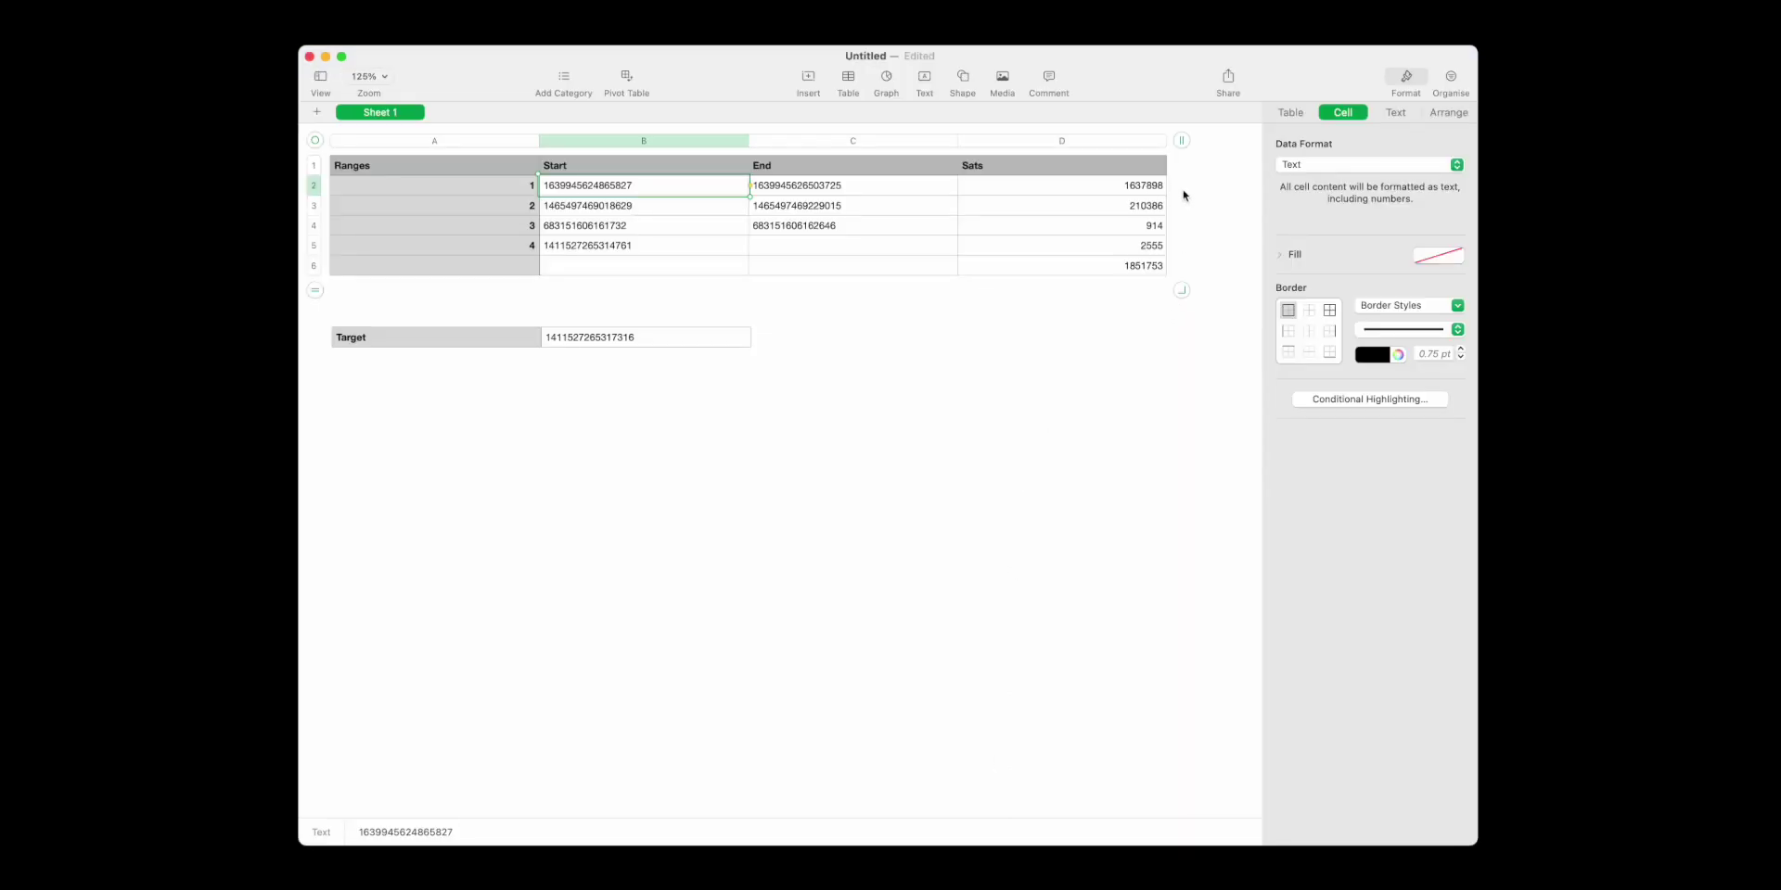
{"action": "left_click", "coordinate": [1132, 223]}
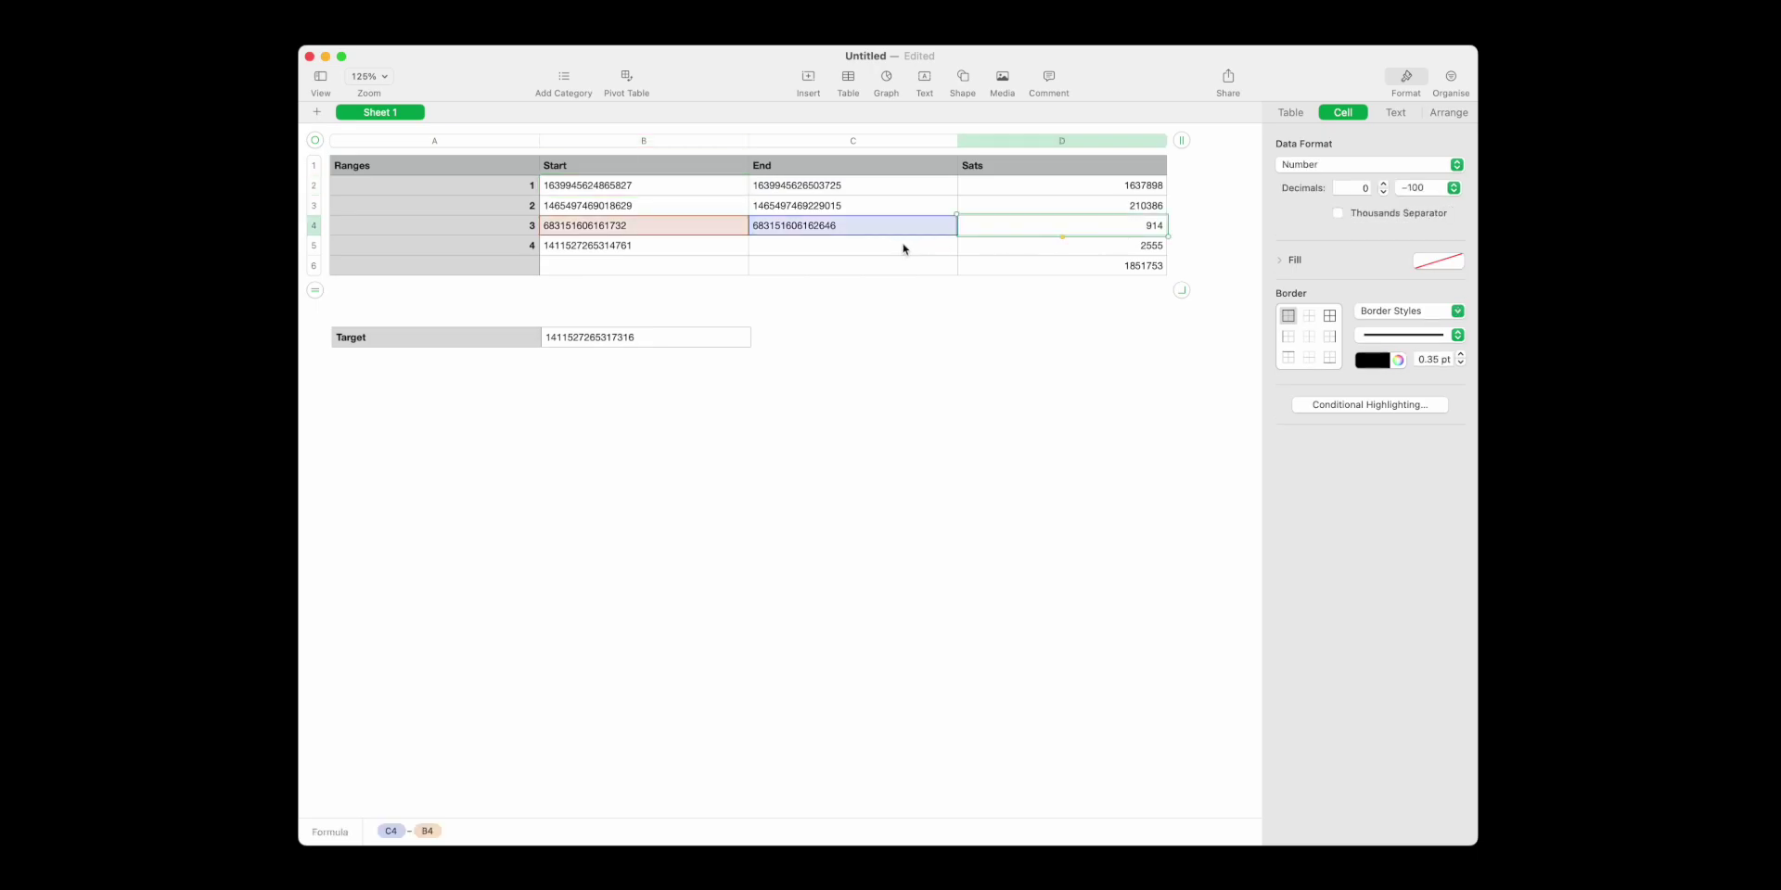
{"action": "left_click", "coordinate": [1020, 249]}
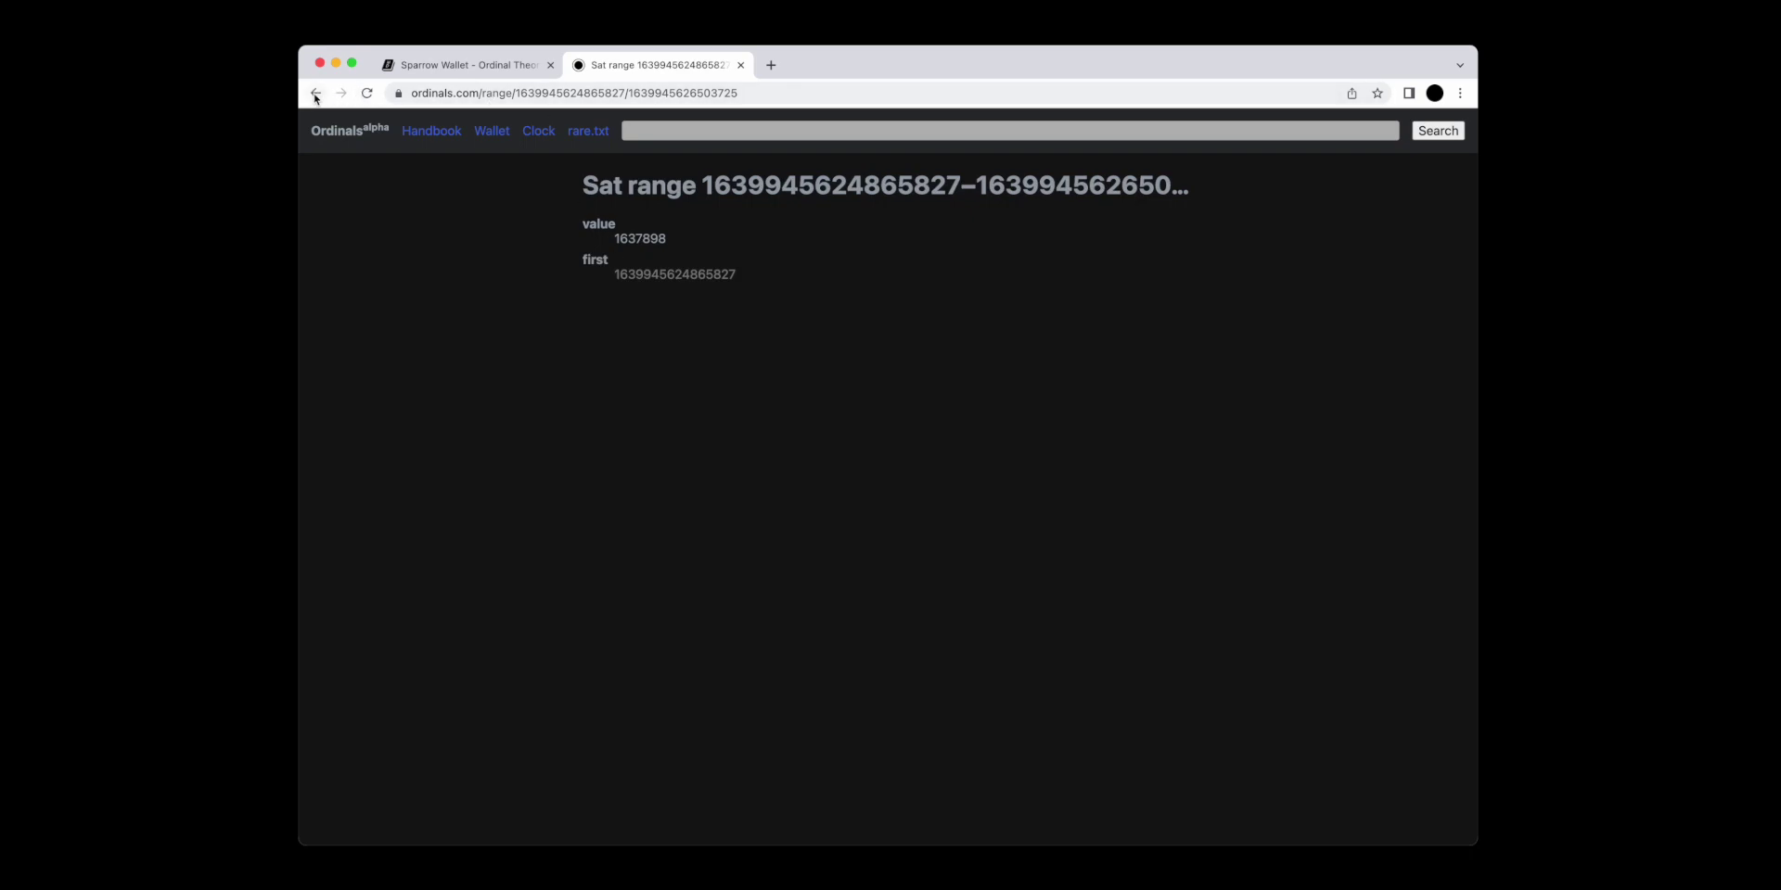
{"action": "left_click", "coordinate": [315, 93]}
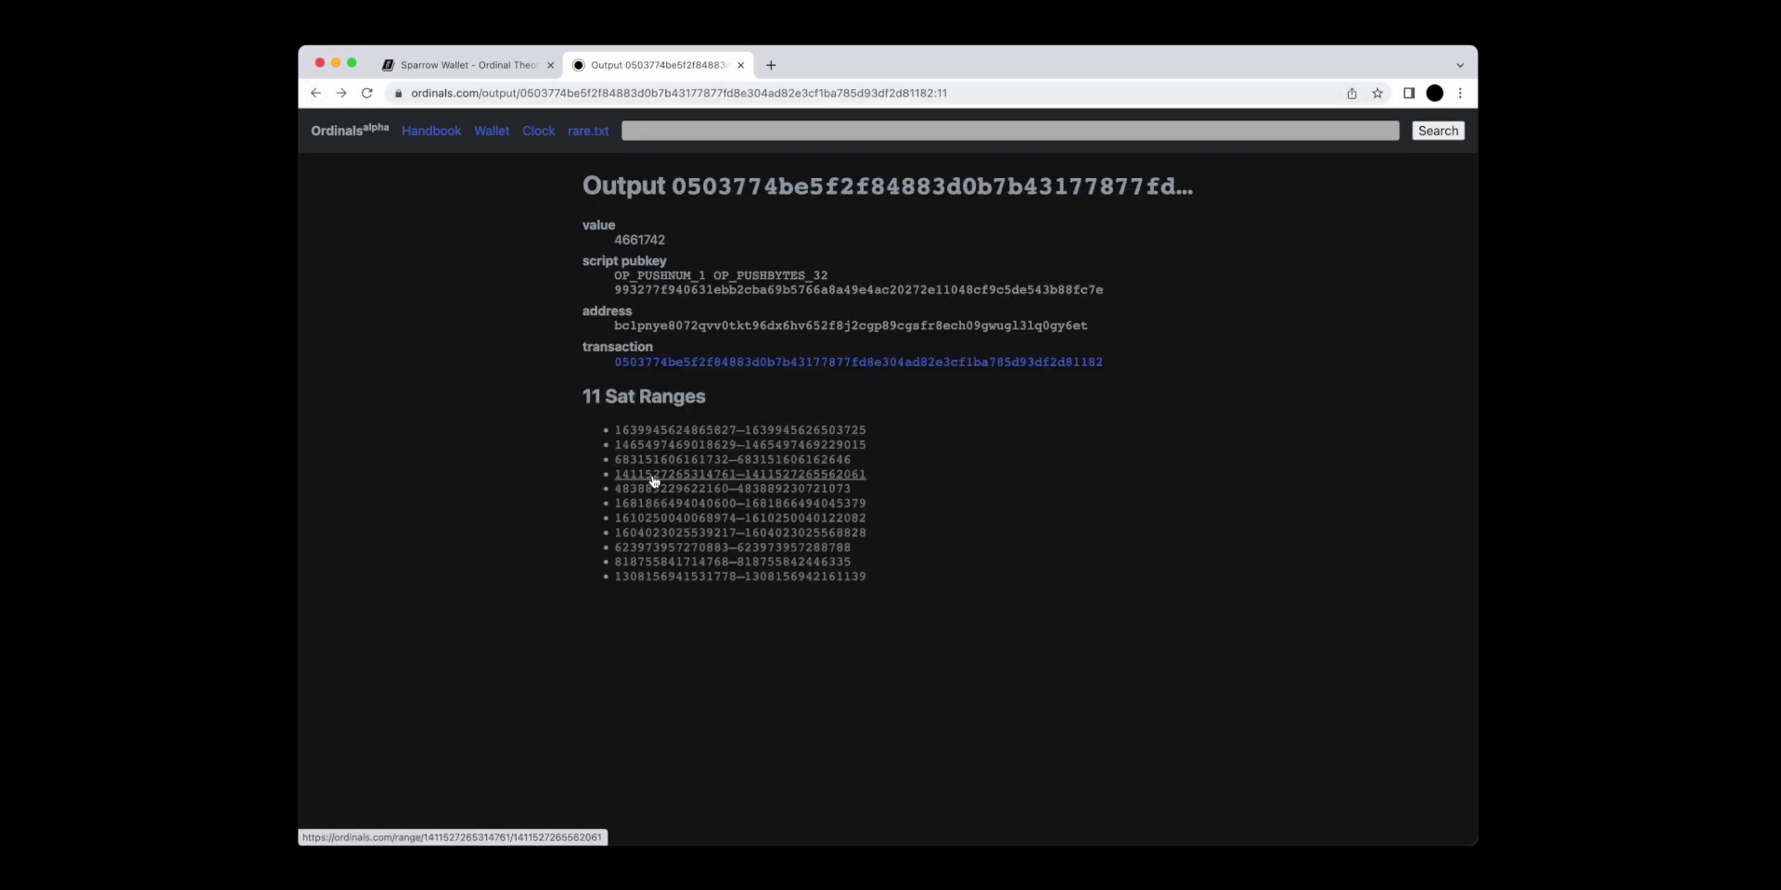
{"action": "left_click", "coordinate": [740, 476]}
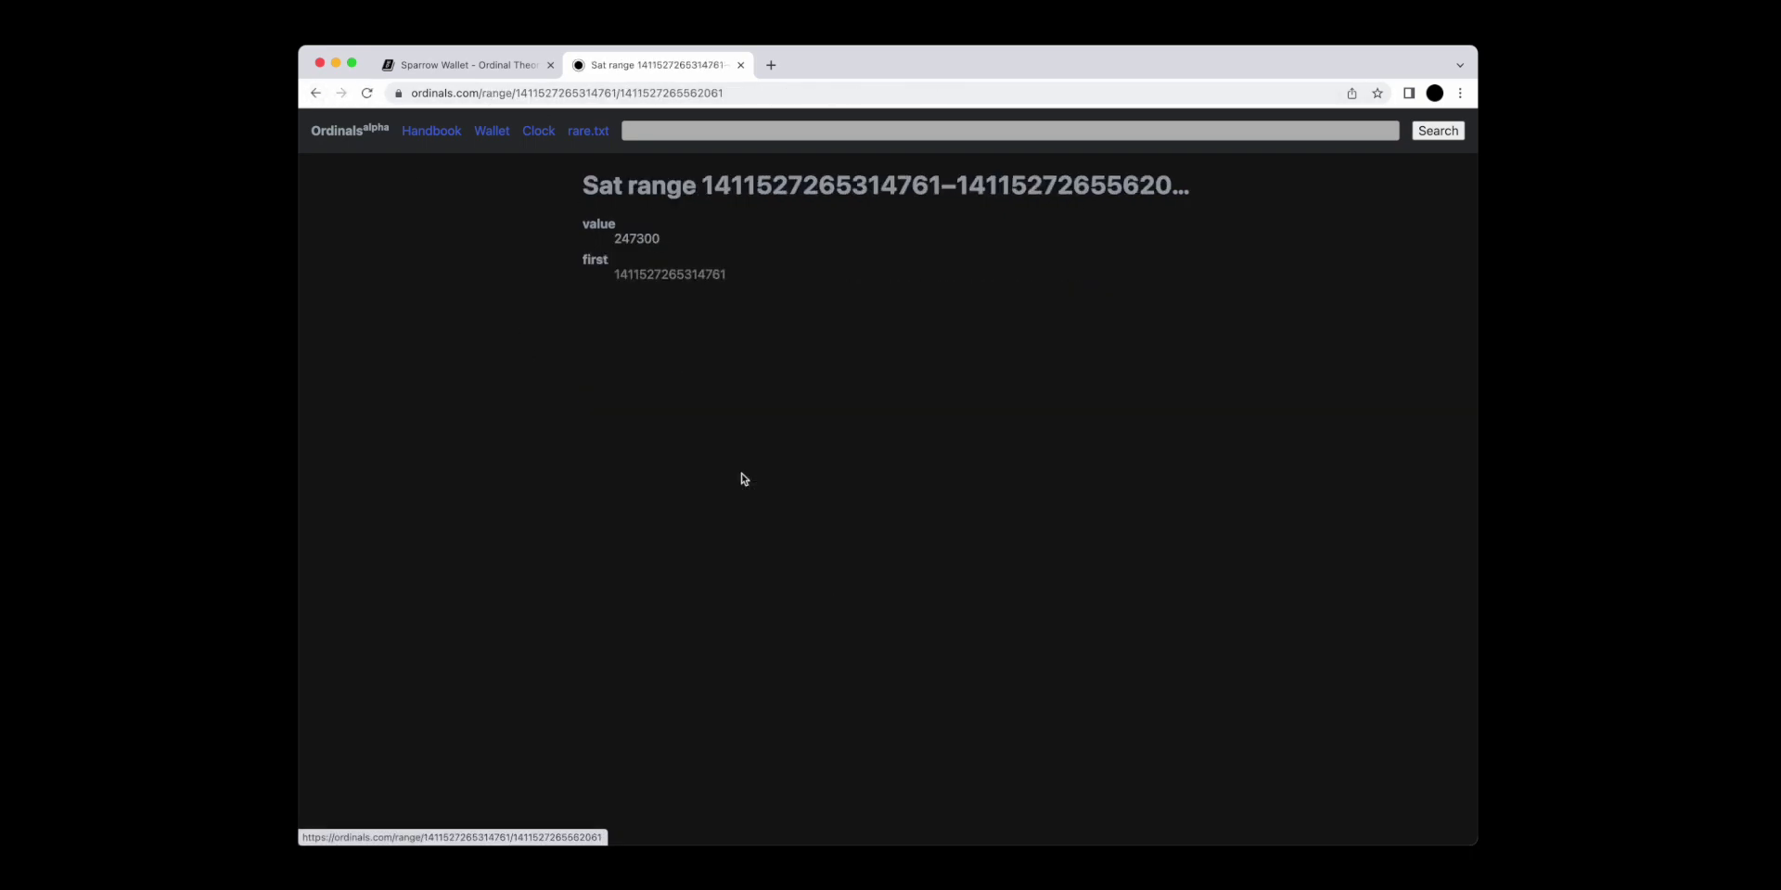
{"action": "left_click", "coordinate": [687, 276]}
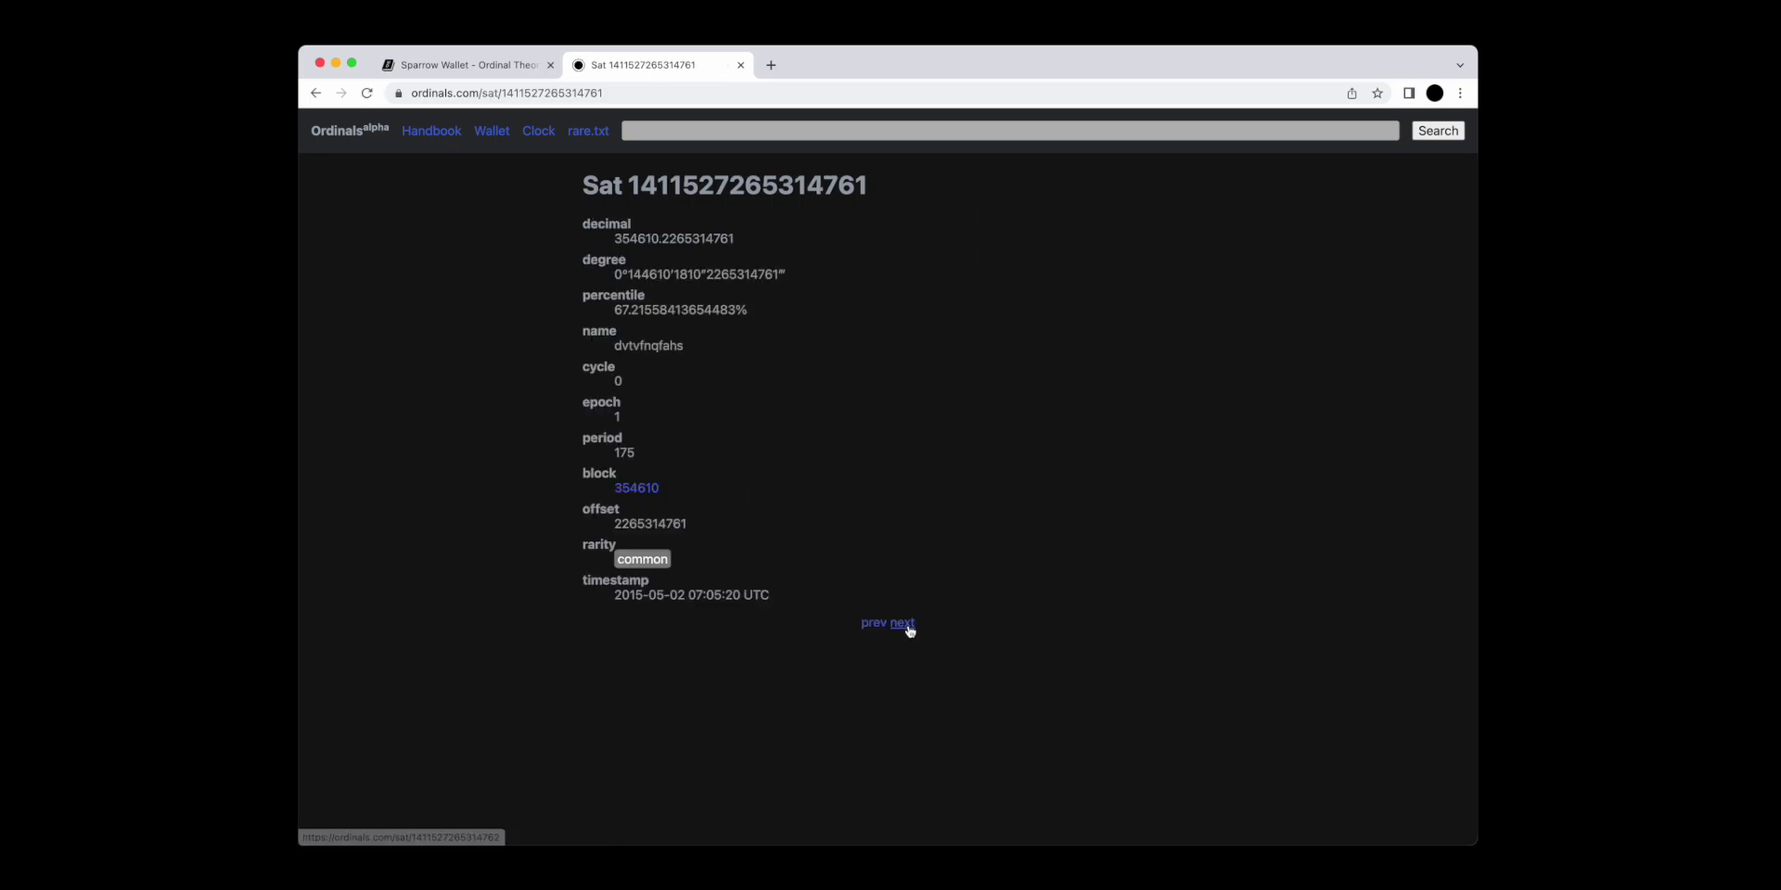
{"action": "left_click", "coordinate": [903, 623]}
{"action": "left_click", "coordinate": [903, 627]}
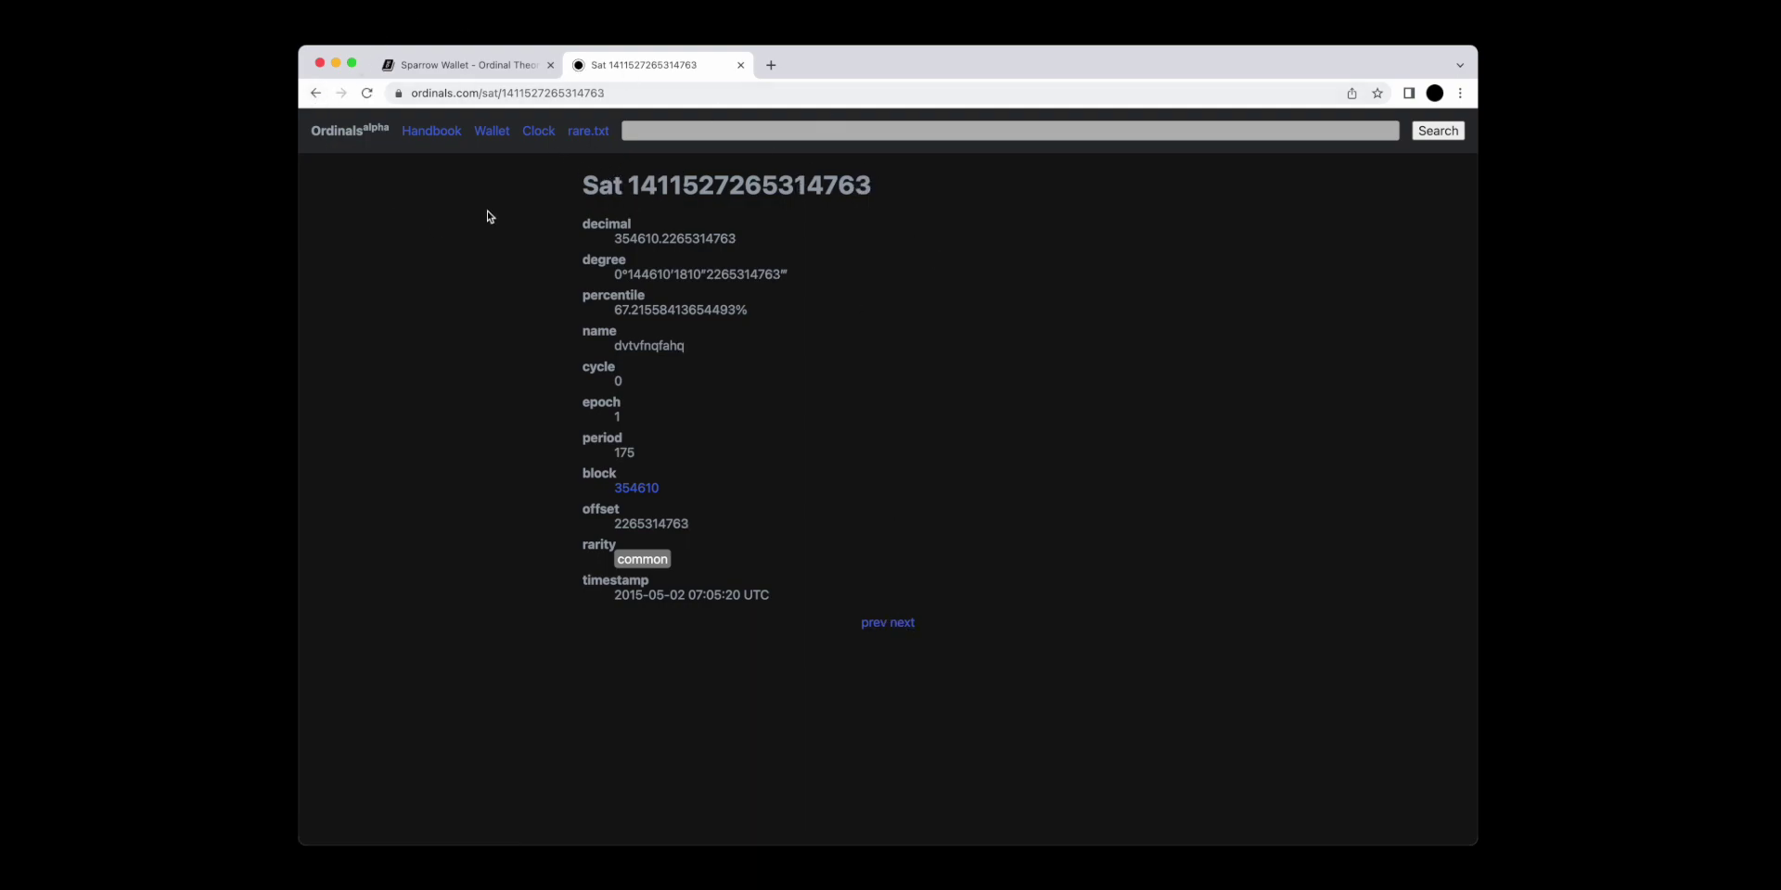
Go back to the output page listing its 11 sat ranges.
{"action": "left_click", "coordinate": [316, 93]}
{"action": "left_click", "coordinate": [315, 93]}
{"action": "left_click", "coordinate": [316, 93]}
{"action": "left_click", "coordinate": [316, 93]}
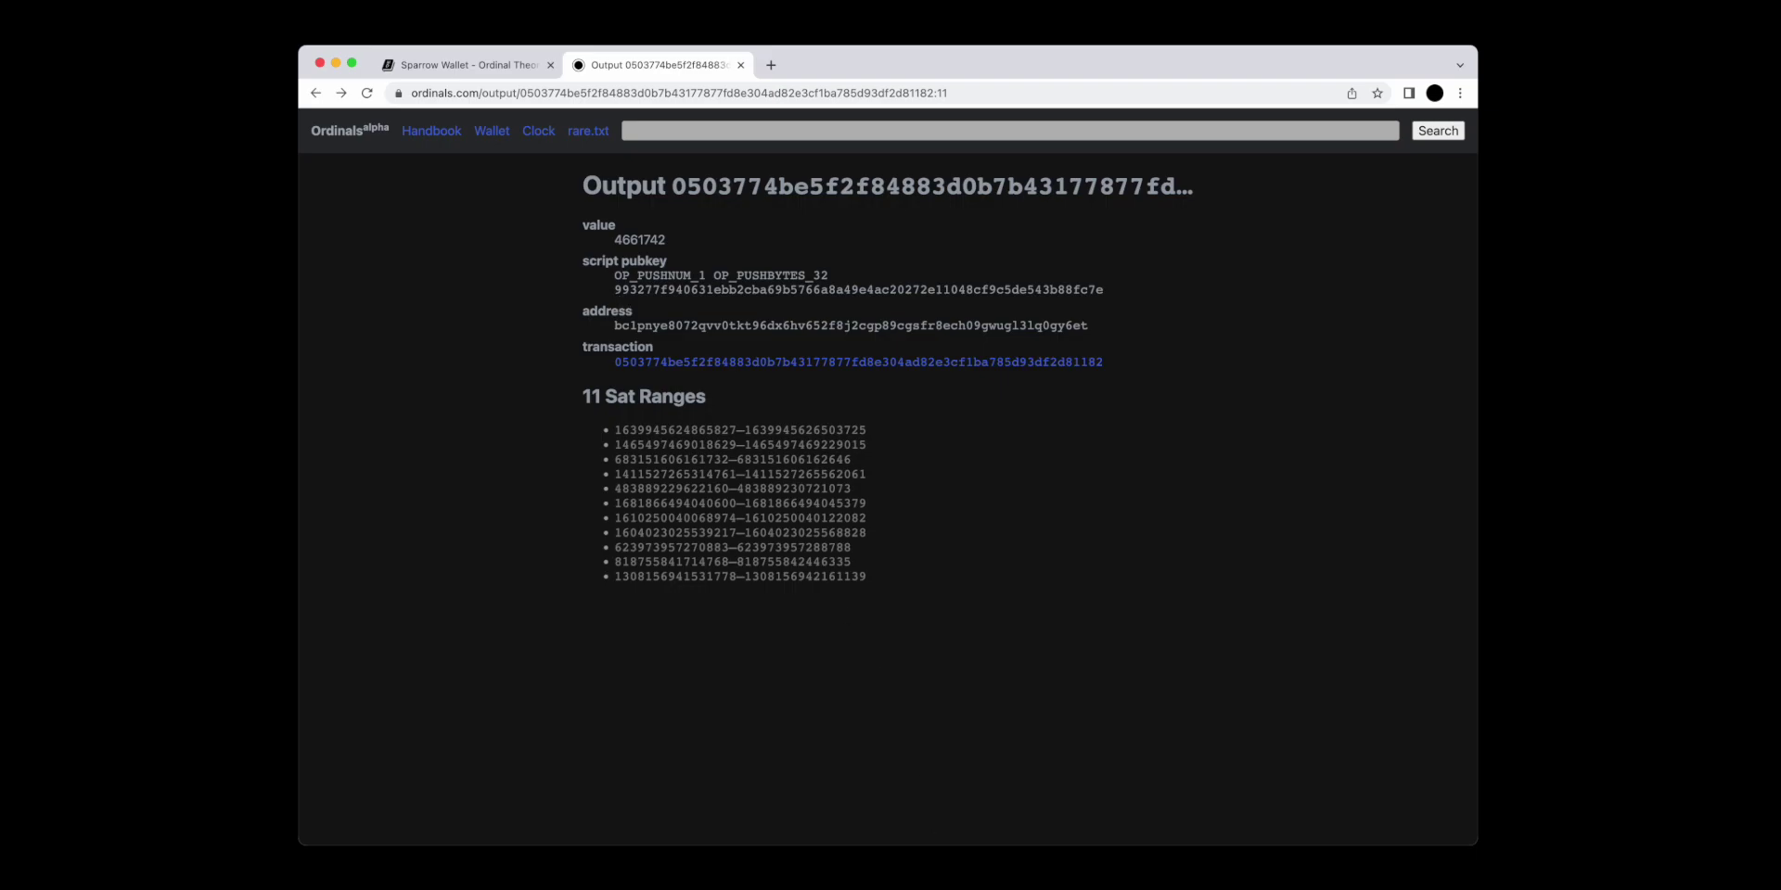
Check the Numbers sheet's D6 total of 1851753 sats preceding the target sat.
{"action": "key", "text": "super+Tab"}
{"action": "left_click", "coordinate": [1125, 275]}
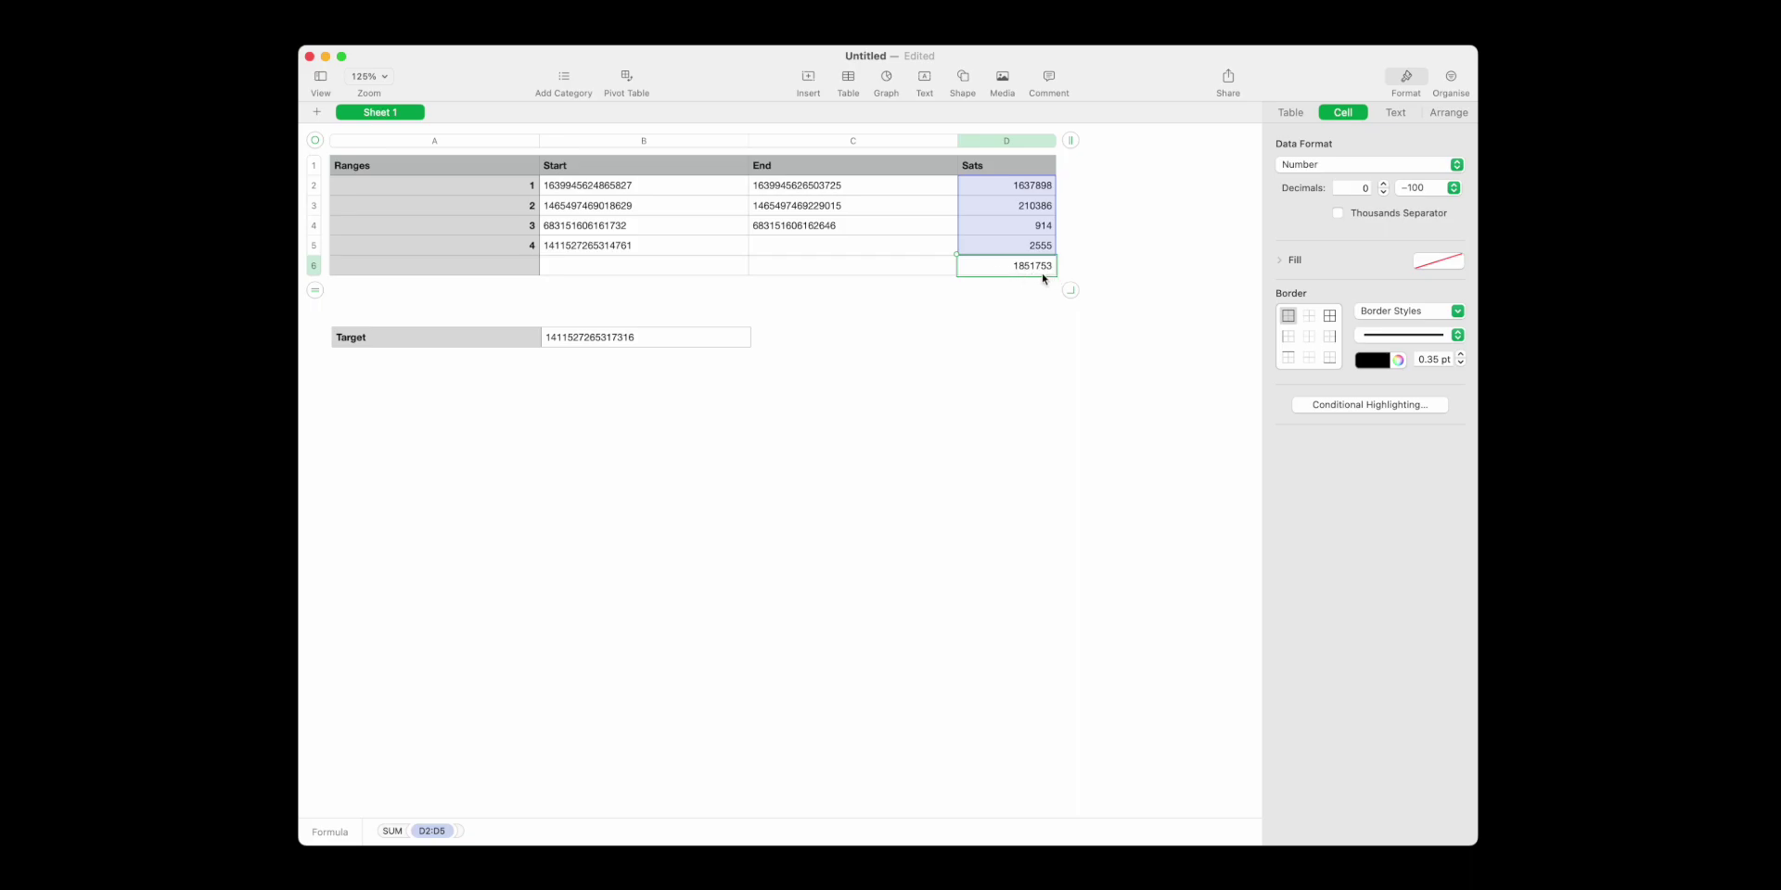
{"action": "left_click", "coordinate": [1045, 279]}
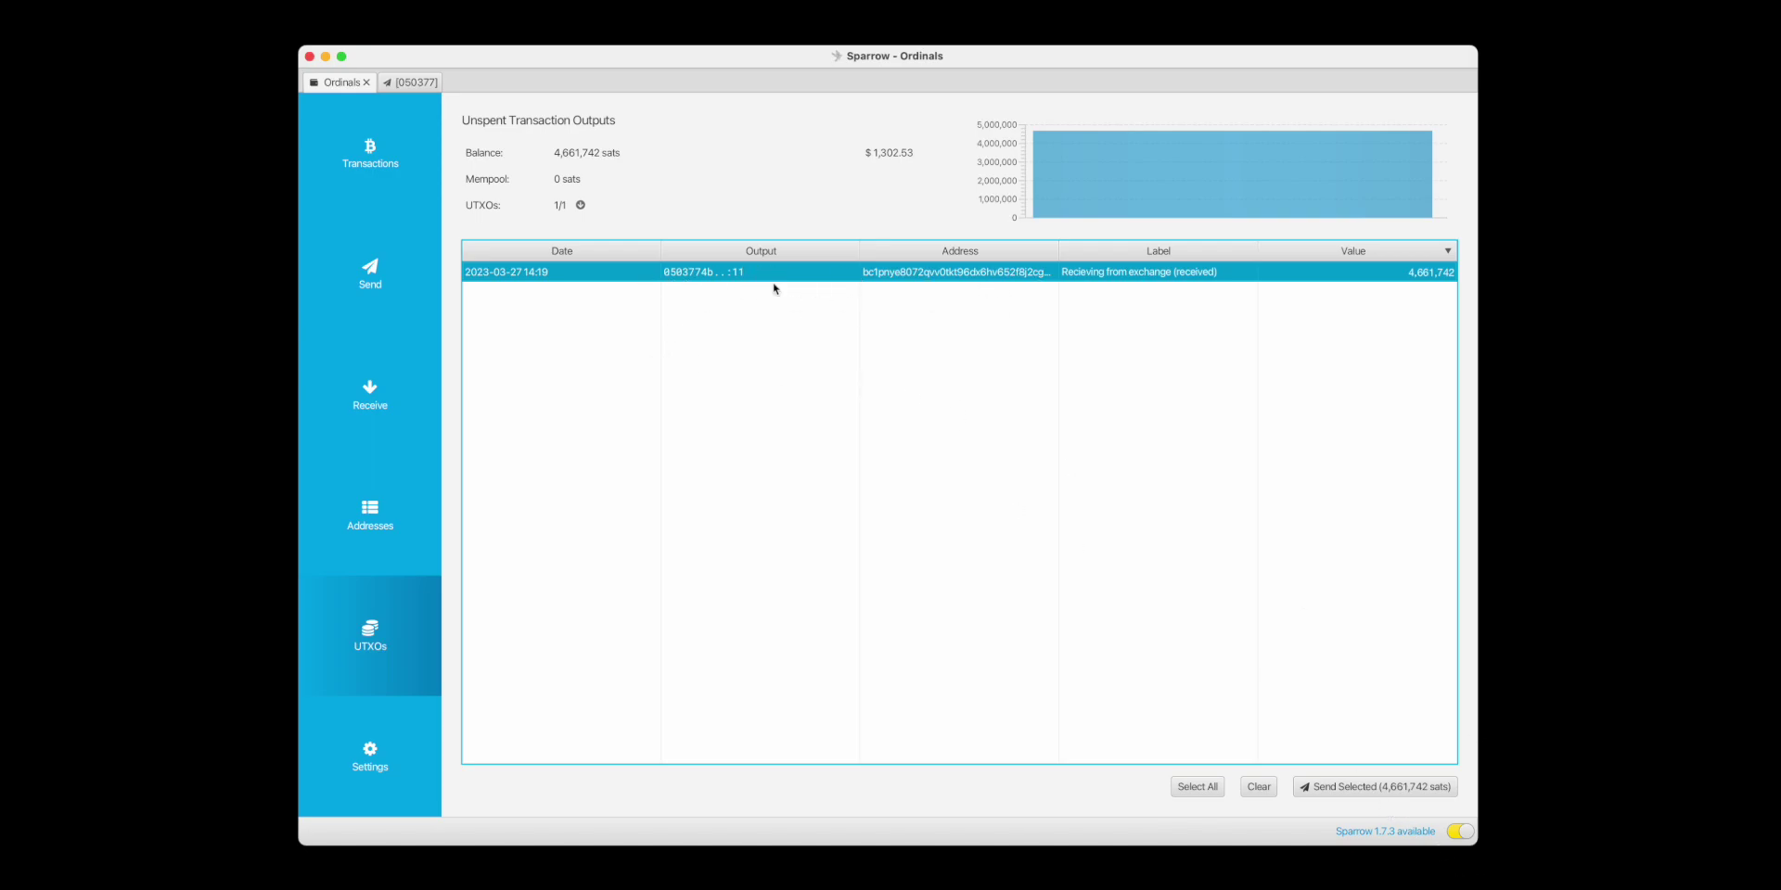
Start a send from the selected UTXO with amount 1,851,753 sats copied from Numbers.
{"action": "mouse_move", "coordinate": [804, 280]}
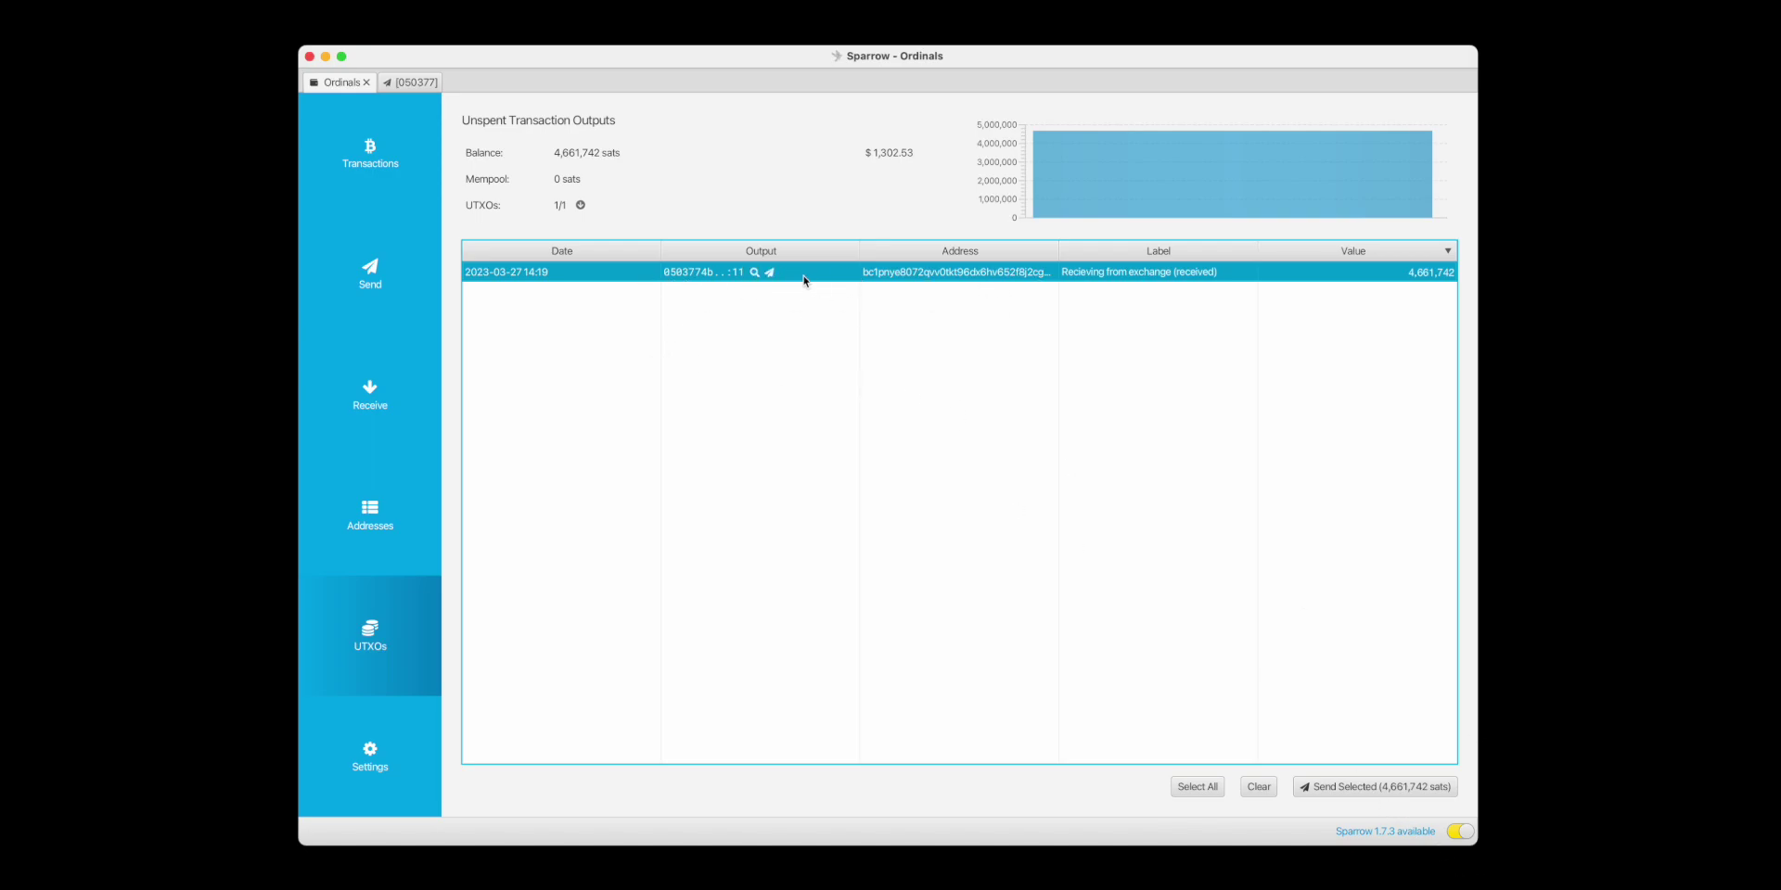
{"action": "left_click", "coordinate": [1380, 786]}
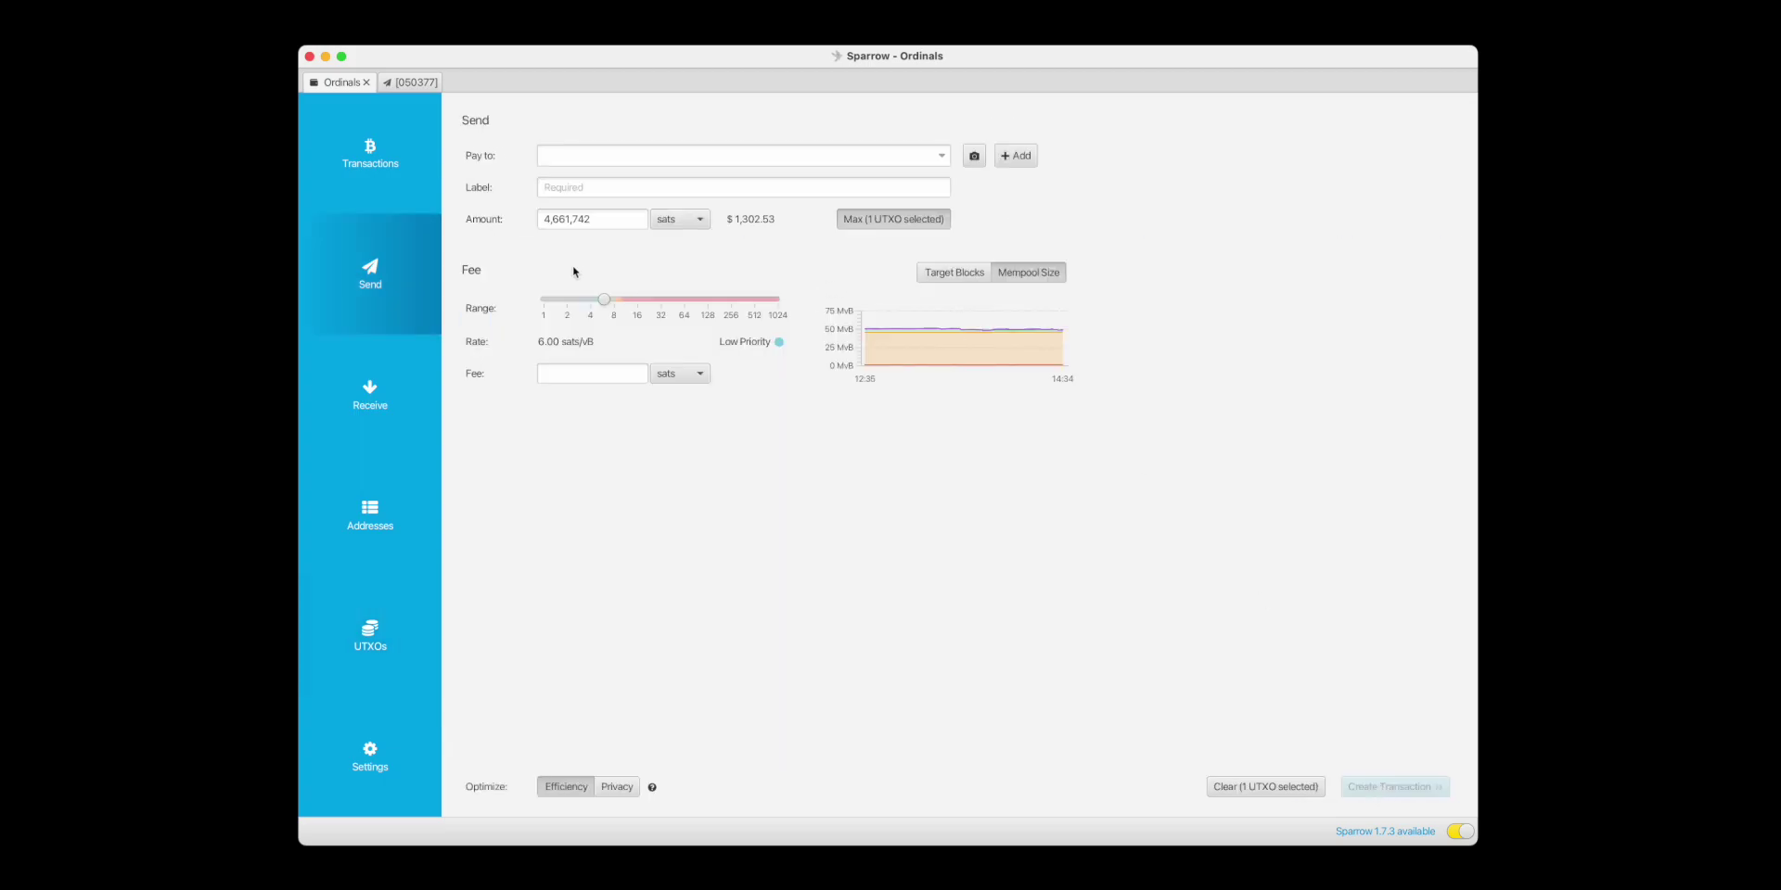
{"action": "double_click", "coordinate": [600, 216]}
{"action": "key", "text": "super+Tab"}
{"action": "left_click", "coordinate": [1003, 268]}
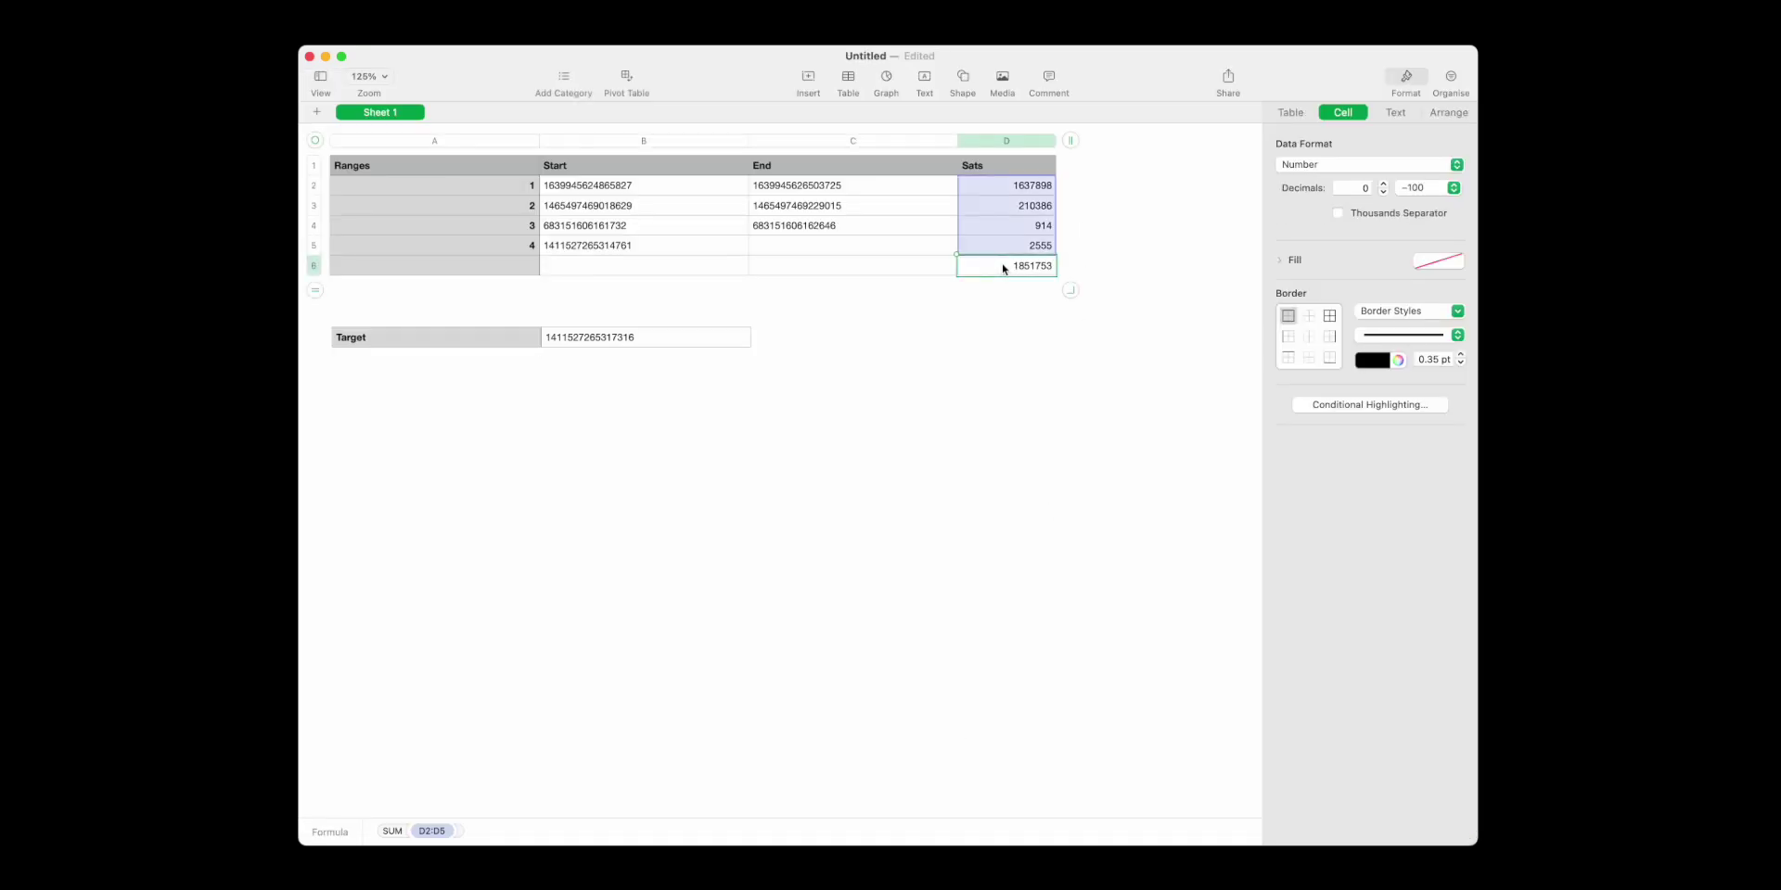
{"action": "key", "text": "super+Tab"}
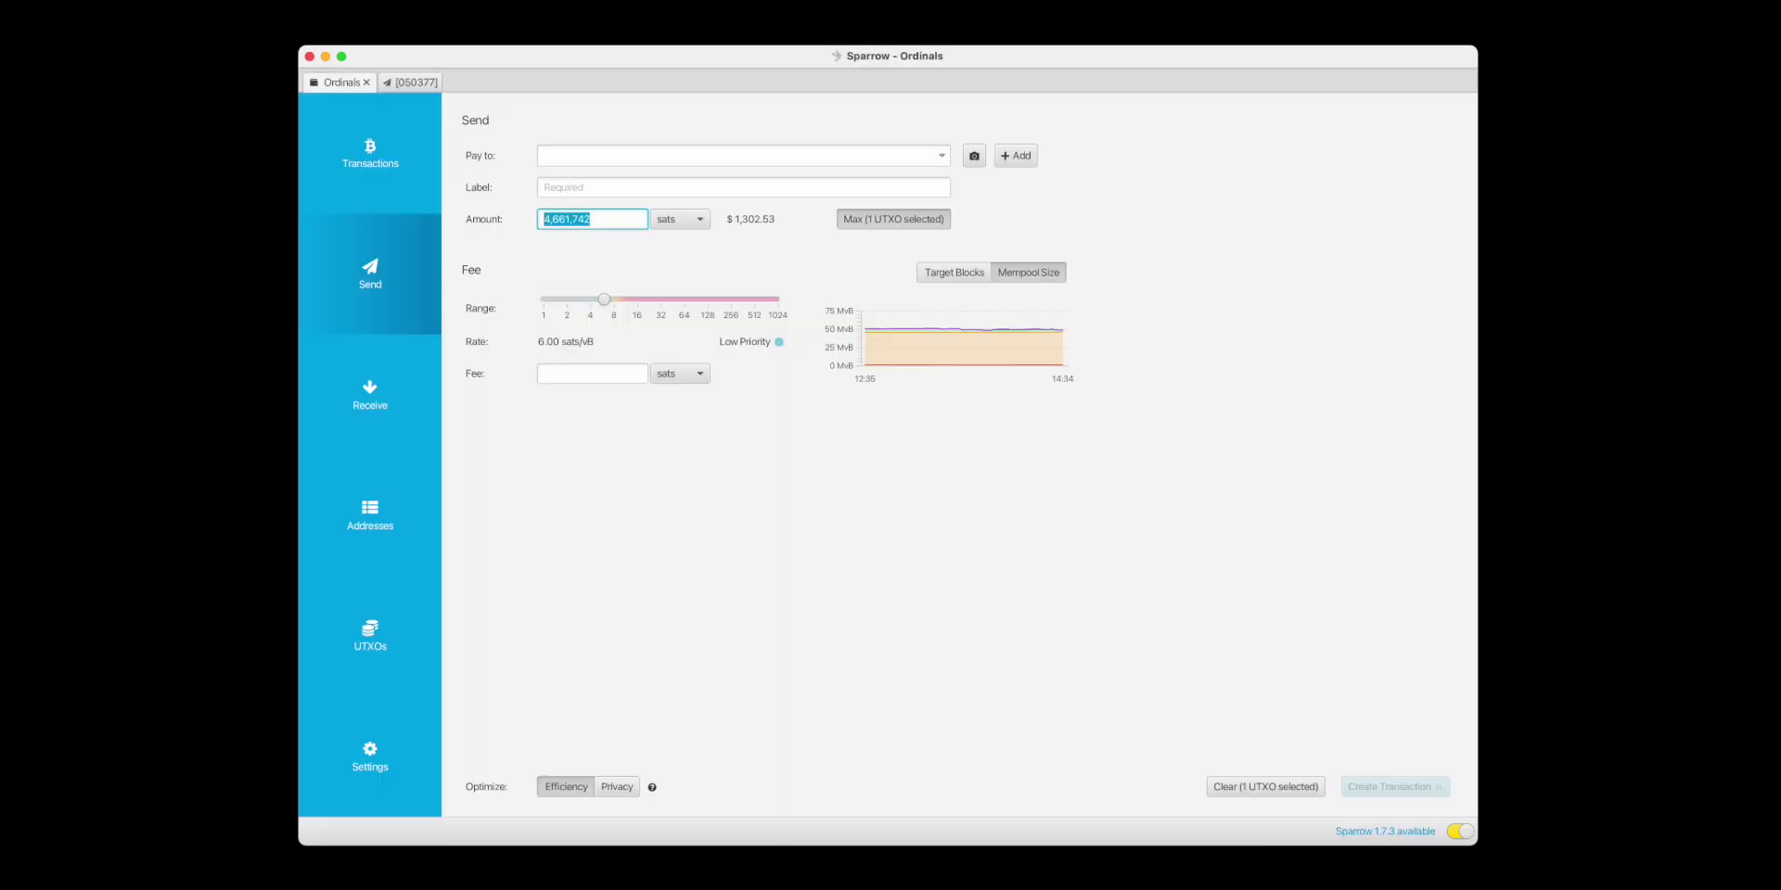
{"action": "type", "text": "1851753"}
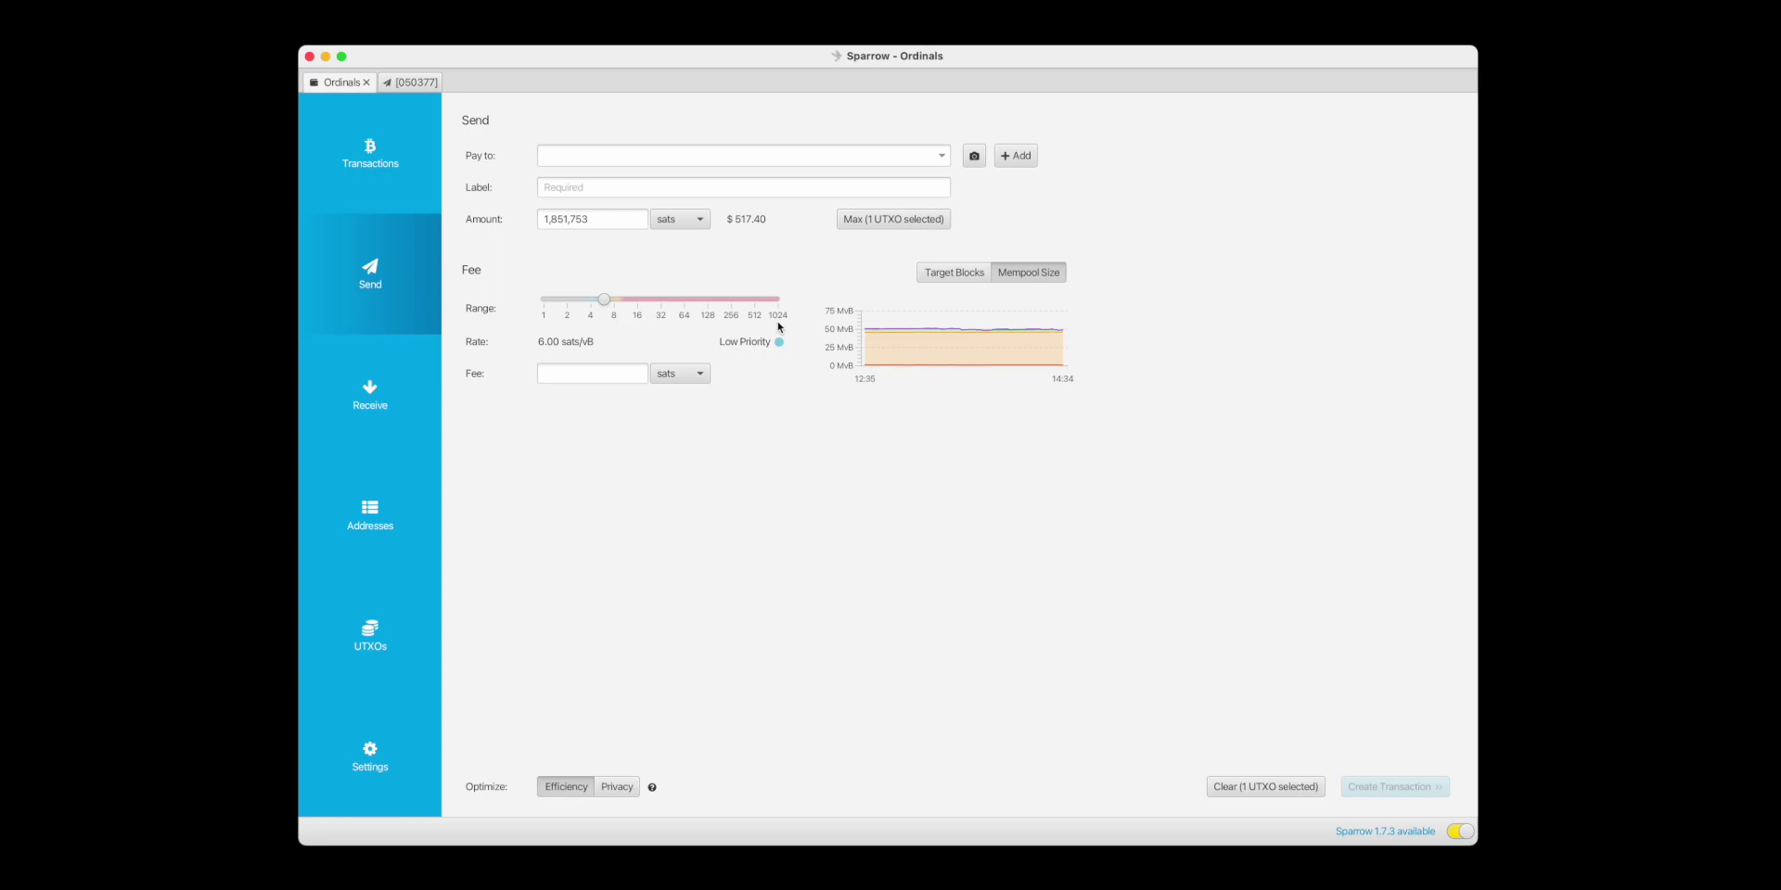
Label the first payment 1 and paste the bc1q recipient address.
{"action": "left_click", "coordinate": [602, 190]}
{"action": "type", "text": "1"}
{"action": "left_click", "coordinate": [523, 276]}
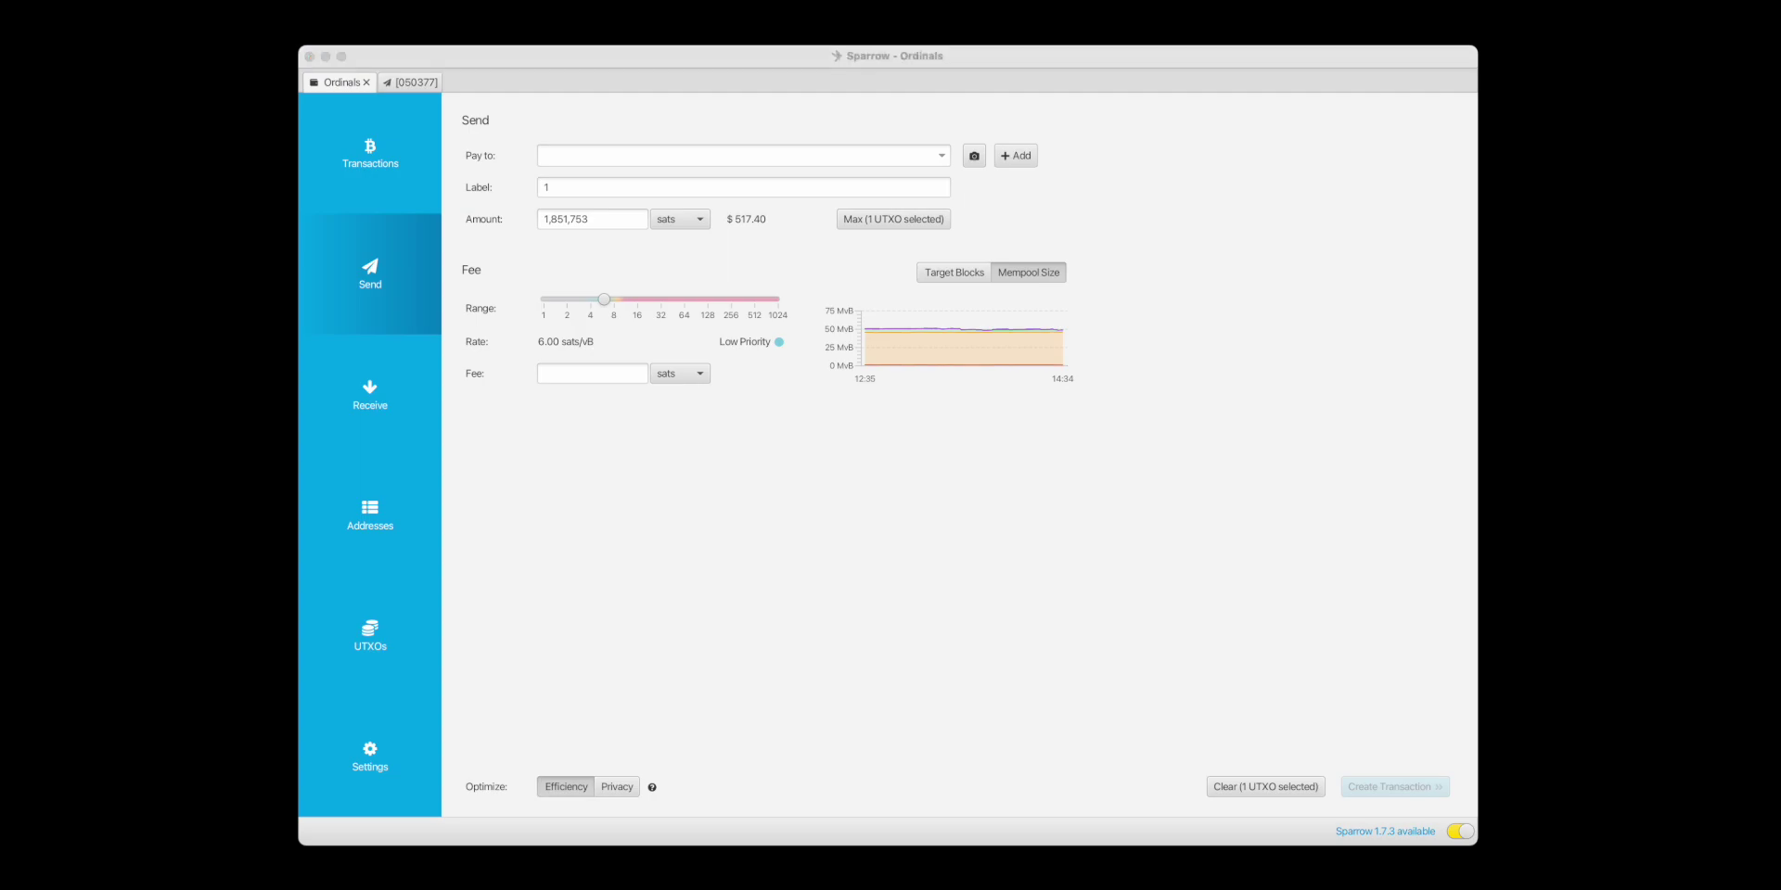
{"action": "left_click", "coordinate": [526, 266]}
{"action": "type", "text": "bc1qh8fxu894ss9p6jwx8f7fz2wtc64957tufp2ql0"}
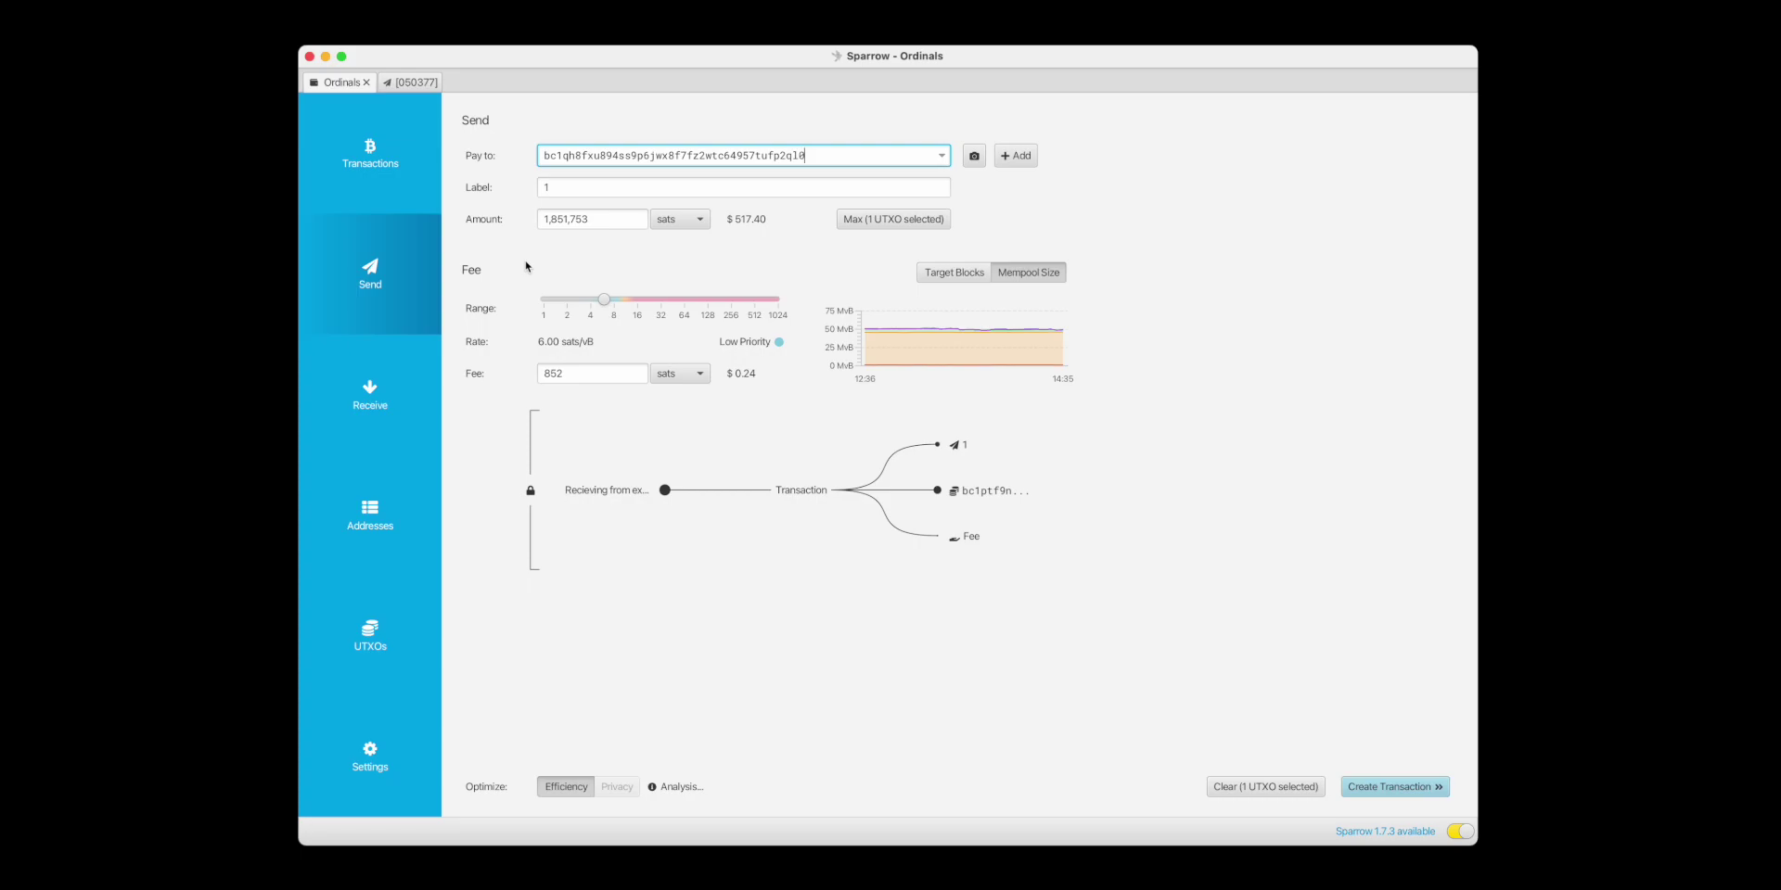
Add a second payment and label it 2.
{"action": "left_click", "coordinate": [1016, 155]}
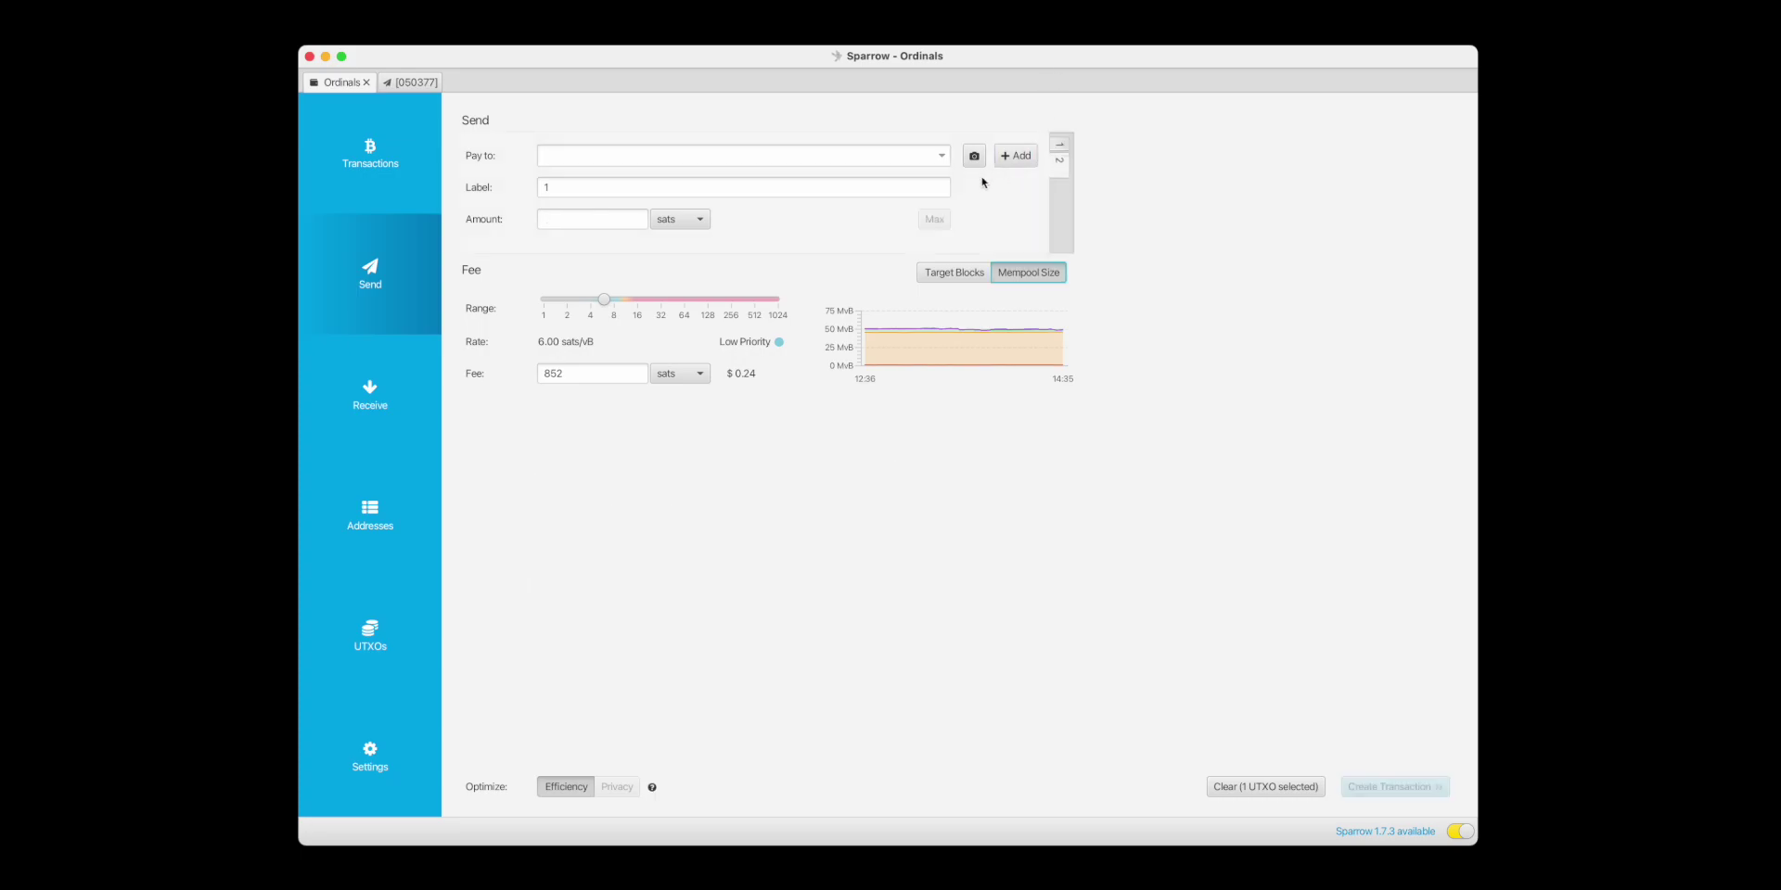
{"action": "double_click", "coordinate": [591, 190]}
{"action": "type", "text": "2"}
{"action": "left_click", "coordinate": [759, 616]}
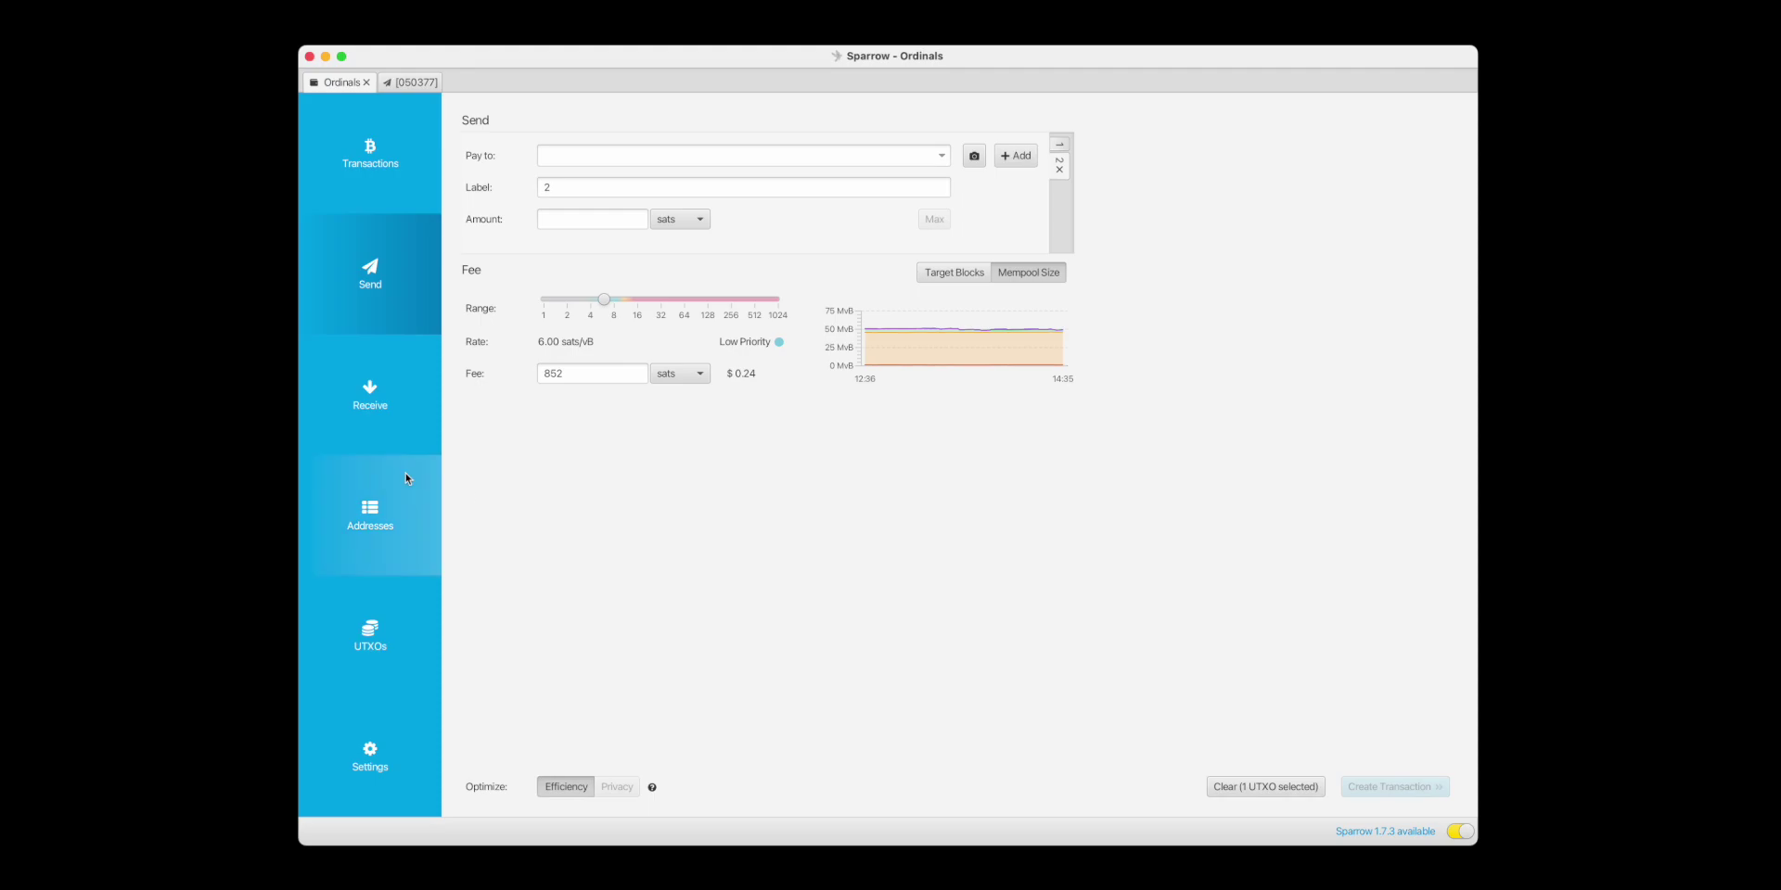
Pay 10,000 sats to the copied 'Rare' taproot address in the second payment.
{"action": "left_click", "coordinate": [393, 493]}
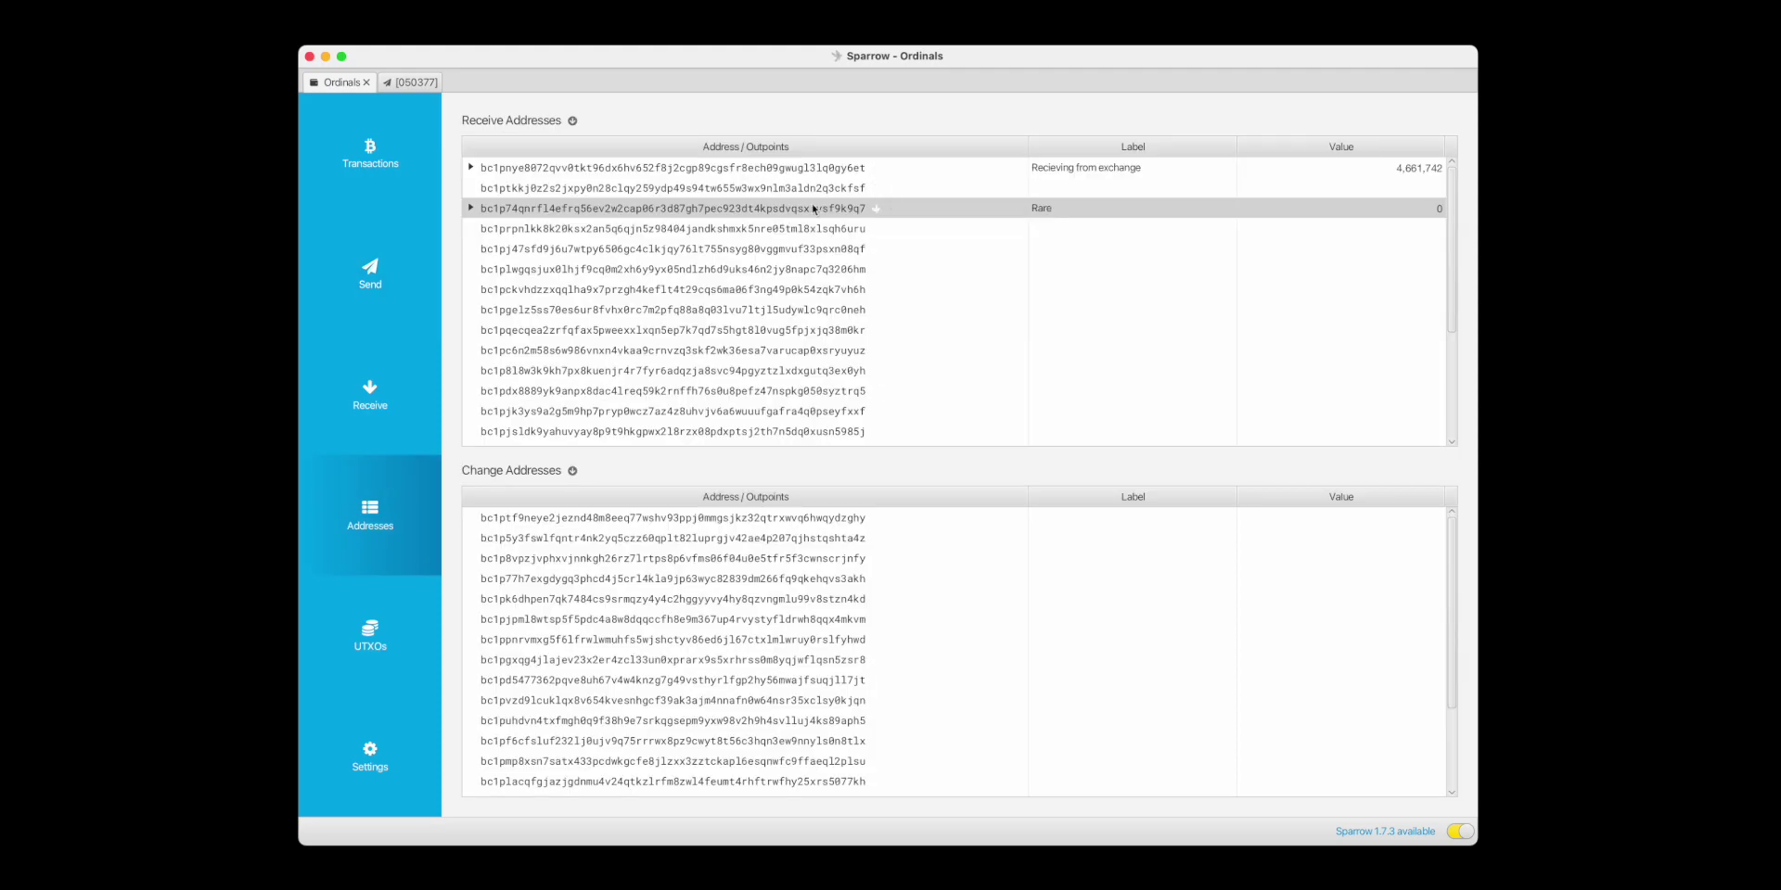
{"action": "right_click", "coordinate": [646, 210]}
{"action": "left_click", "coordinate": [703, 241]}
{"action": "left_click", "coordinate": [378, 269]}
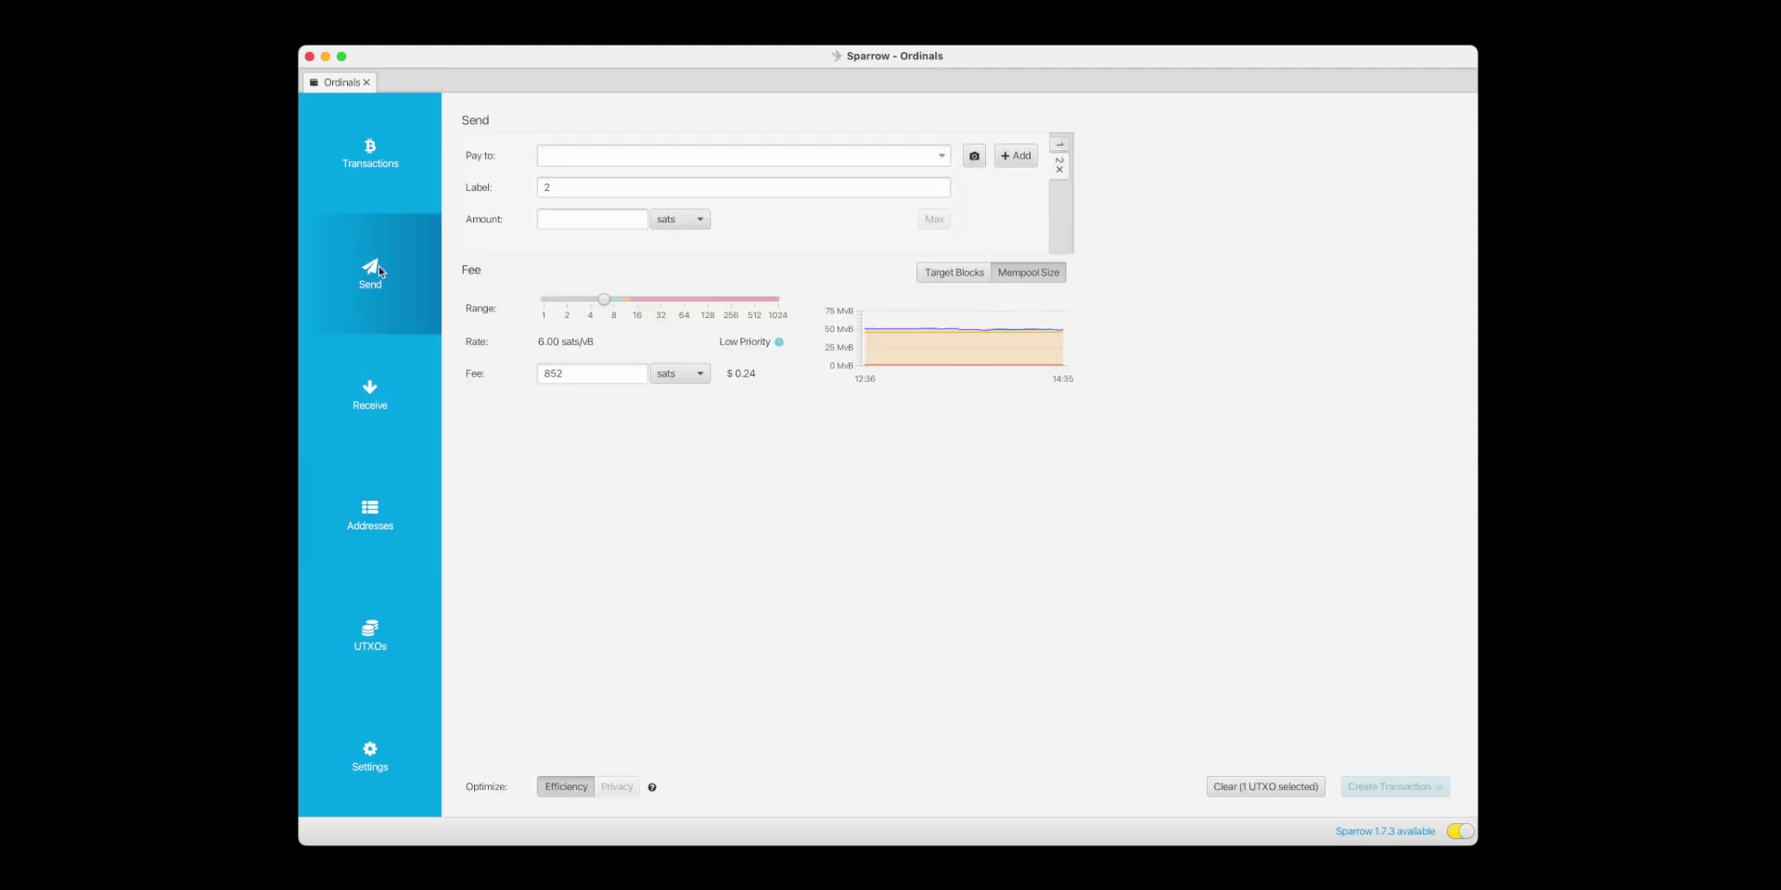
{"action": "left_click", "coordinate": [579, 154]}
{"action": "key", "text": "super+v"}
{"action": "left_click", "coordinate": [586, 219]}
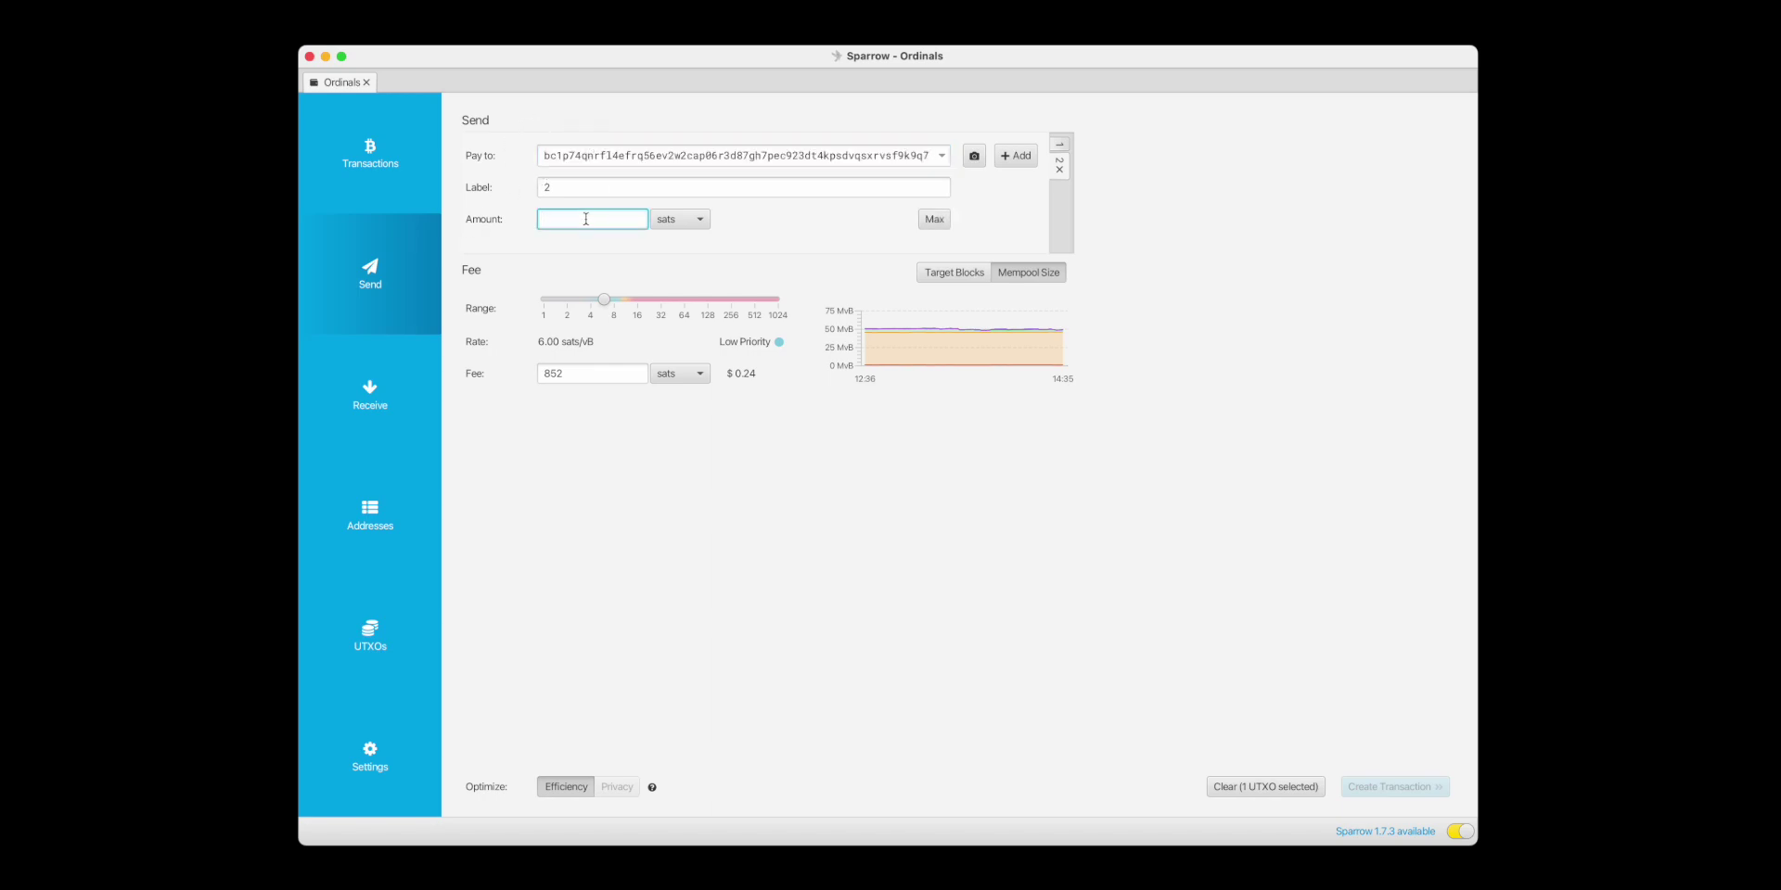
{"action": "type", "text": "10"}
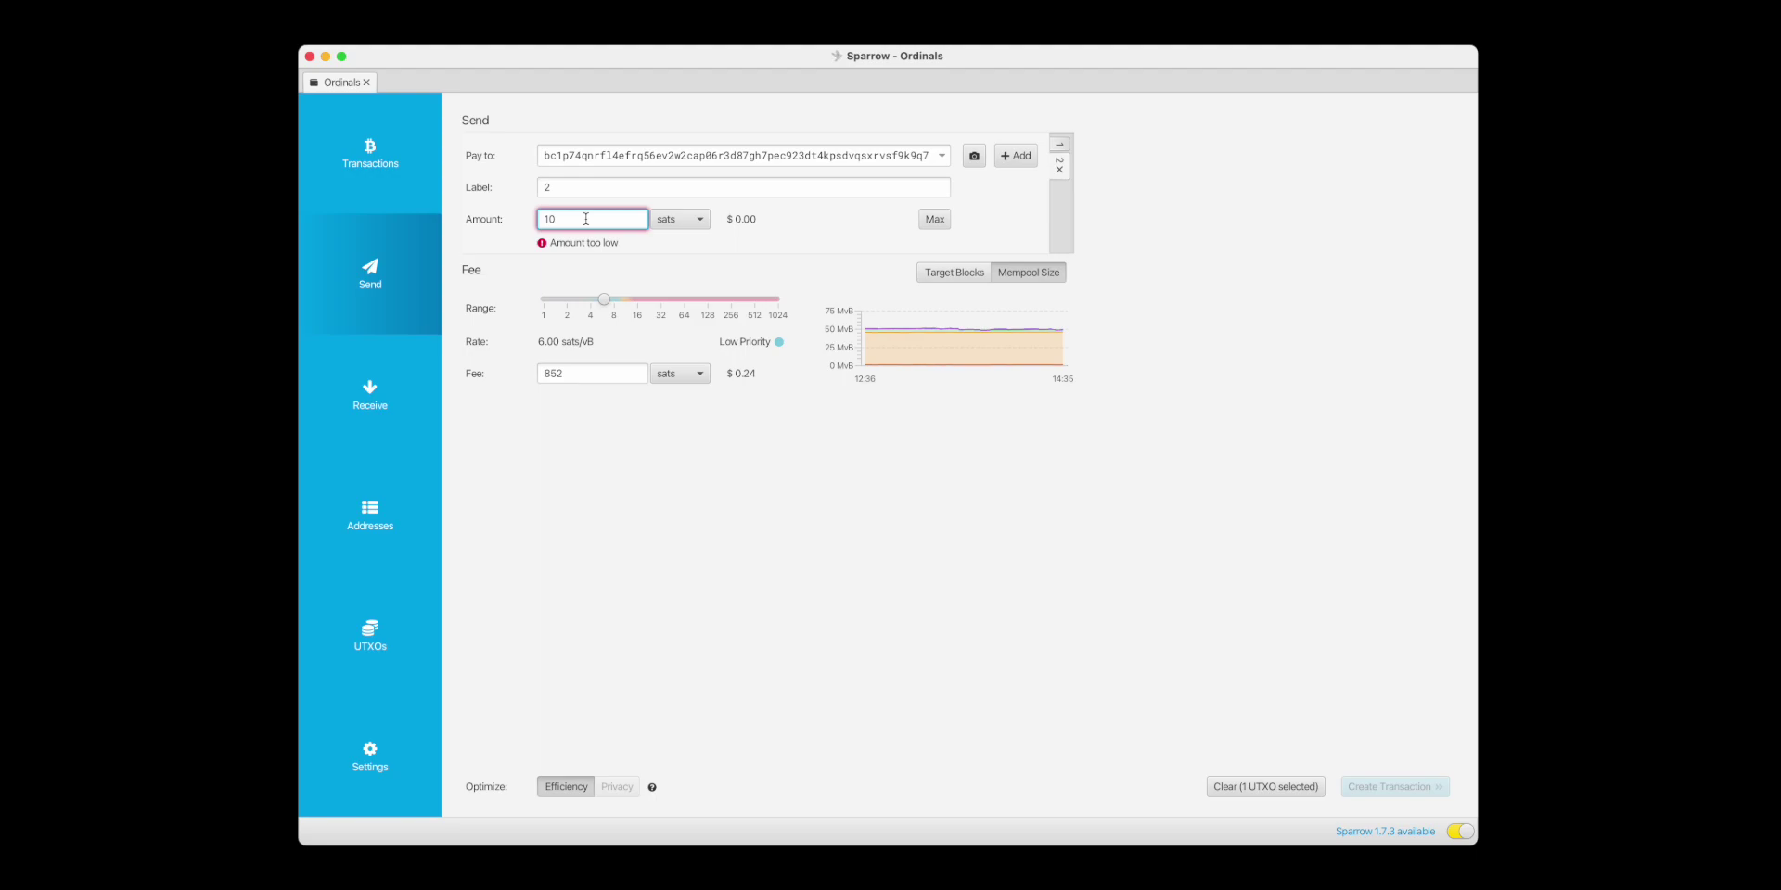
{"action": "type", "text": ",000"}
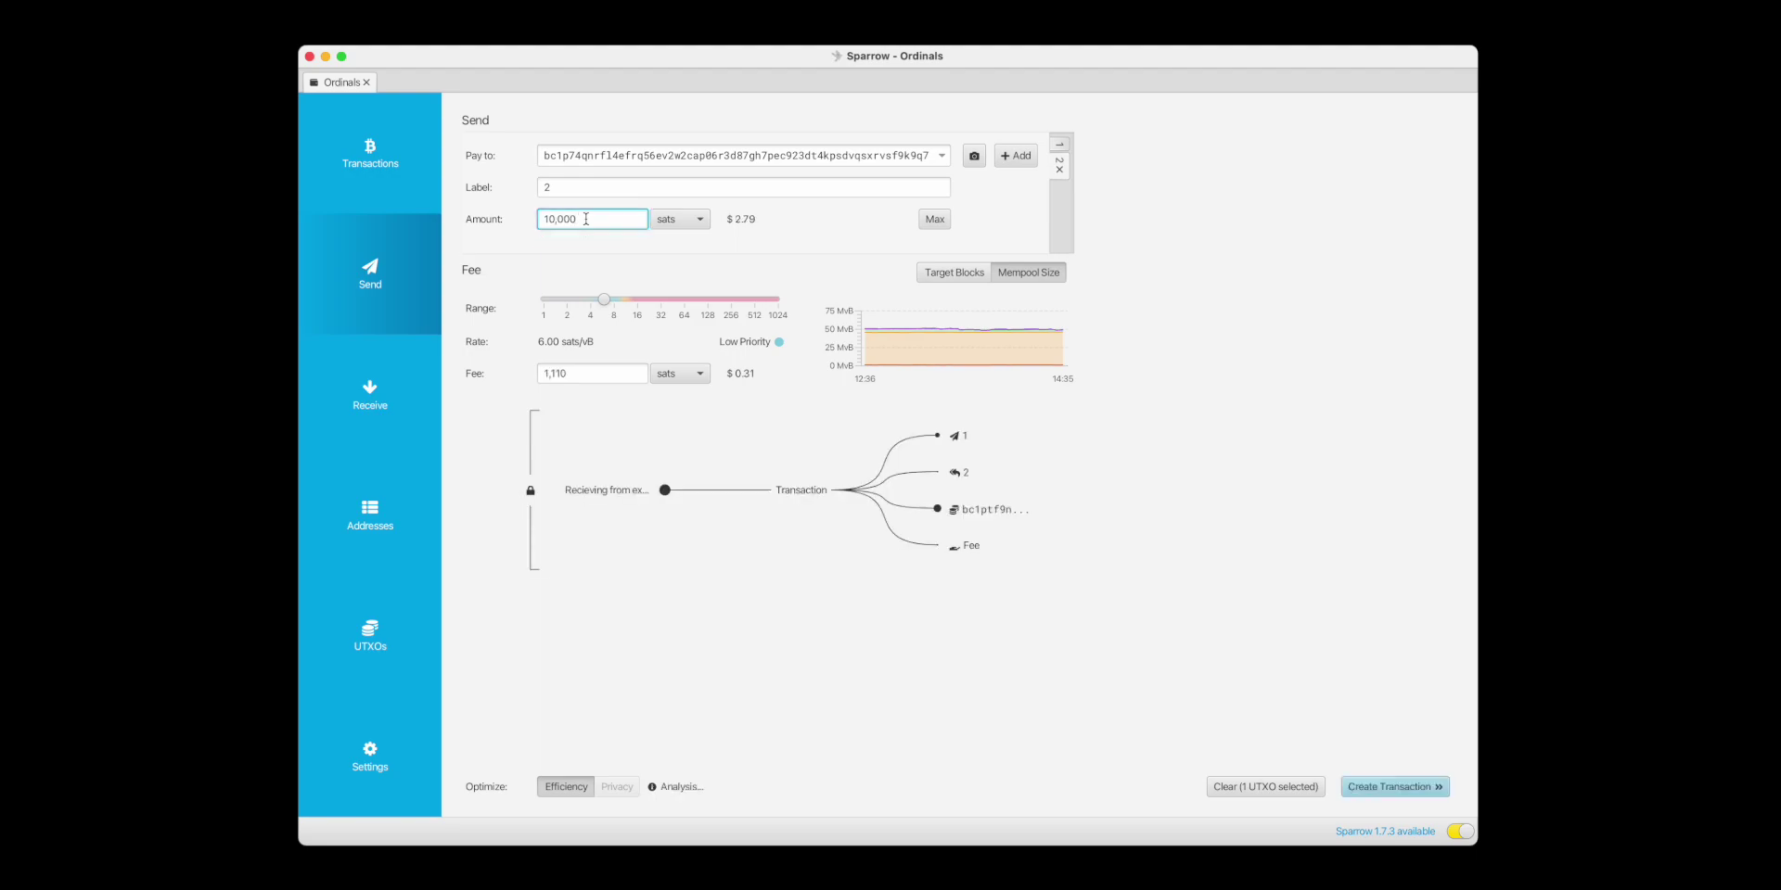
{"action": "left_click", "coordinate": [1242, 274]}
Add a third payment to the bc1q address sending the remaining 2,798,951 sats.
{"action": "left_click", "coordinate": [1017, 156]}
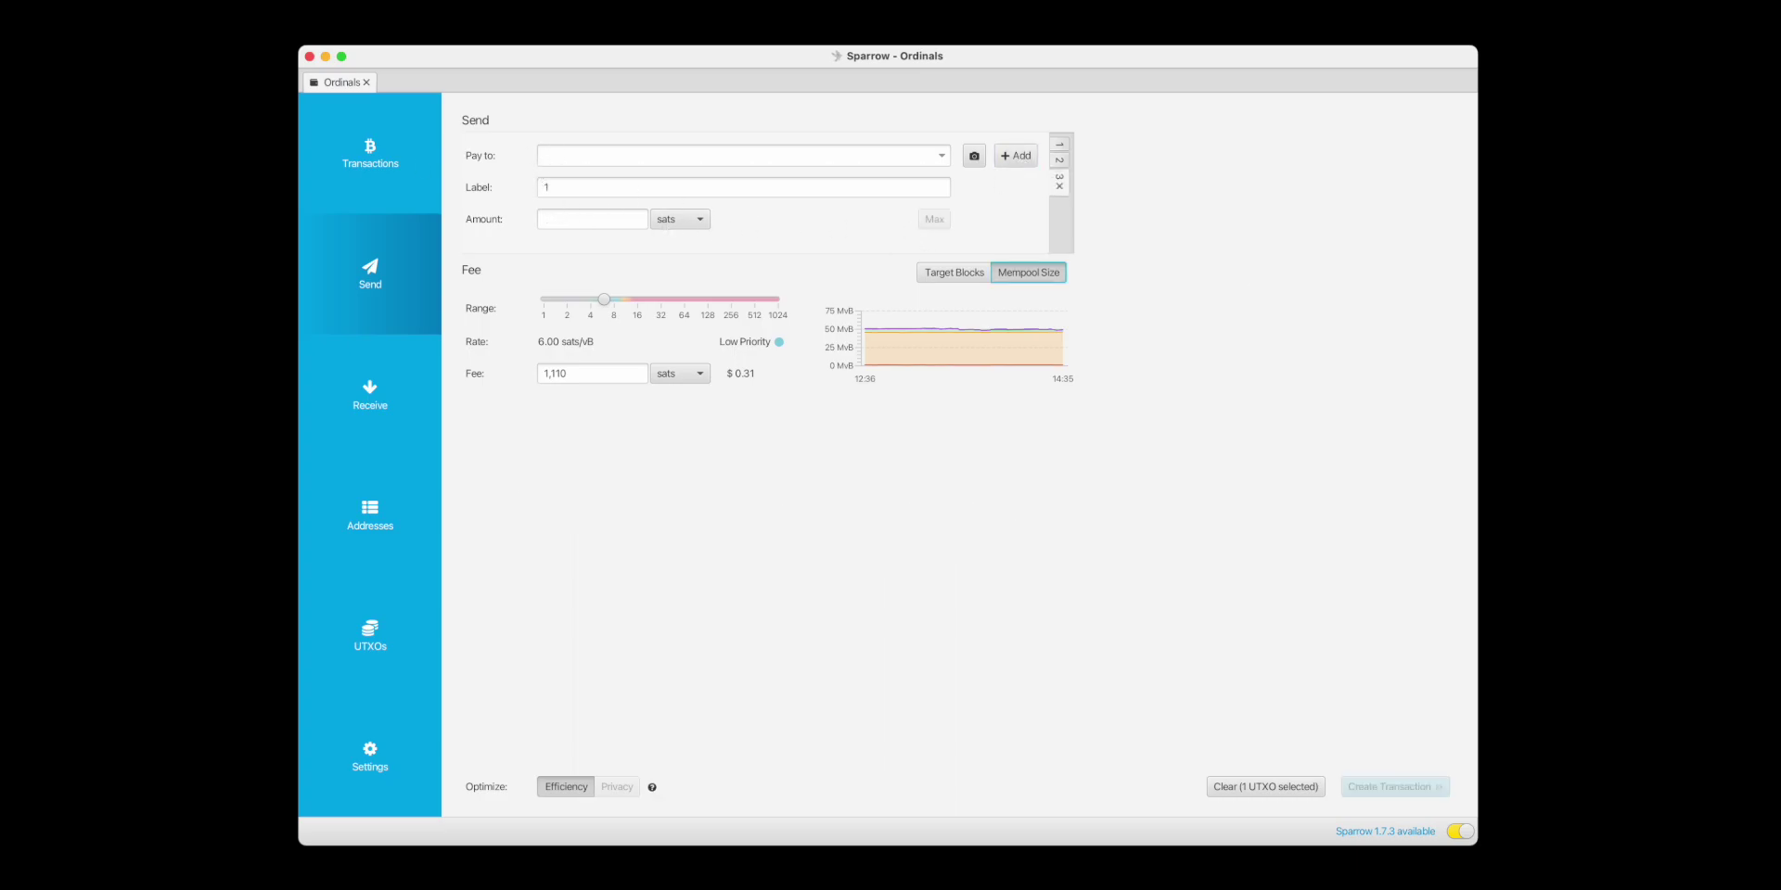
{"action": "left_click", "coordinate": [618, 158]}
{"action": "key", "text": "super+v"}
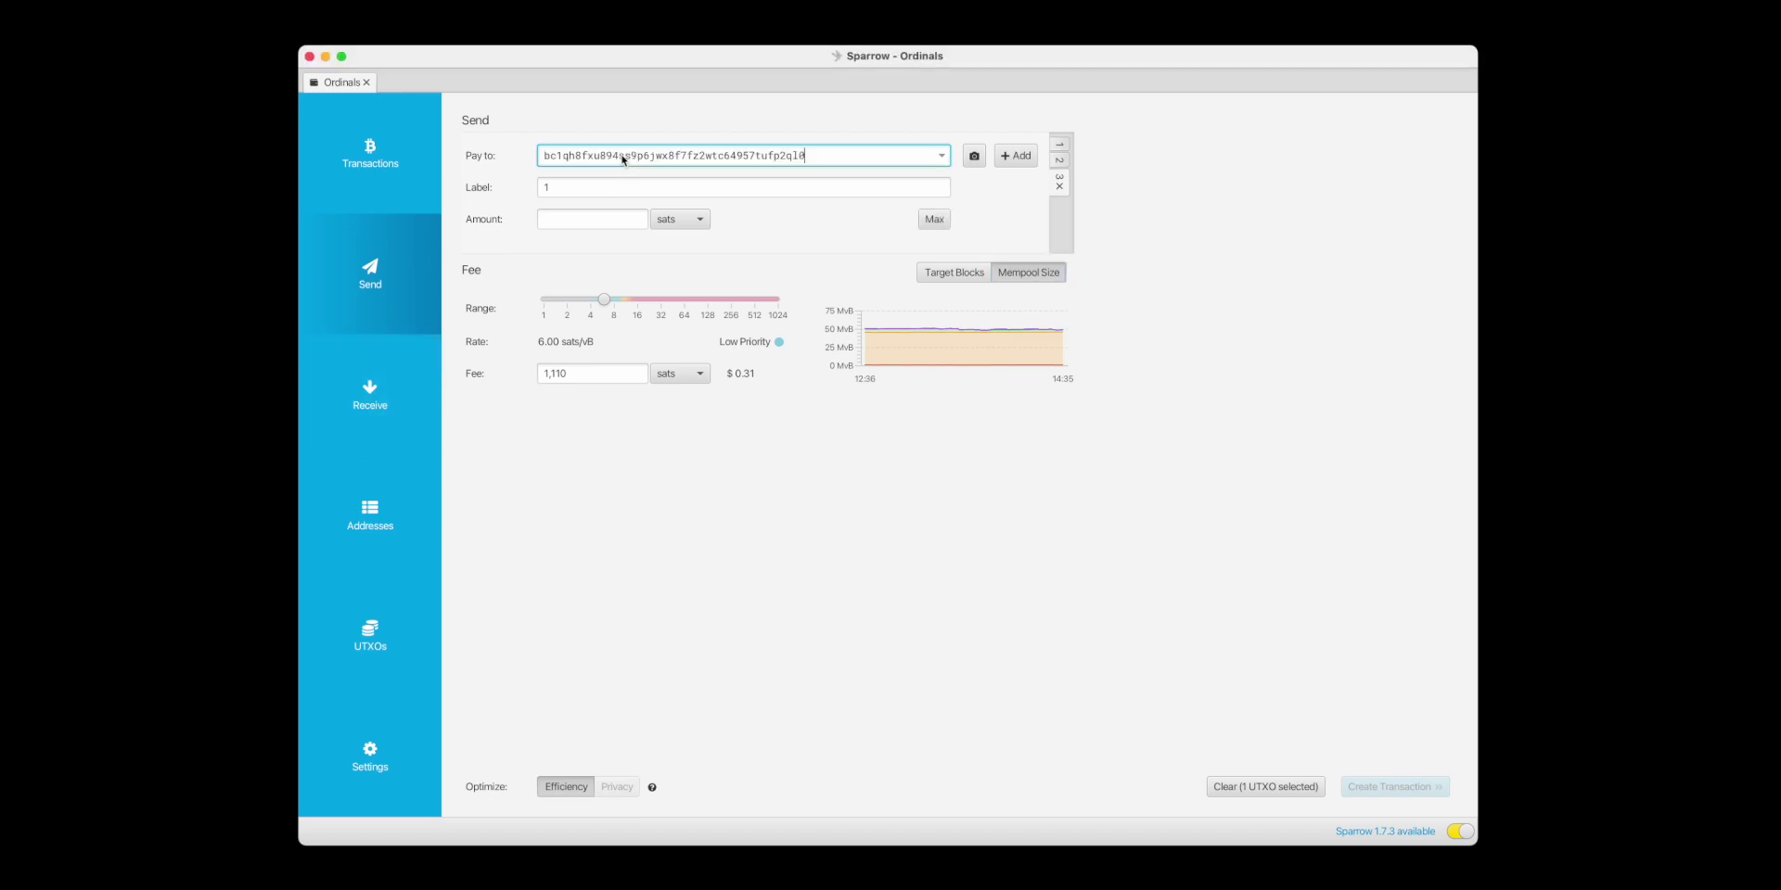
{"action": "left_click", "coordinate": [593, 223]}
{"action": "left_click", "coordinate": [934, 219]}
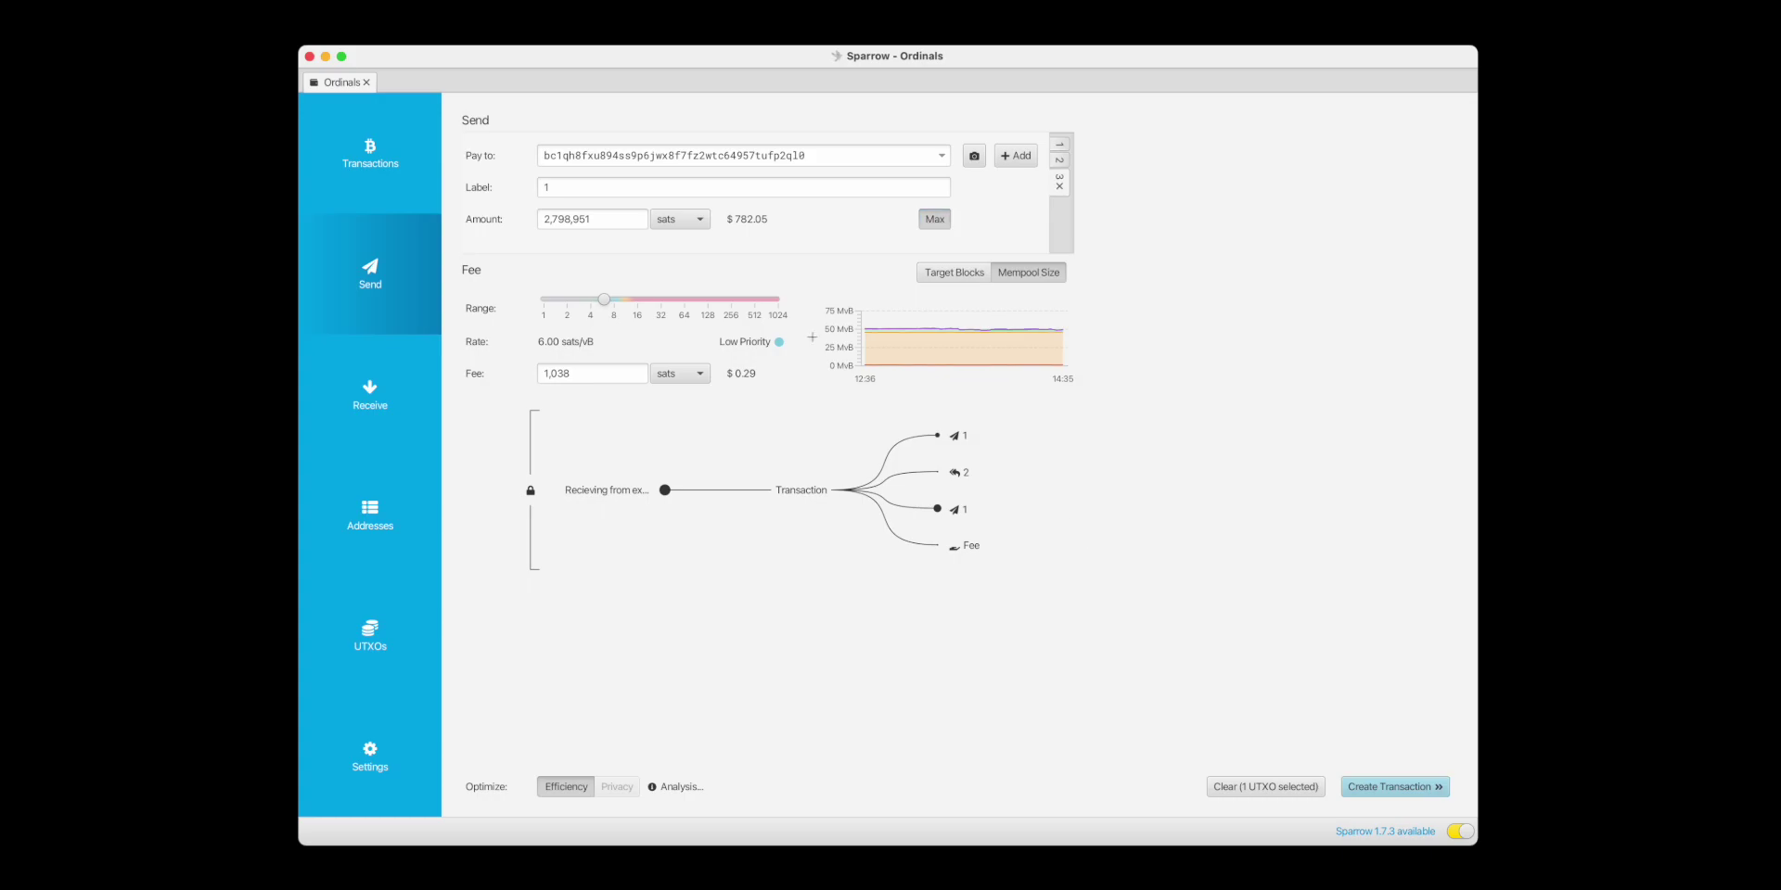
Label the third payment 3 and keep the fee rate at 6 sats/vB.
{"action": "double_click", "coordinate": [592, 188]}
{"action": "type", "text": "3"}
{"action": "left_click", "coordinate": [1199, 590]}
{"action": "mouse_move", "coordinate": [957, 439]}
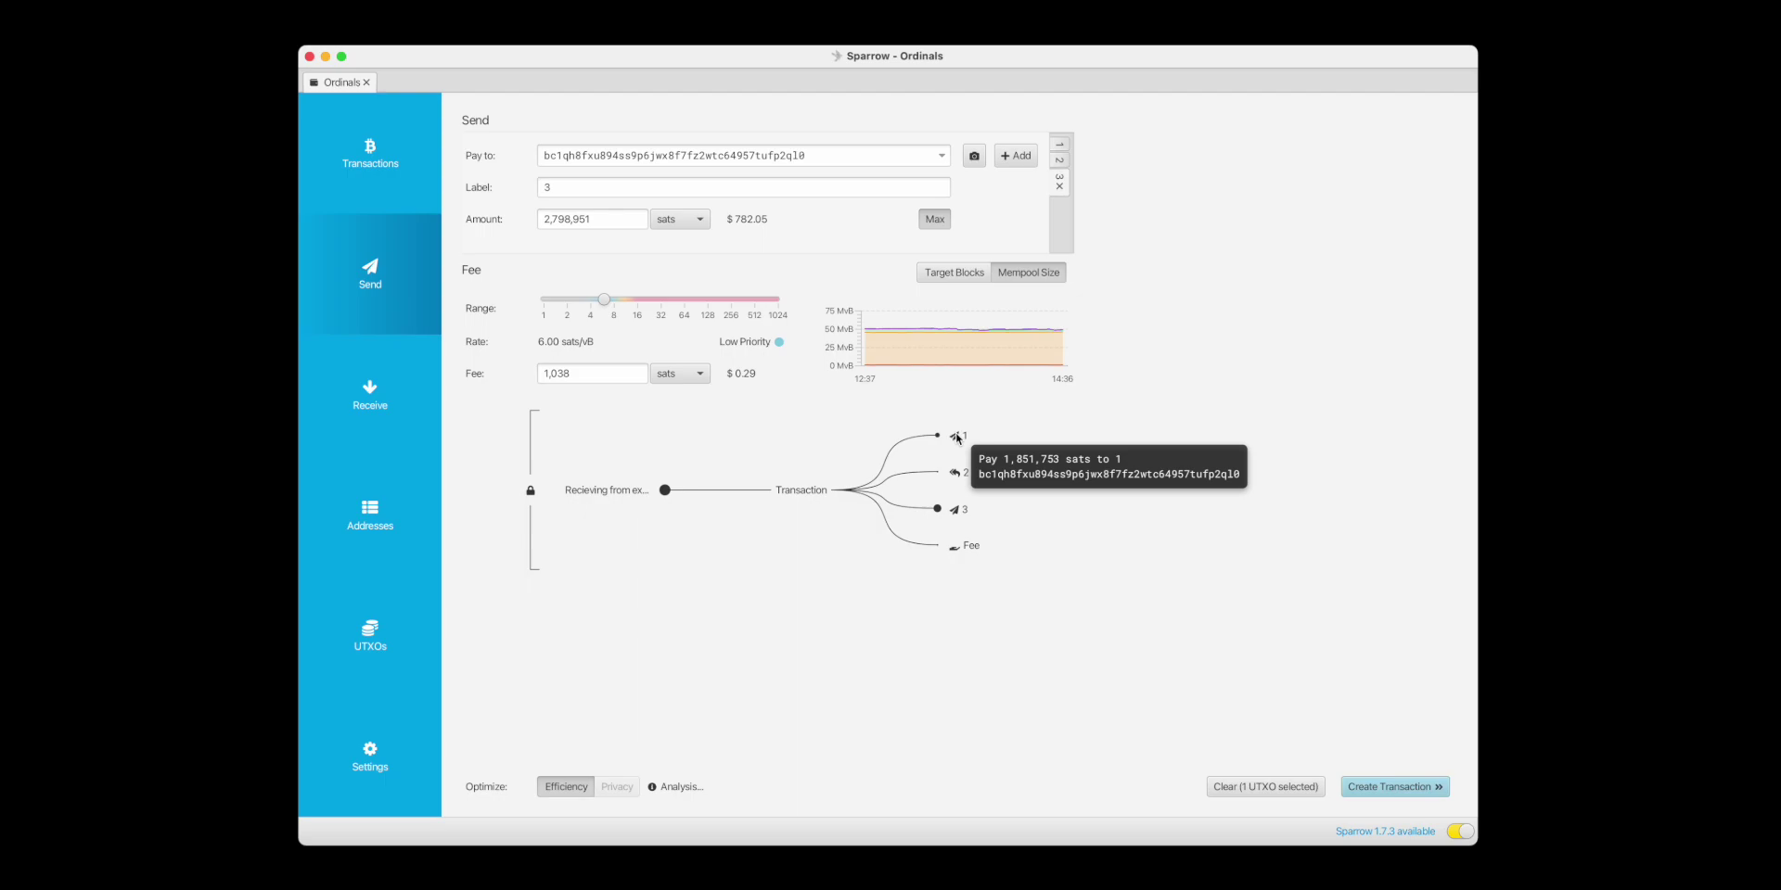
{"action": "mouse_move", "coordinate": [961, 479]}
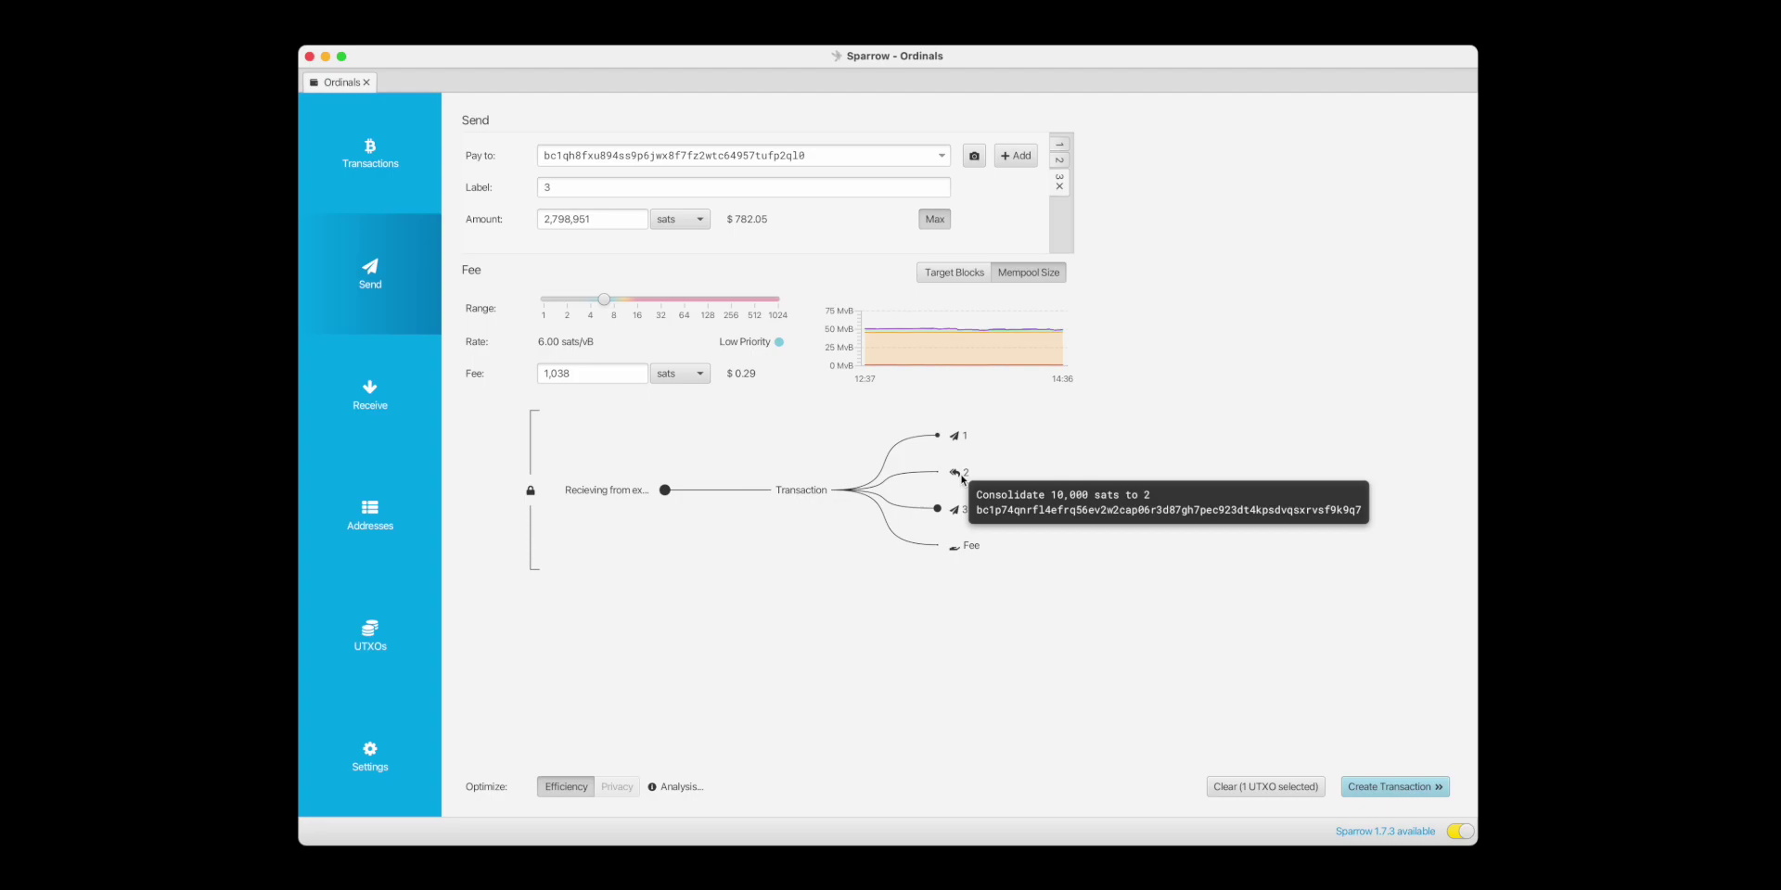
{"action": "mouse_move", "coordinate": [956, 438]}
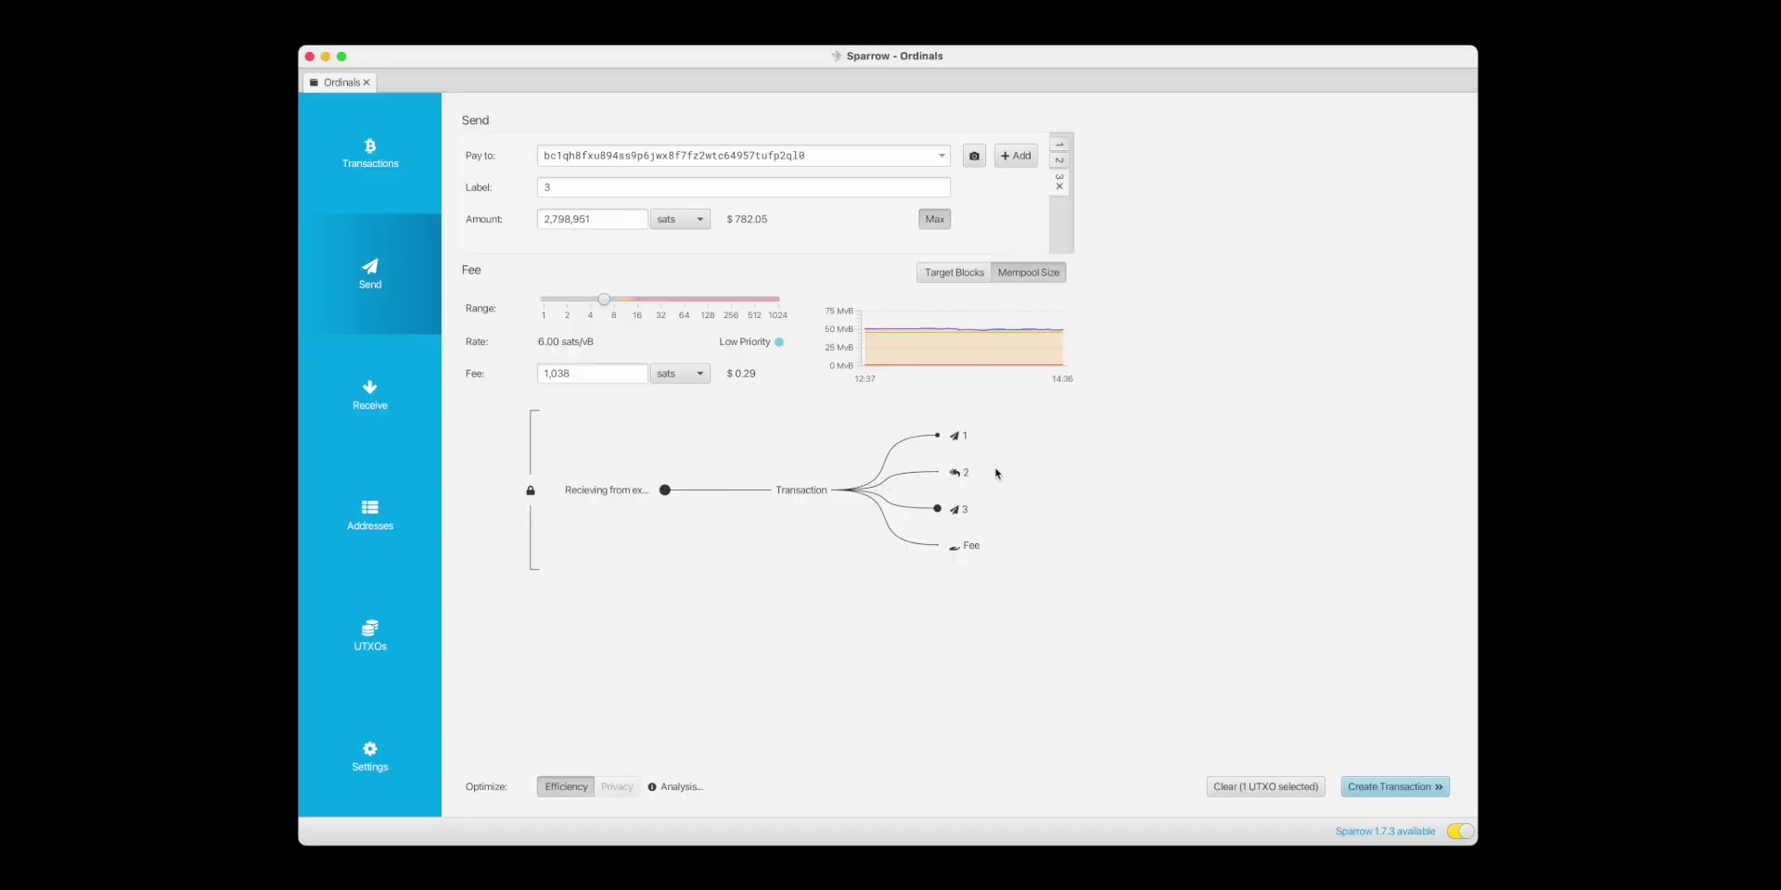
{"action": "mouse_move", "coordinate": [956, 474]}
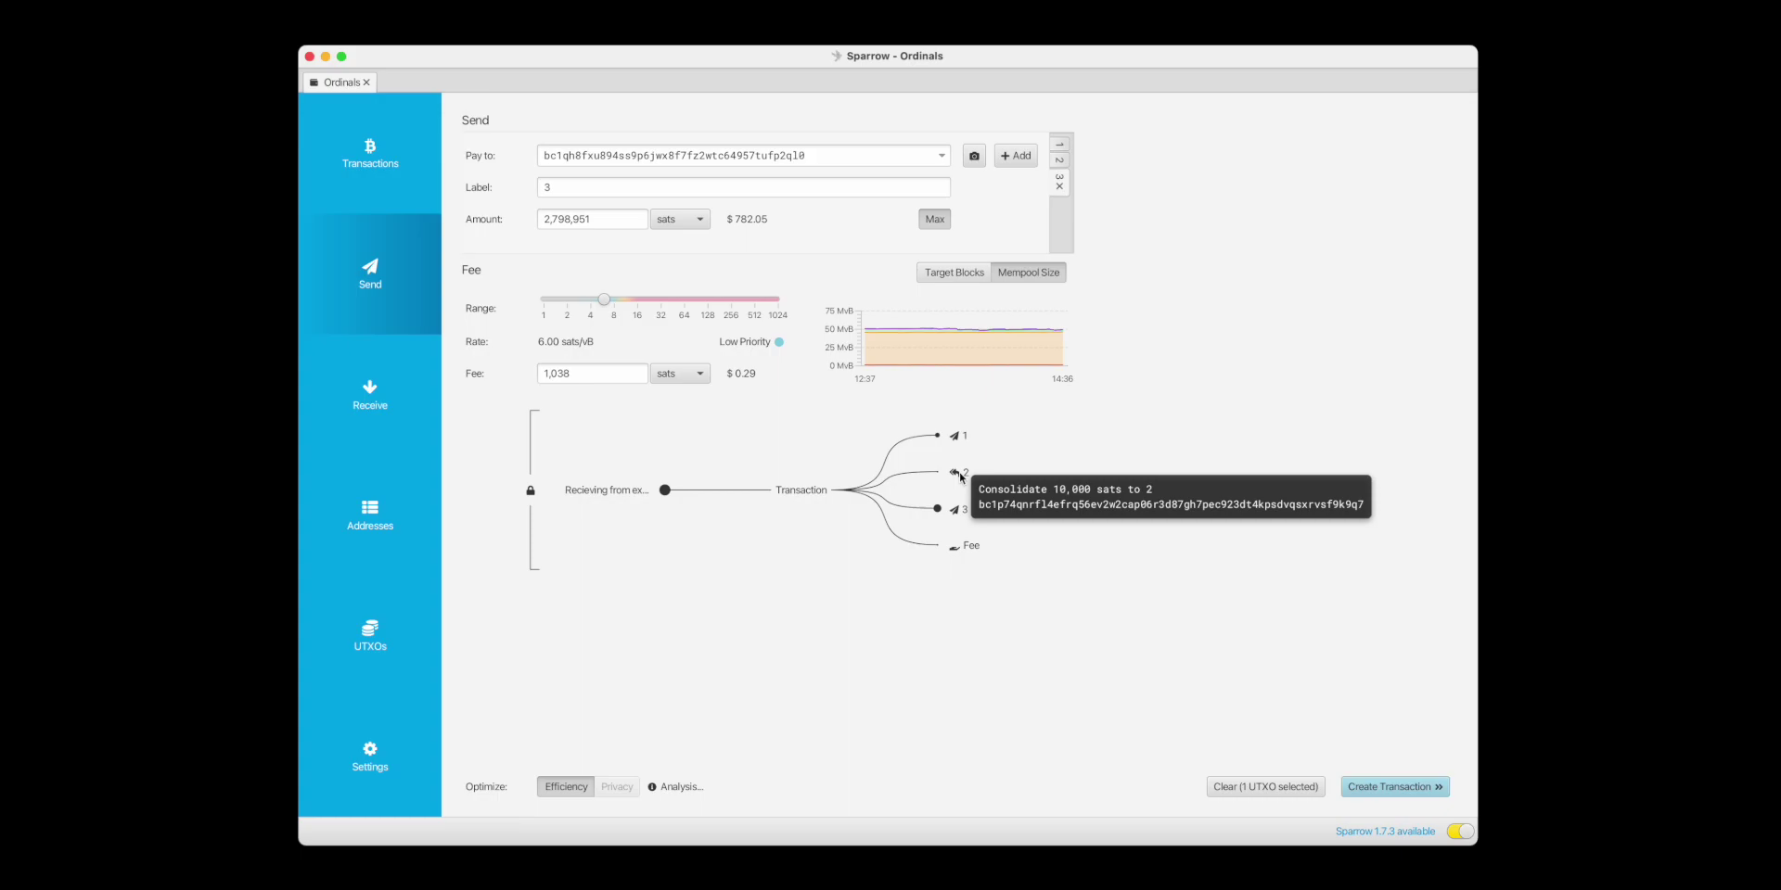
{"action": "mouse_move", "coordinate": [960, 513]}
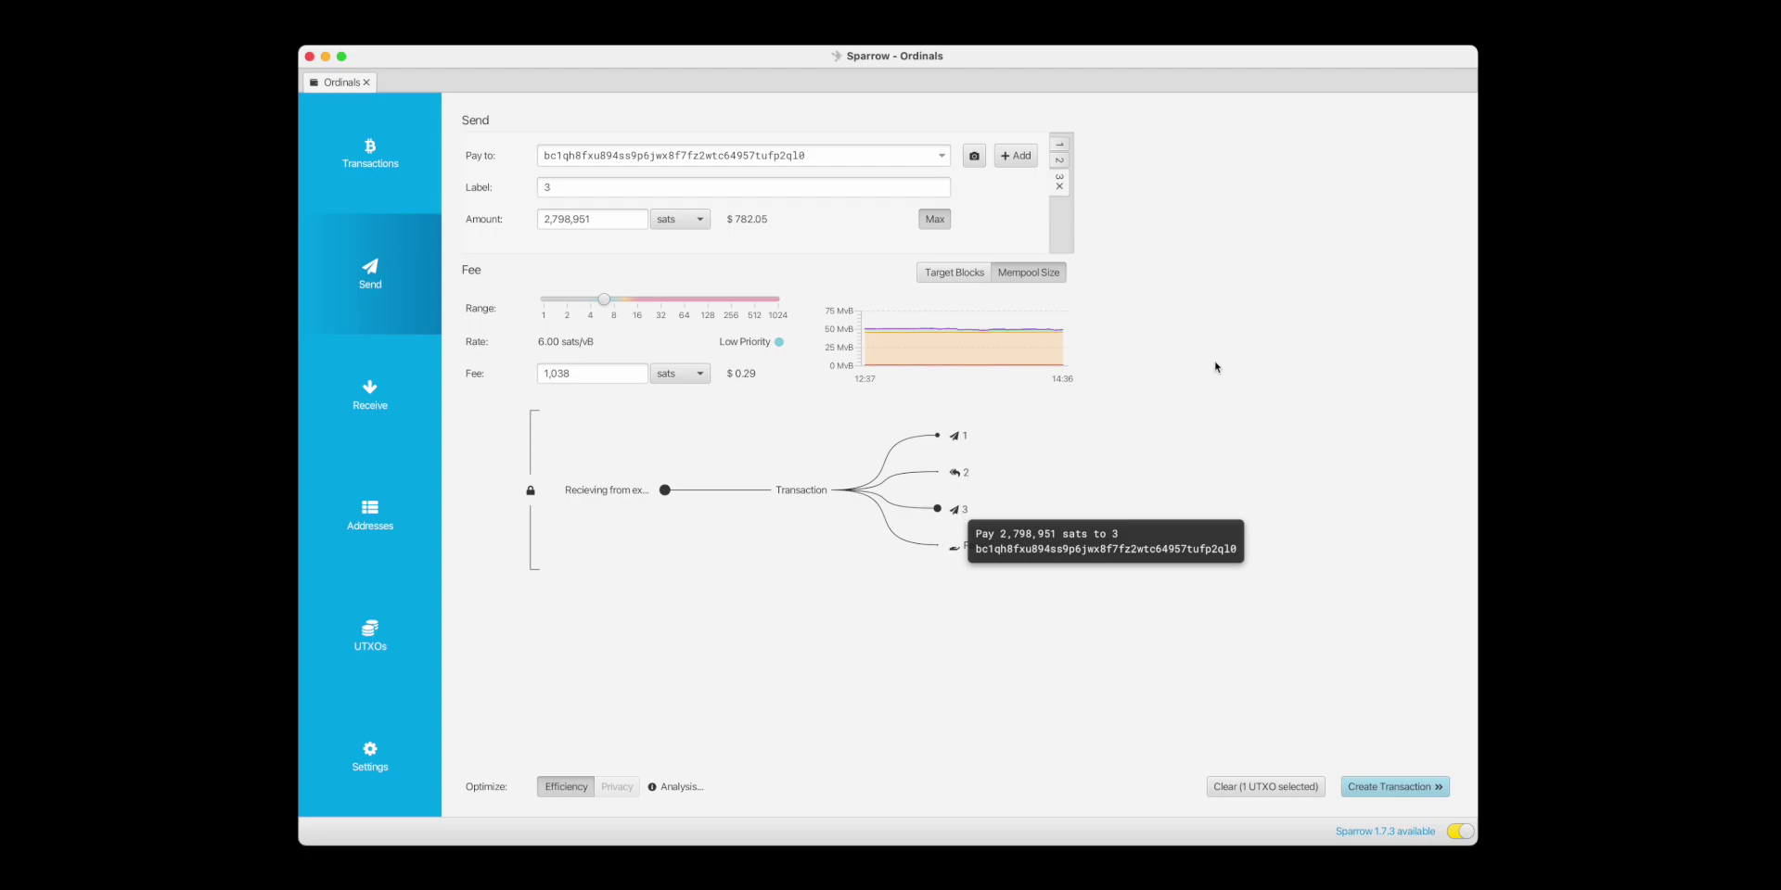
Recreate the transaction repeatedly until its outputs appear in order 1, 2, 3.
{"action": "left_click", "coordinate": [1368, 790]}
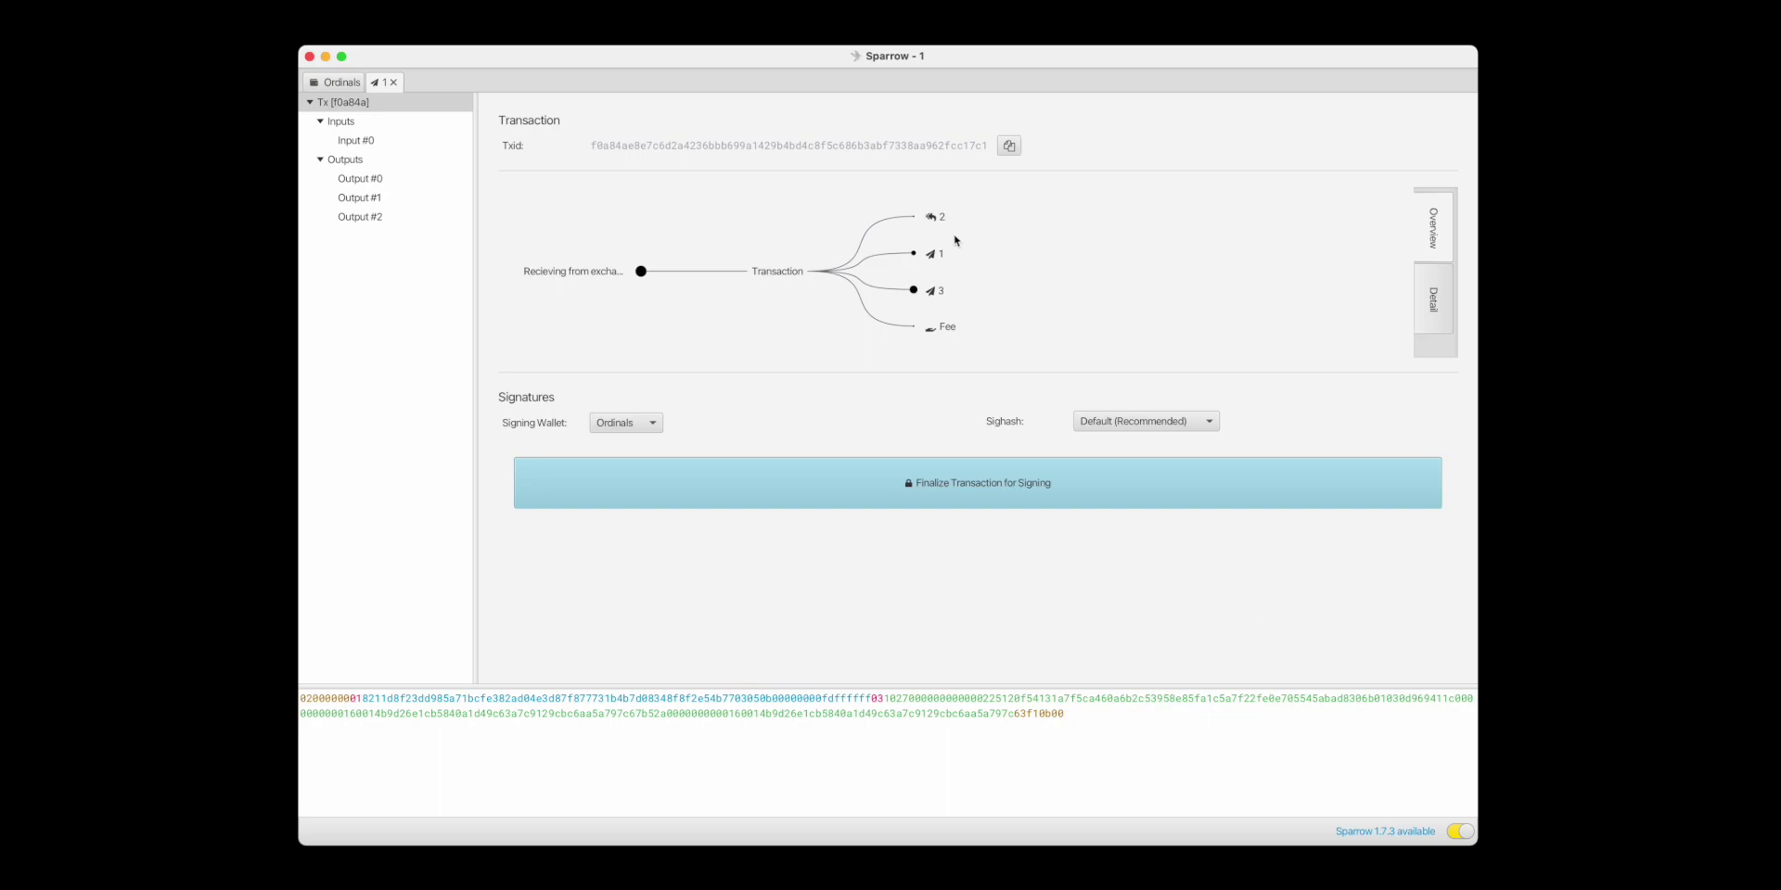
{"action": "left_click", "coordinate": [393, 82]}
{"action": "left_click", "coordinate": [1411, 790]}
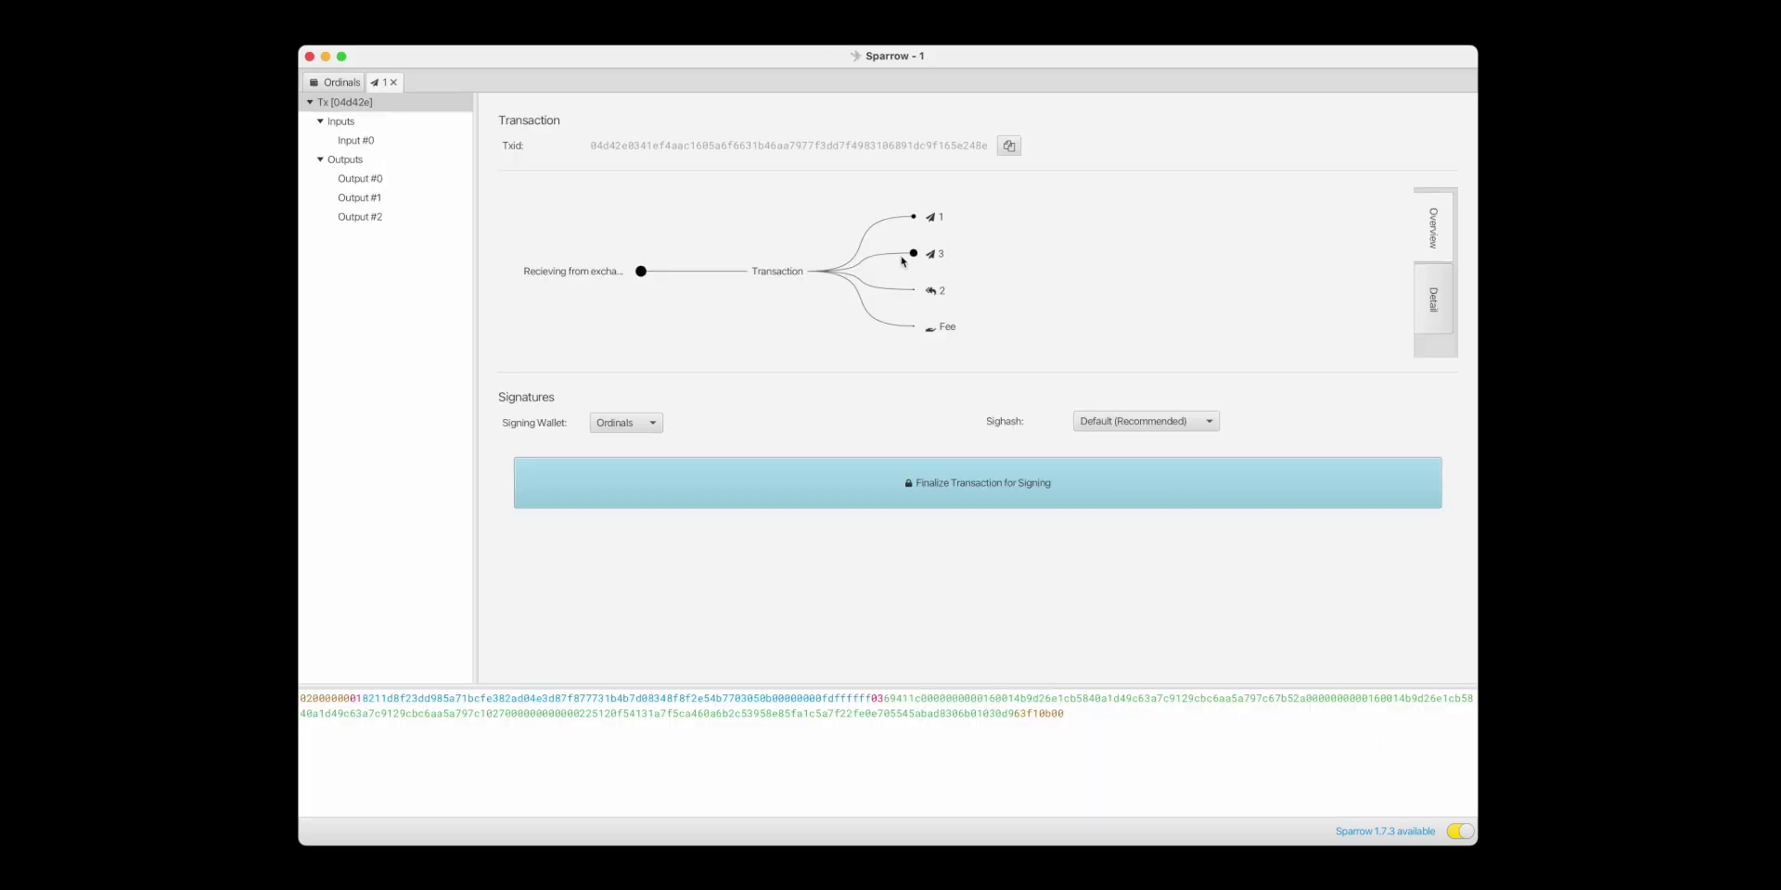
{"action": "left_click", "coordinate": [396, 81]}
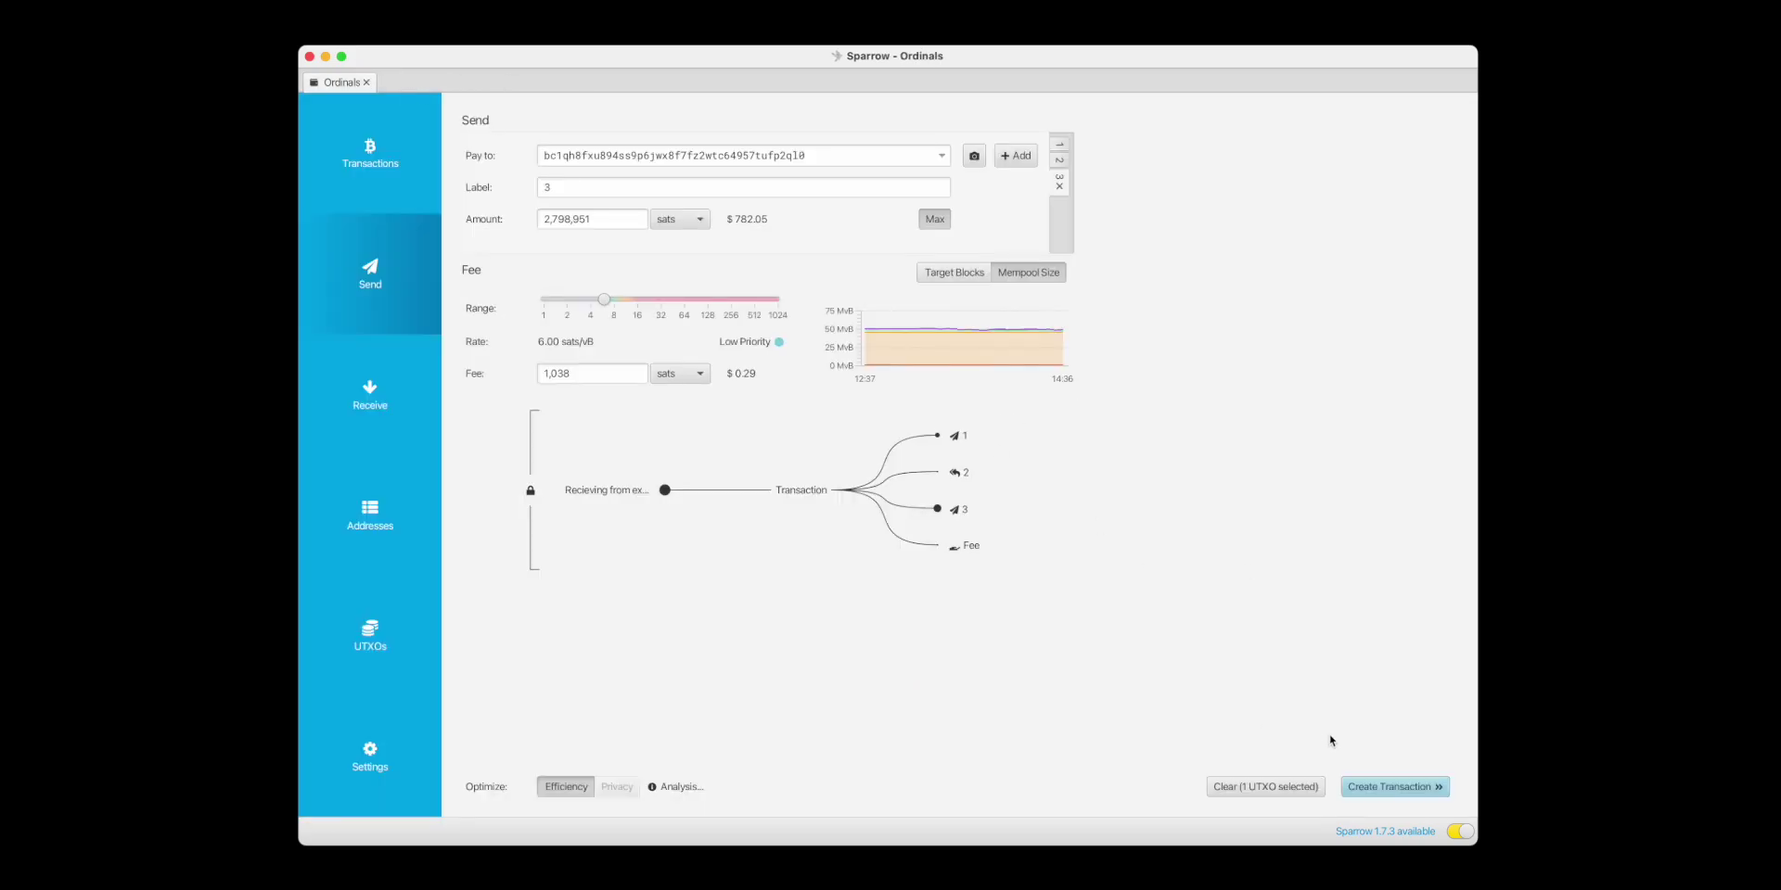
{"action": "left_click", "coordinate": [1392, 788]}
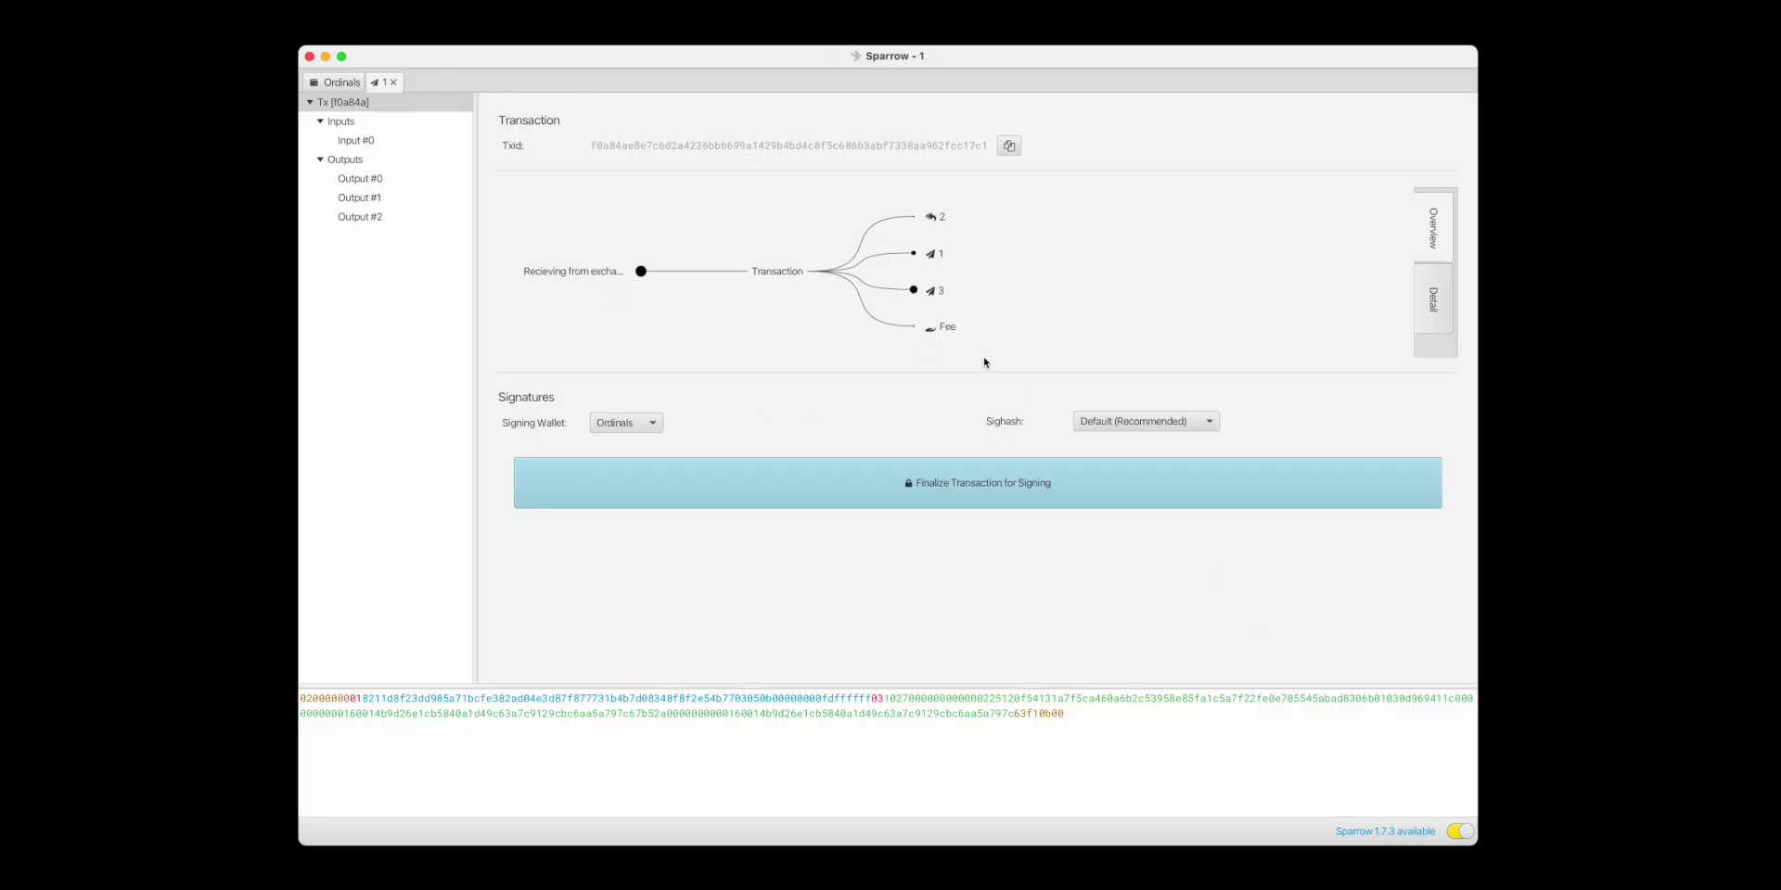
{"action": "left_click", "coordinate": [394, 83]}
{"action": "left_click", "coordinate": [1406, 788]}
{"action": "left_click", "coordinate": [394, 83]}
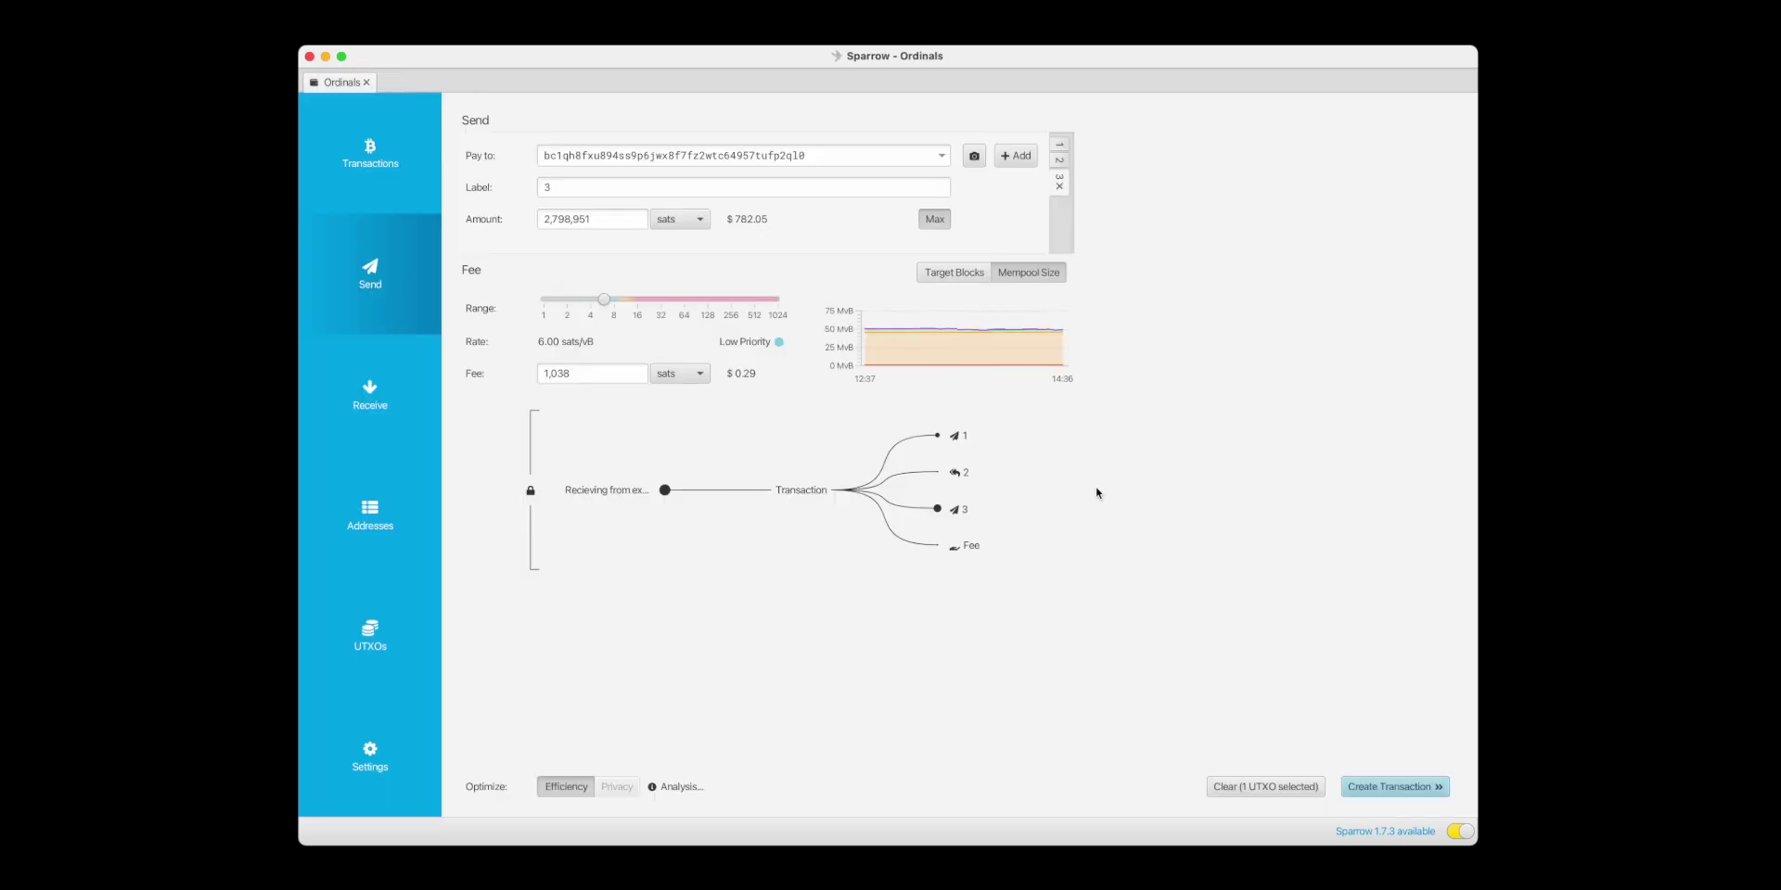
{"action": "left_click", "coordinate": [1401, 787]}
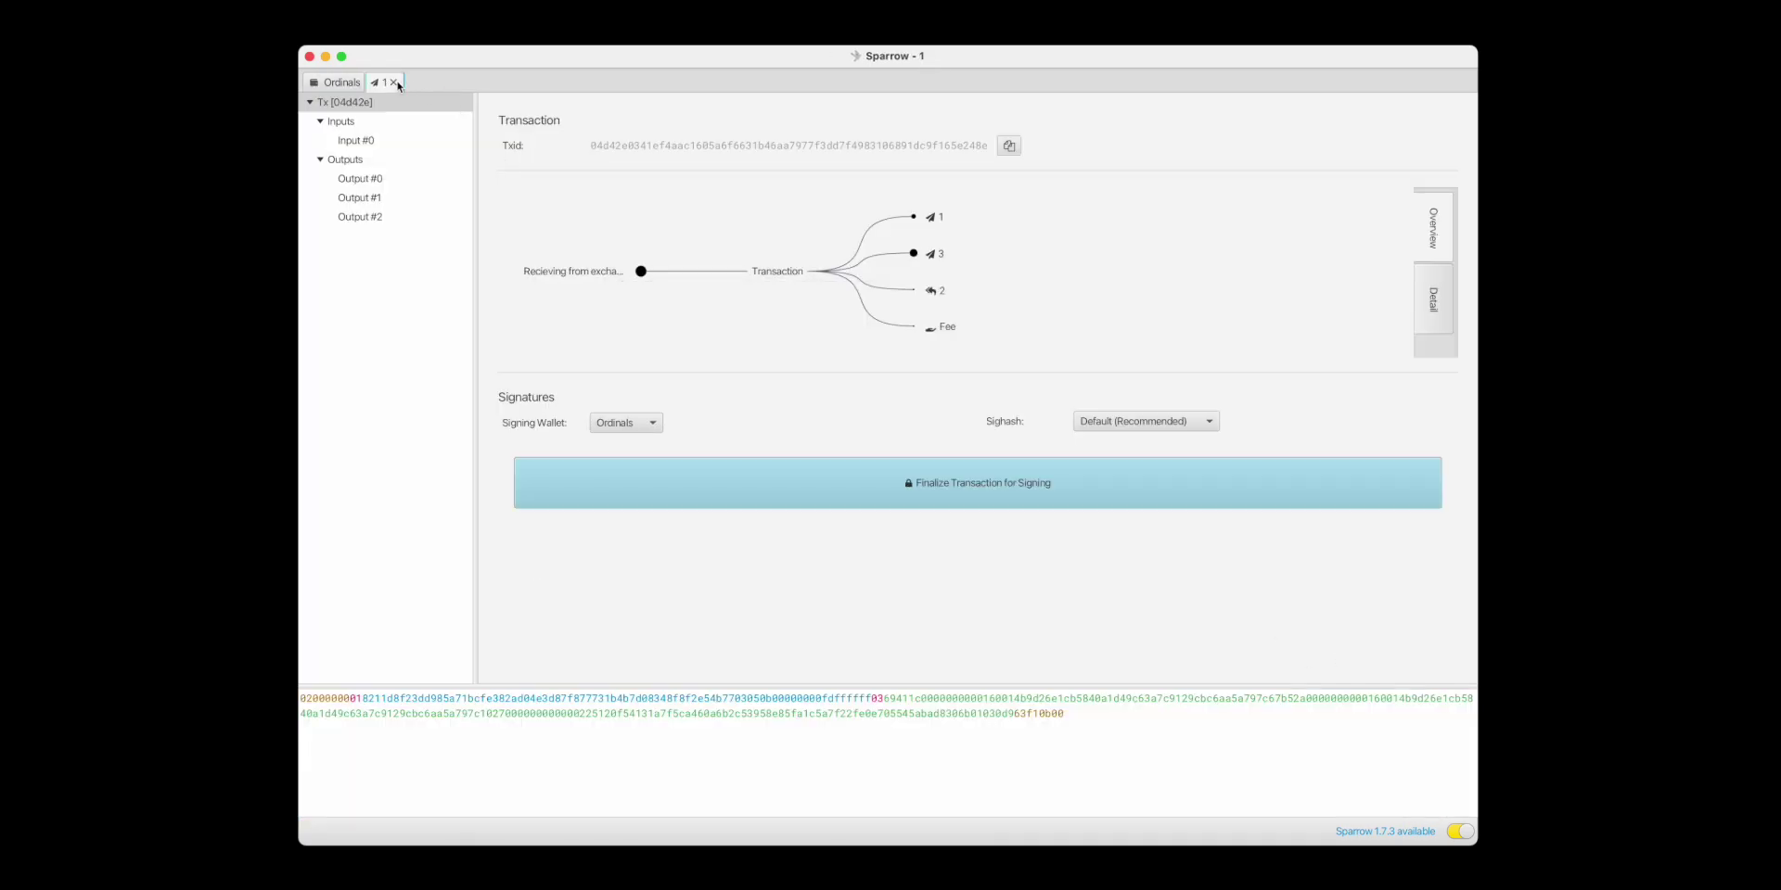
{"action": "left_click", "coordinate": [394, 83]}
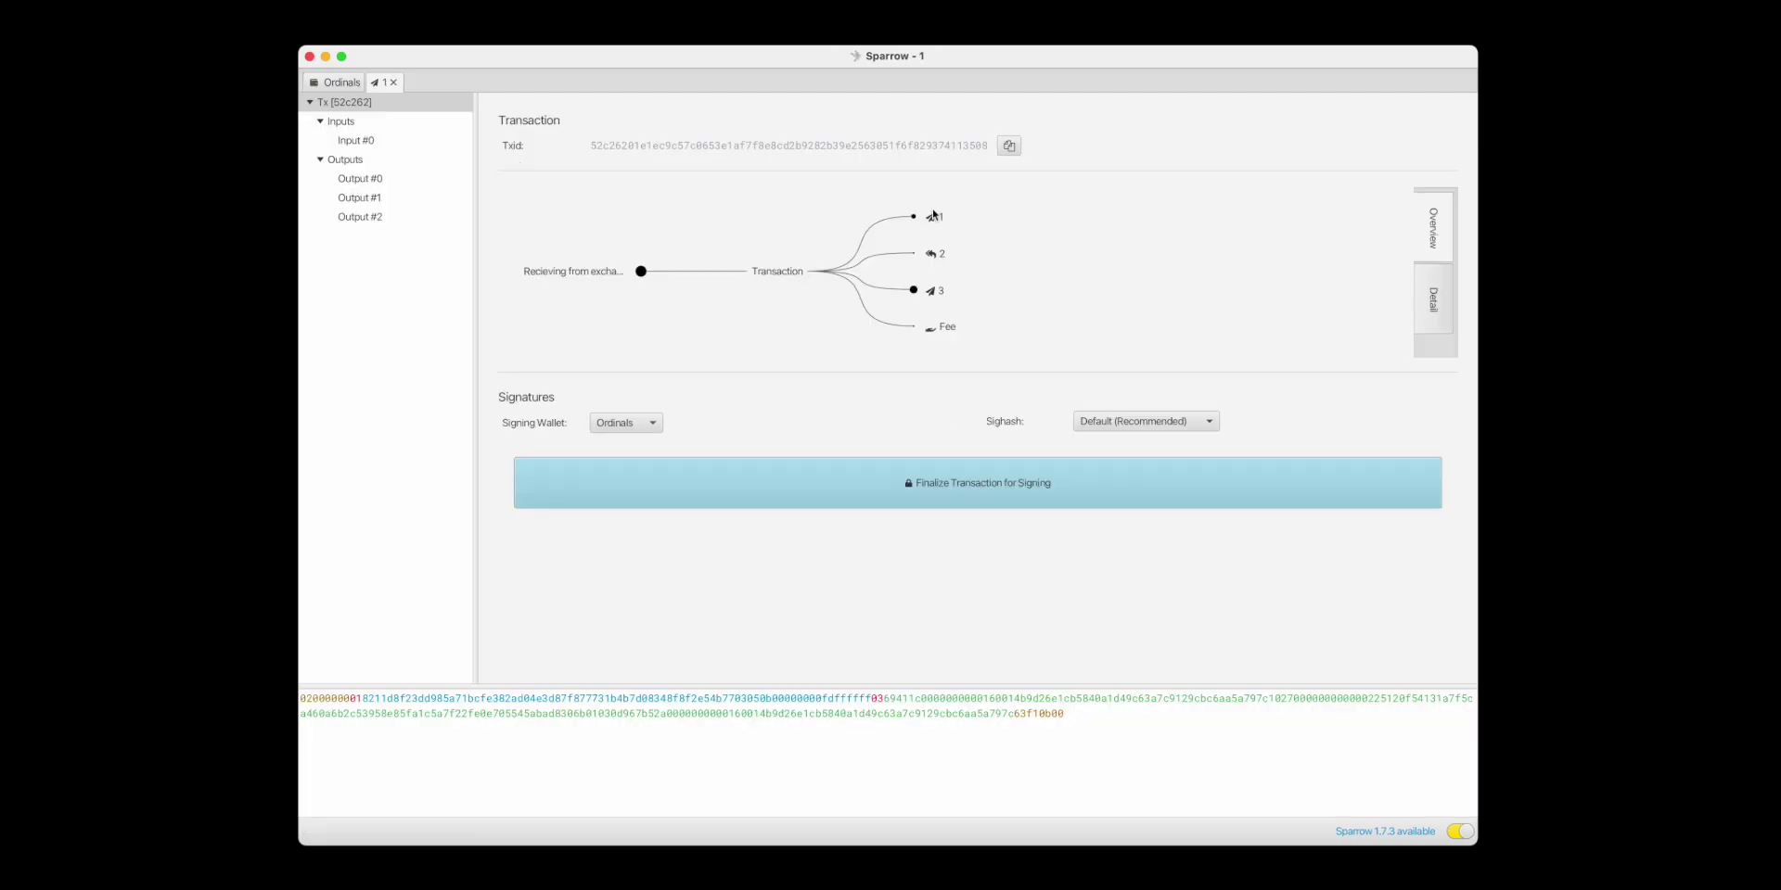
Check each output's amount, confirming the 10,000-sat output sits in the middle.
{"action": "mouse_move", "coordinate": [935, 220]}
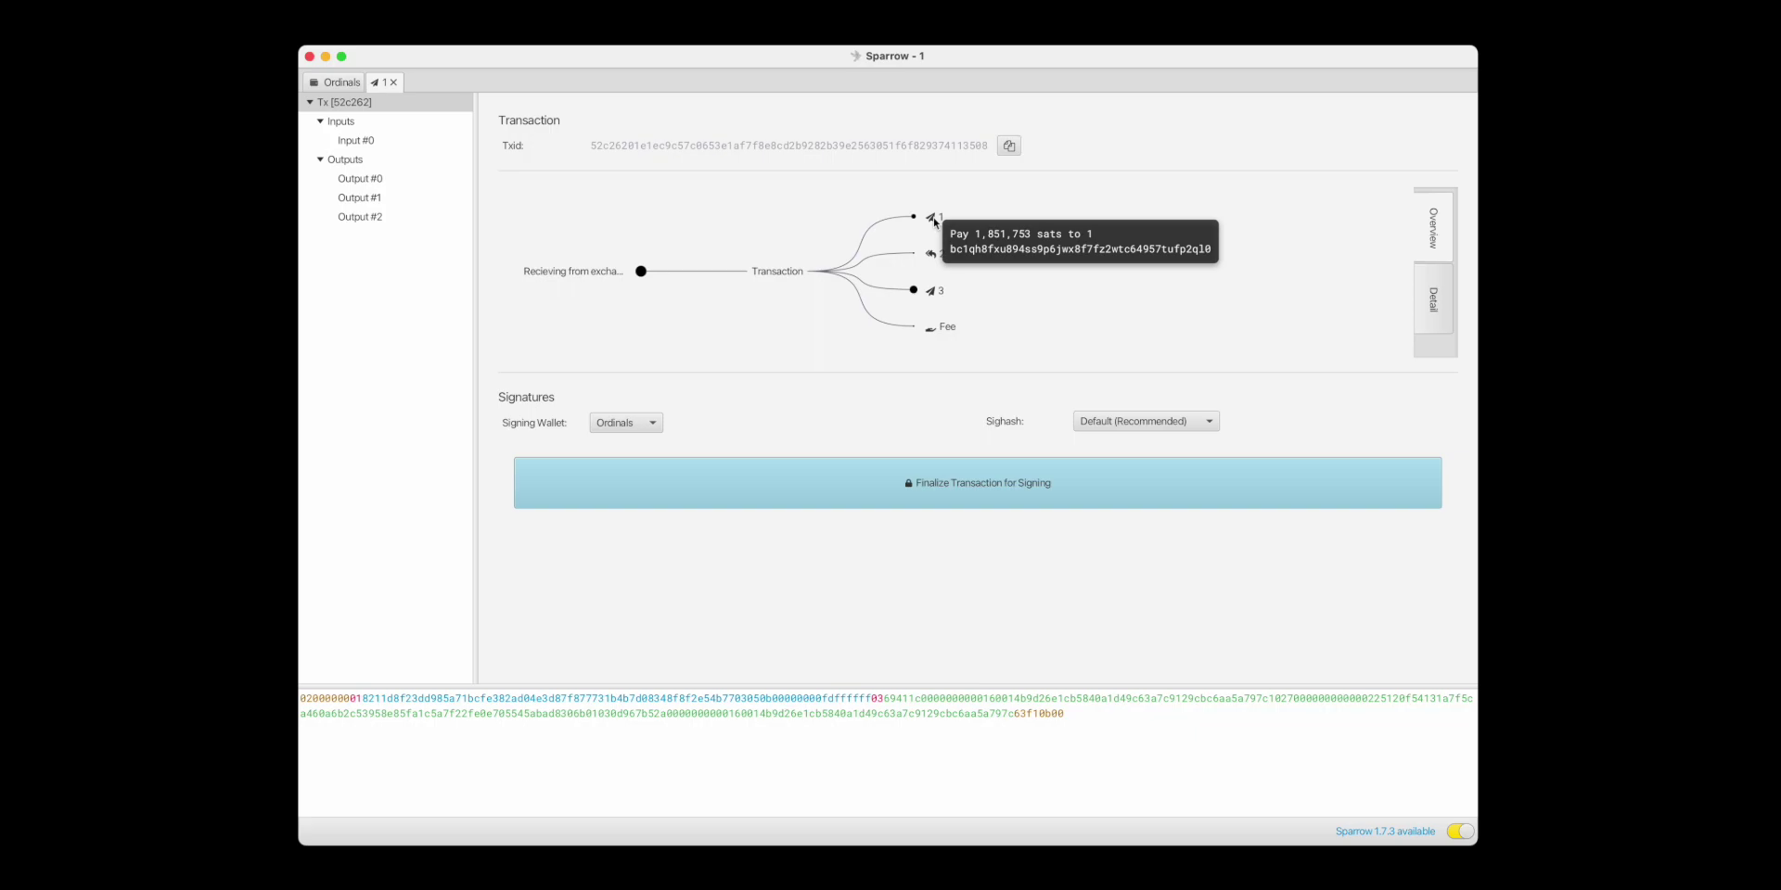
{"action": "mouse_move", "coordinate": [934, 260]}
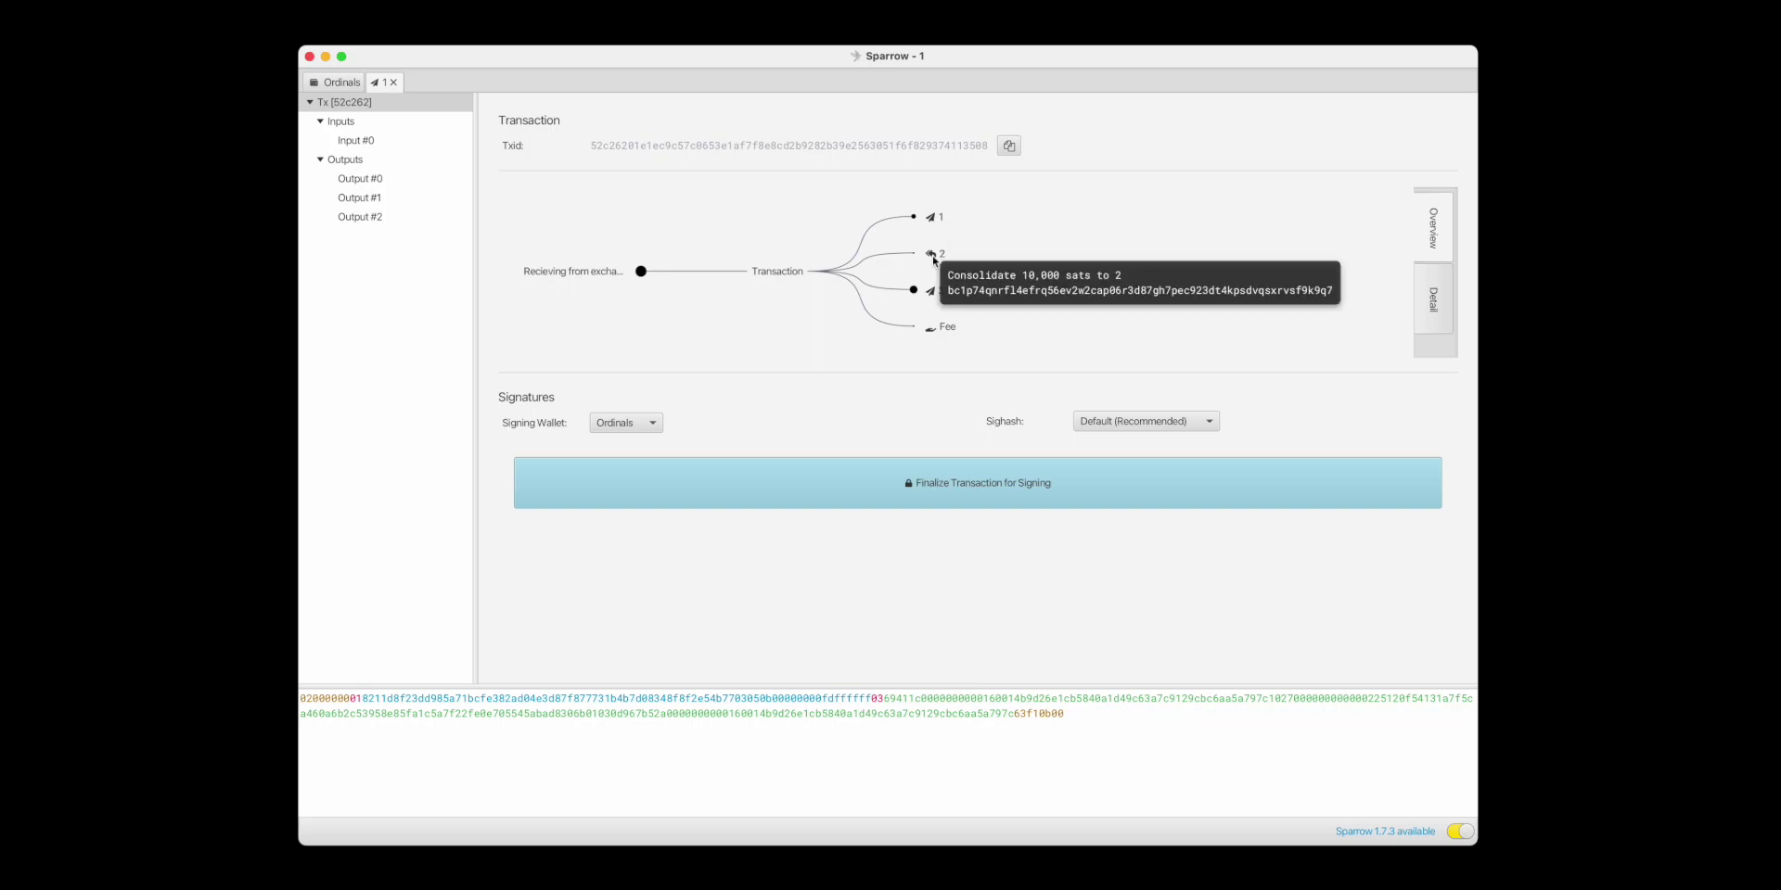
{"action": "mouse_move", "coordinate": [934, 299]}
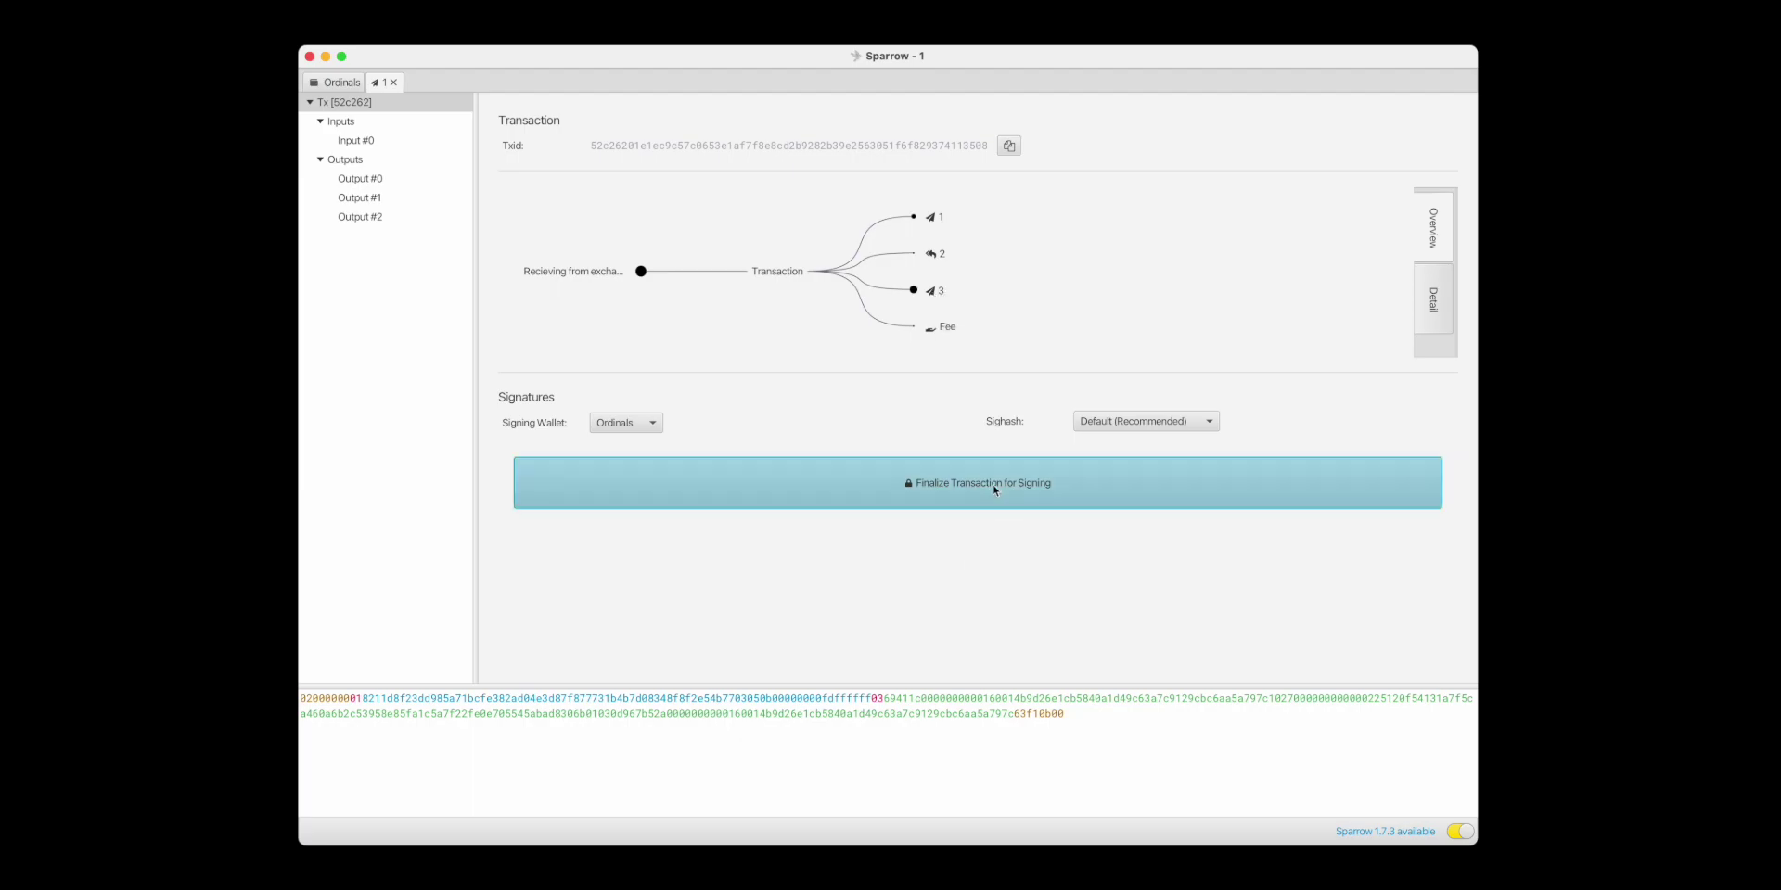
Finalize the transaction, sign it by unlocking with the wallet password, and broadcast it.
{"action": "left_click", "coordinate": [994, 487]}
{"action": "left_click", "coordinate": [1371, 492]}
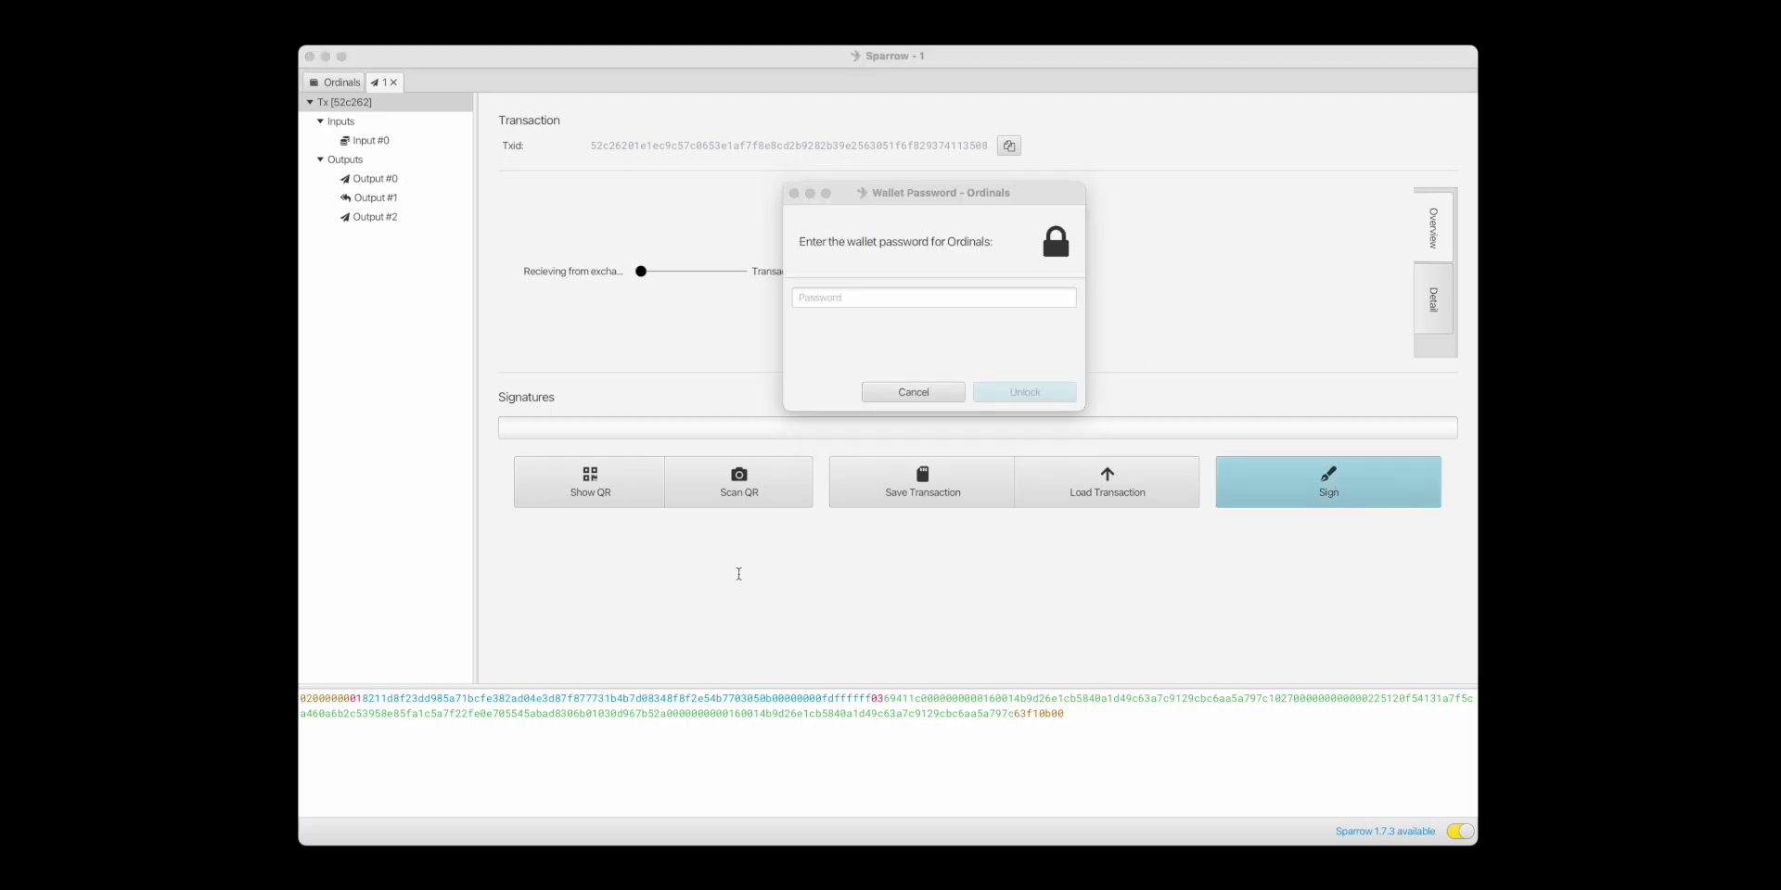
{"action": "left_click", "coordinate": [934, 297]}
{"action": "key", "text": "super+v"}
{"action": "left_click", "coordinate": [1025, 391]}
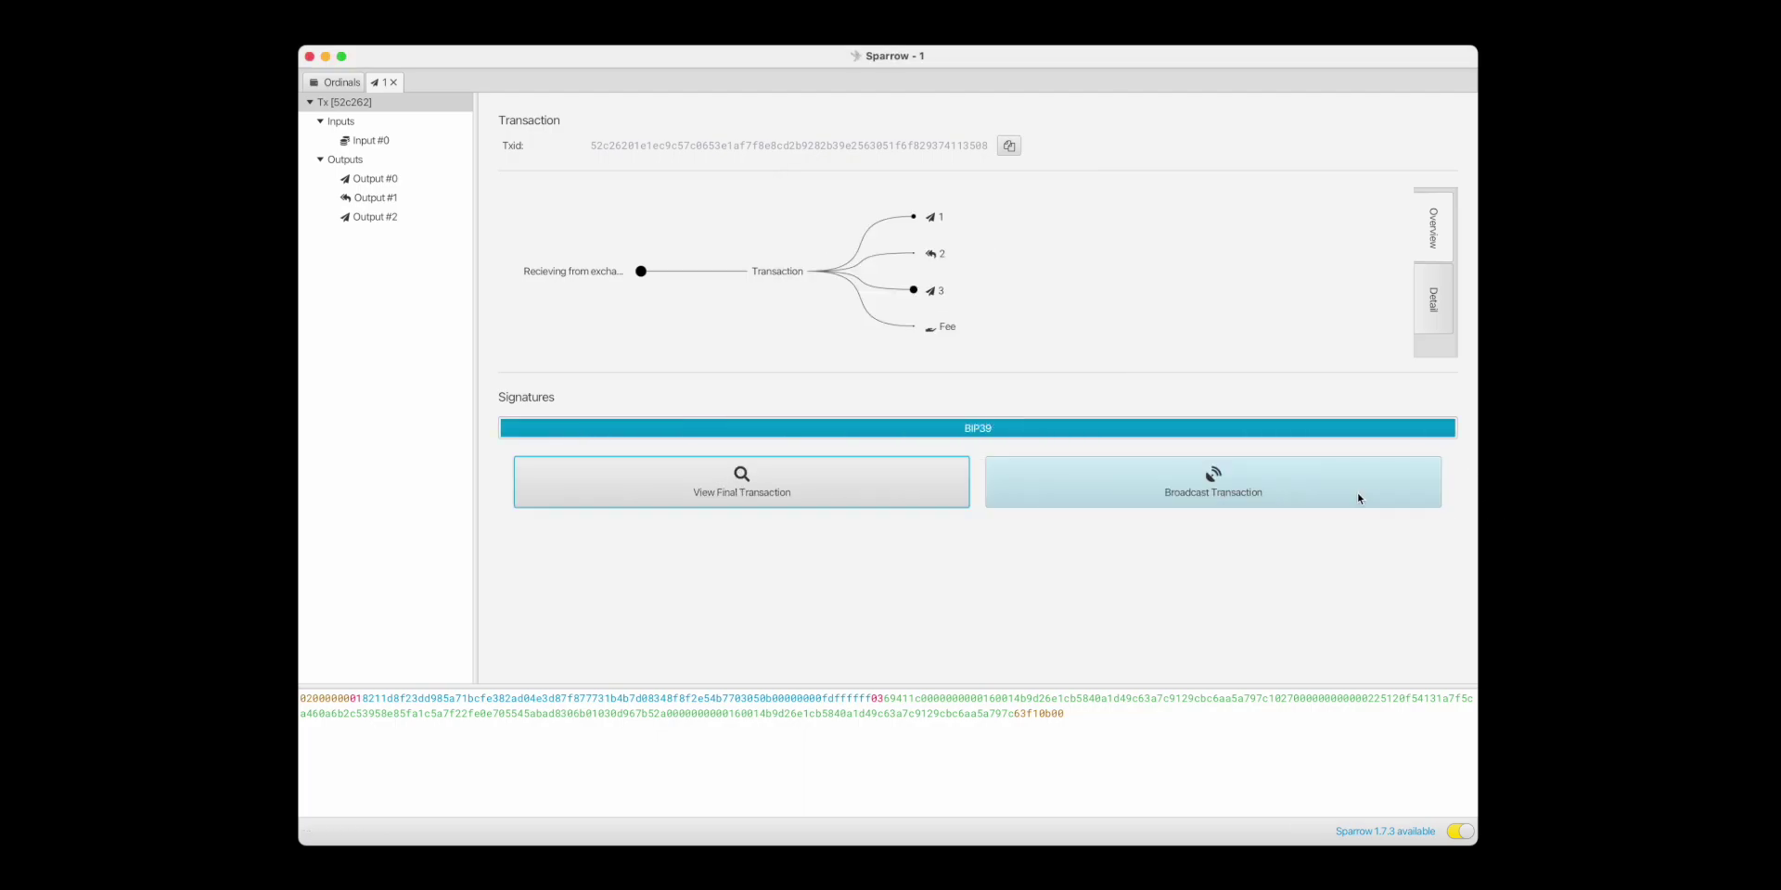
{"action": "left_click", "coordinate": [1358, 498]}
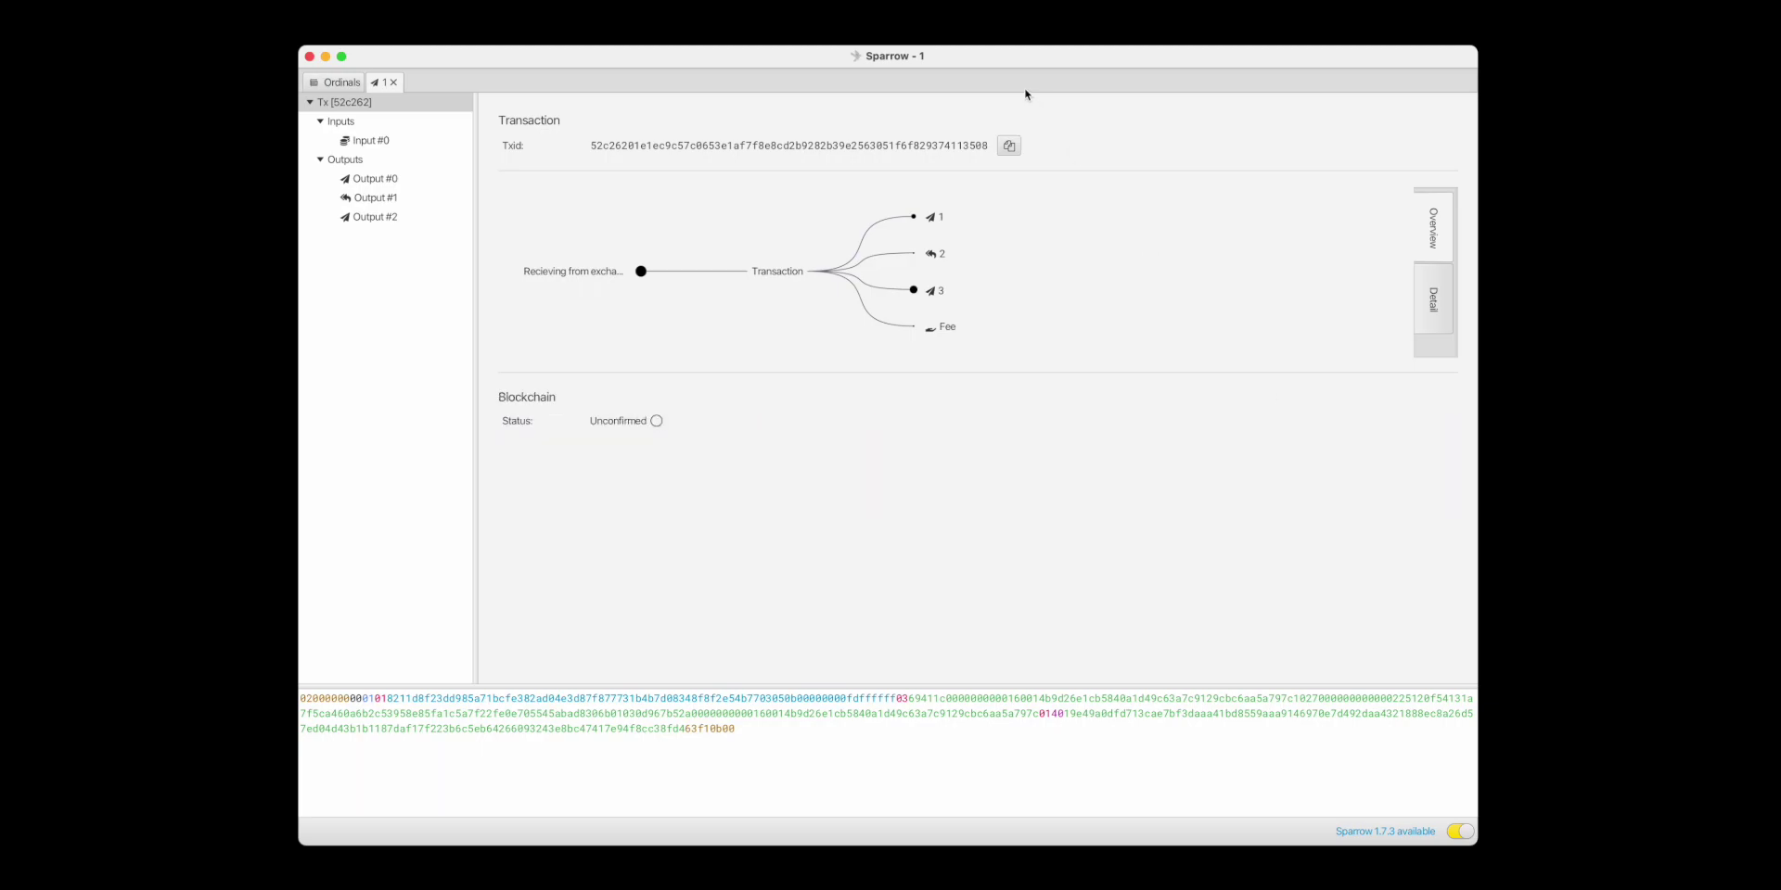
Search the new transaction's Txid on ordinals.com and open its 10,000-sat second output.
{"action": "left_click", "coordinate": [1009, 146]}
{"action": "key", "text": "super+Tab"}
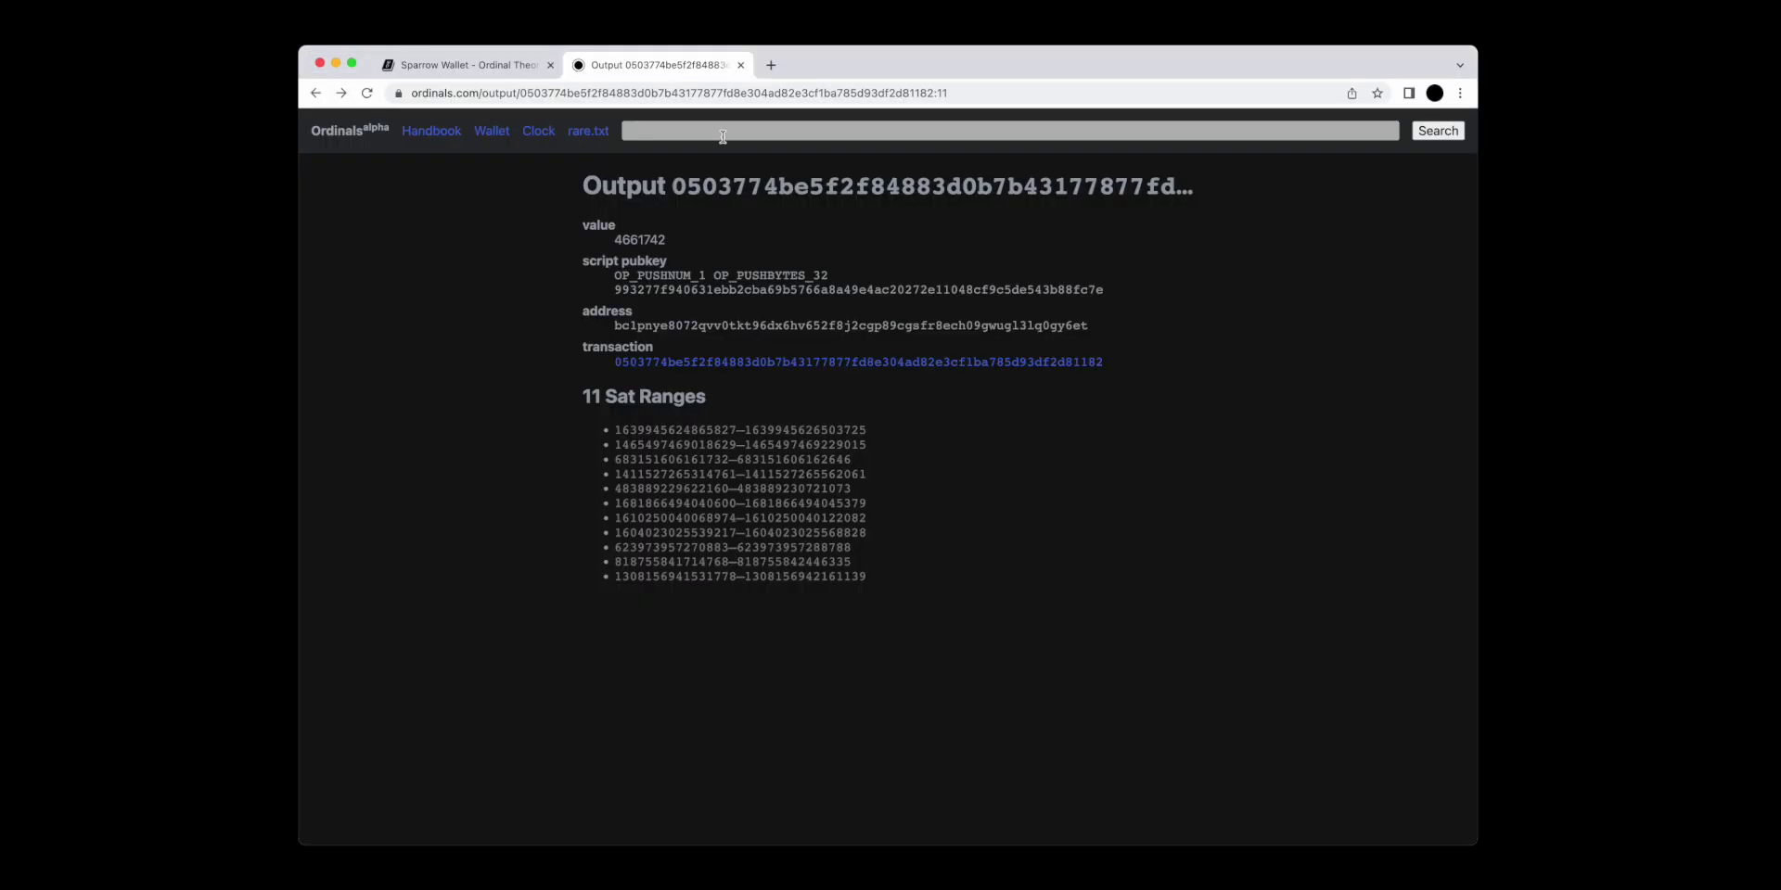
{"action": "left_click", "coordinate": [717, 130]}
{"action": "key", "text": "super+v"}
{"action": "key", "text": "Return"}
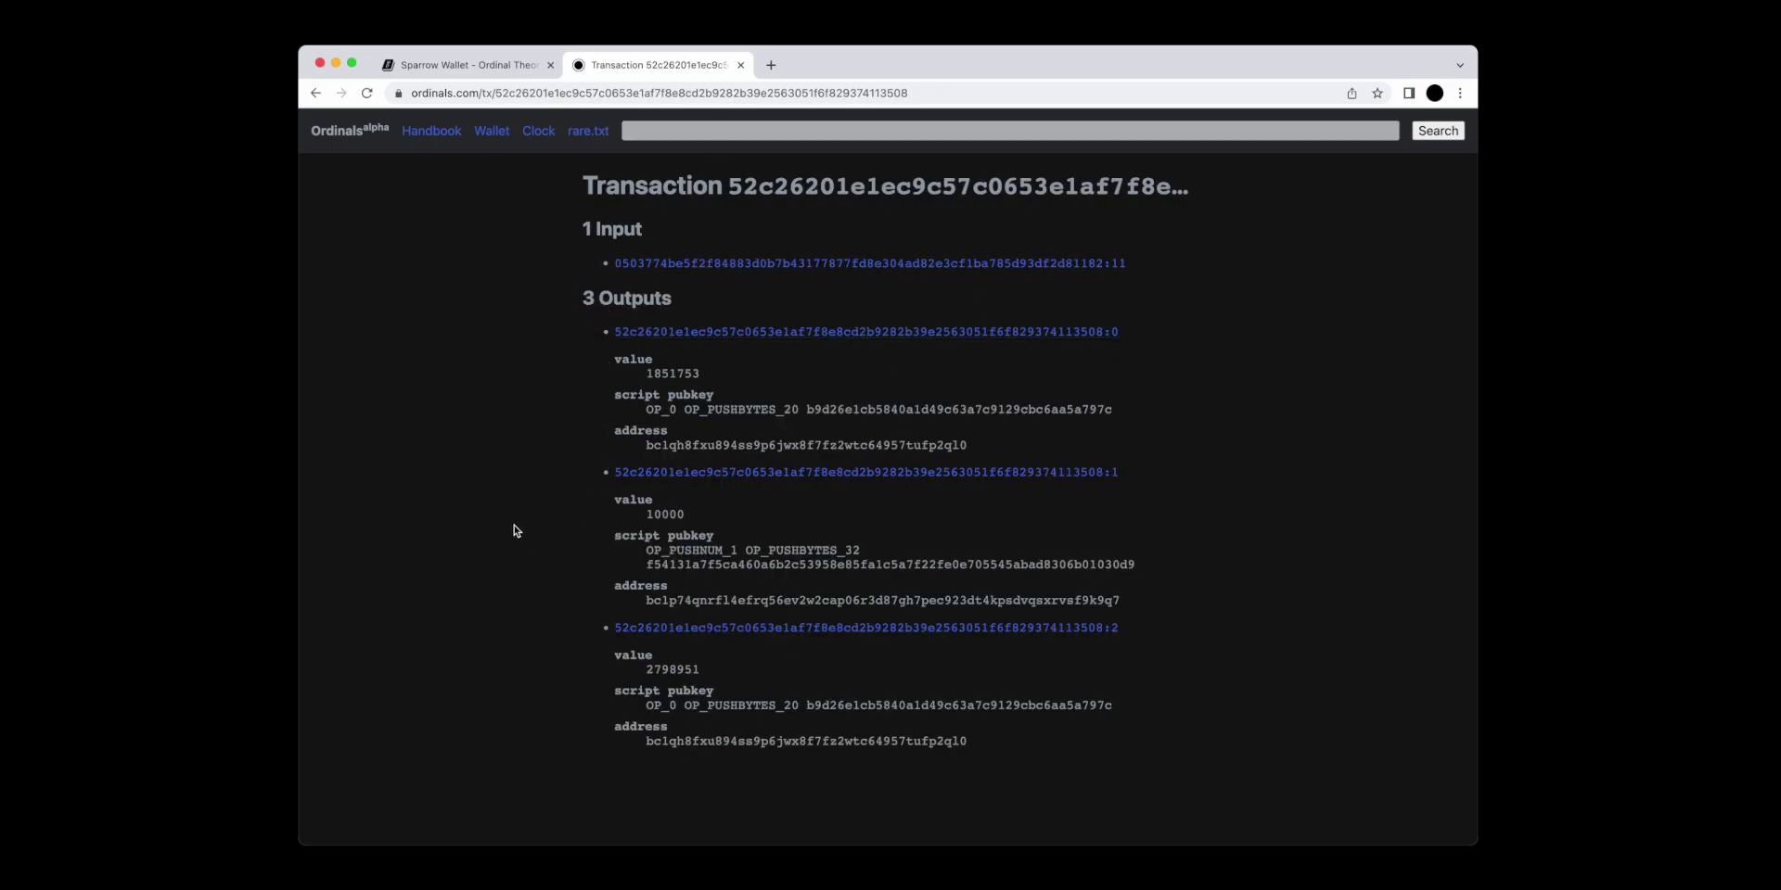
{"action": "left_click", "coordinate": [664, 475]}
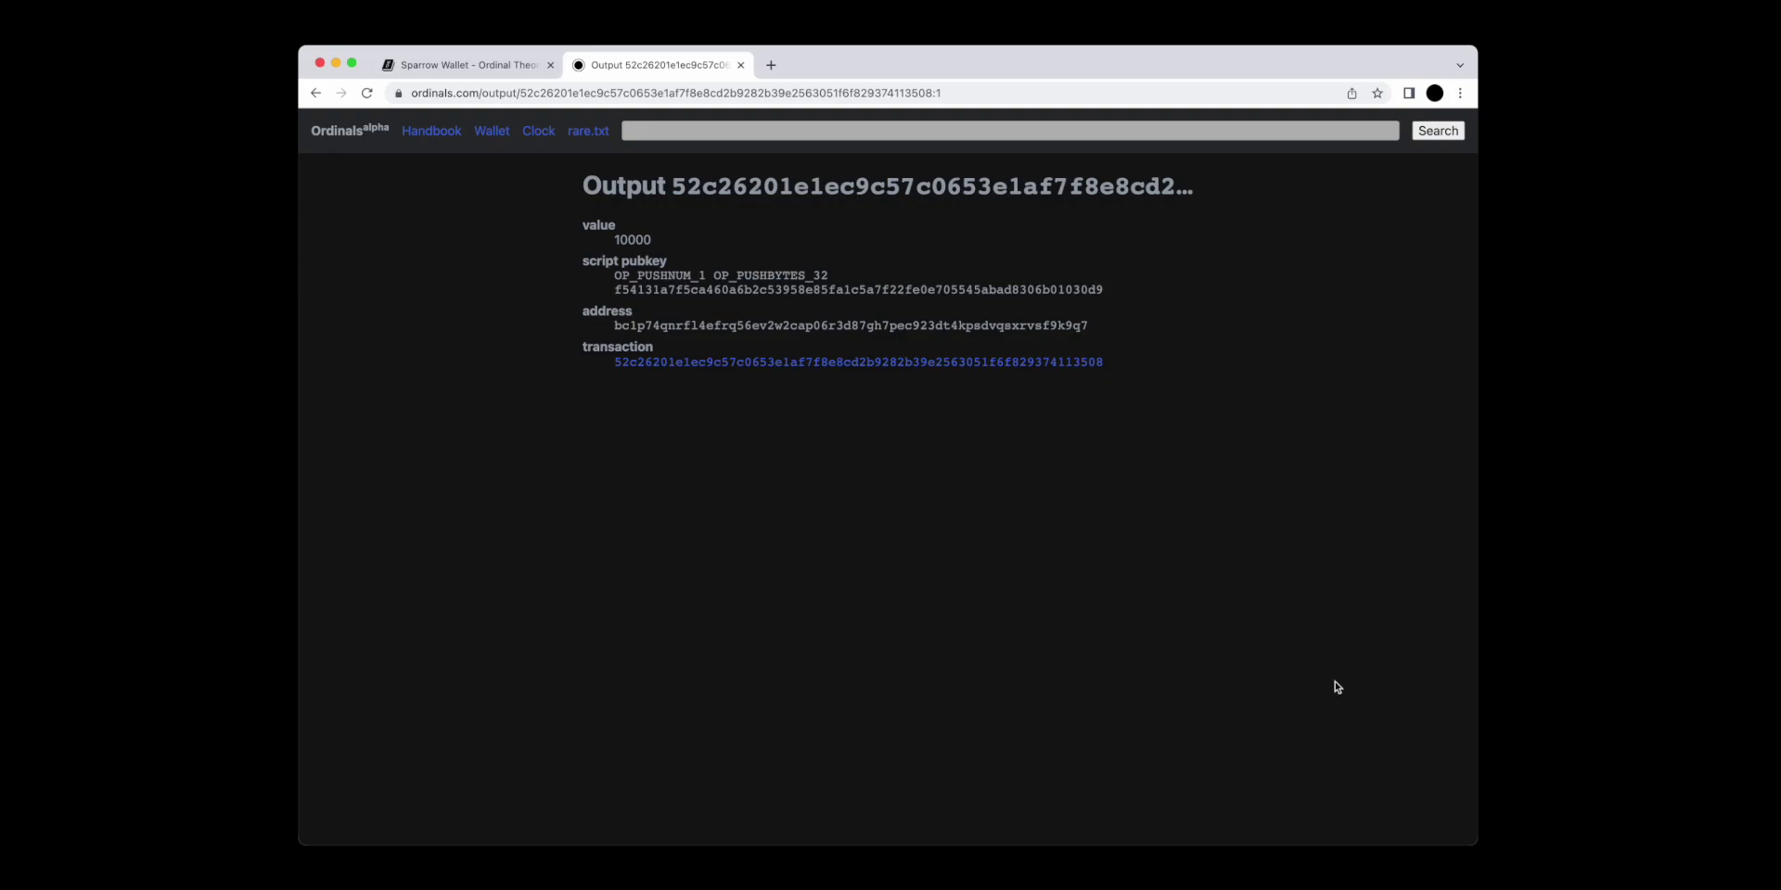
{"action": "key", "text": "super+r"}
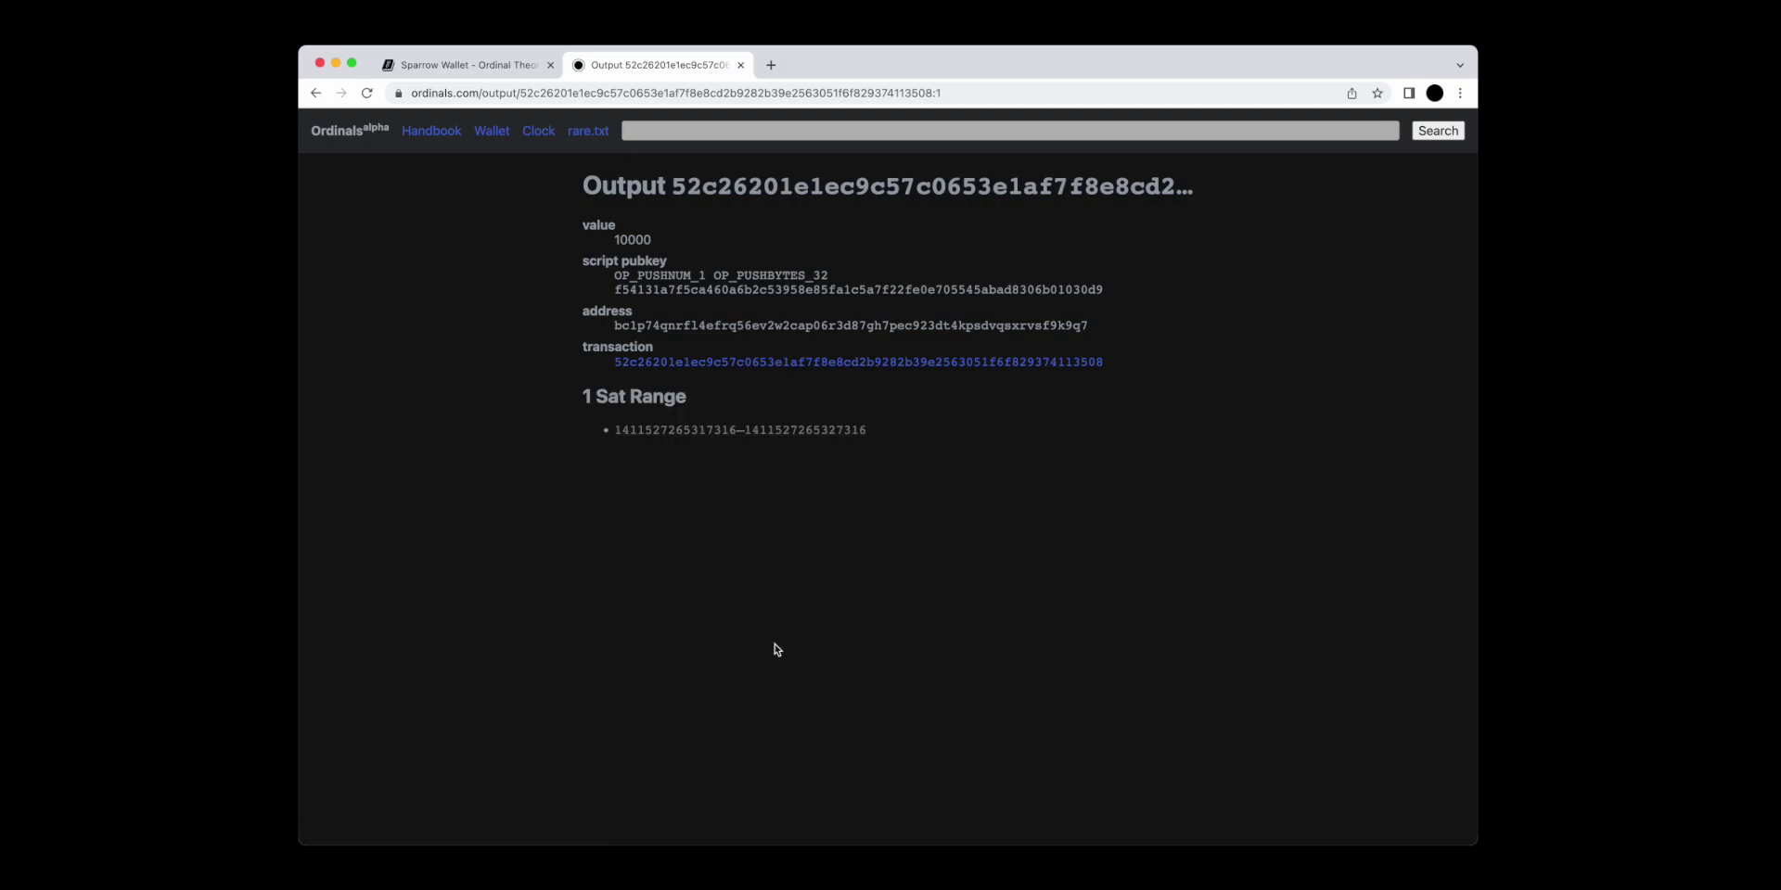
{"action": "key", "text": "super+Tab"}
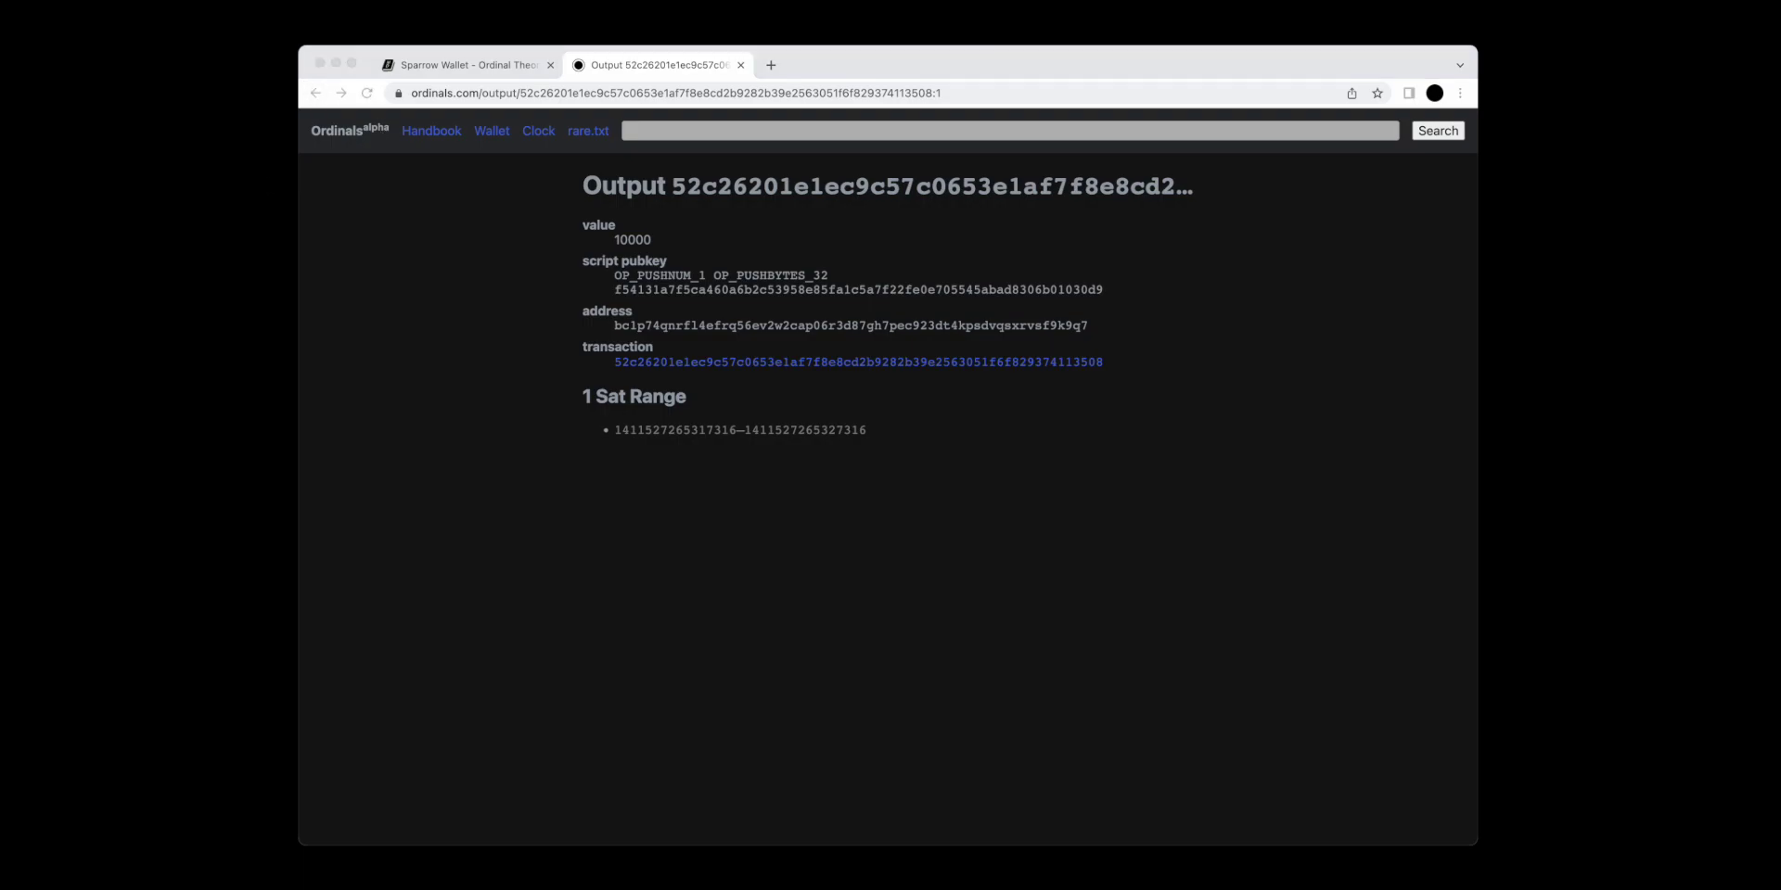
Load the transaction on mempool.space, inspect its three outputs in the Flow diagram, then return to Sparrow.
{"action": "key", "text": "super+t"}
{"action": "key", "text": "super+v"}
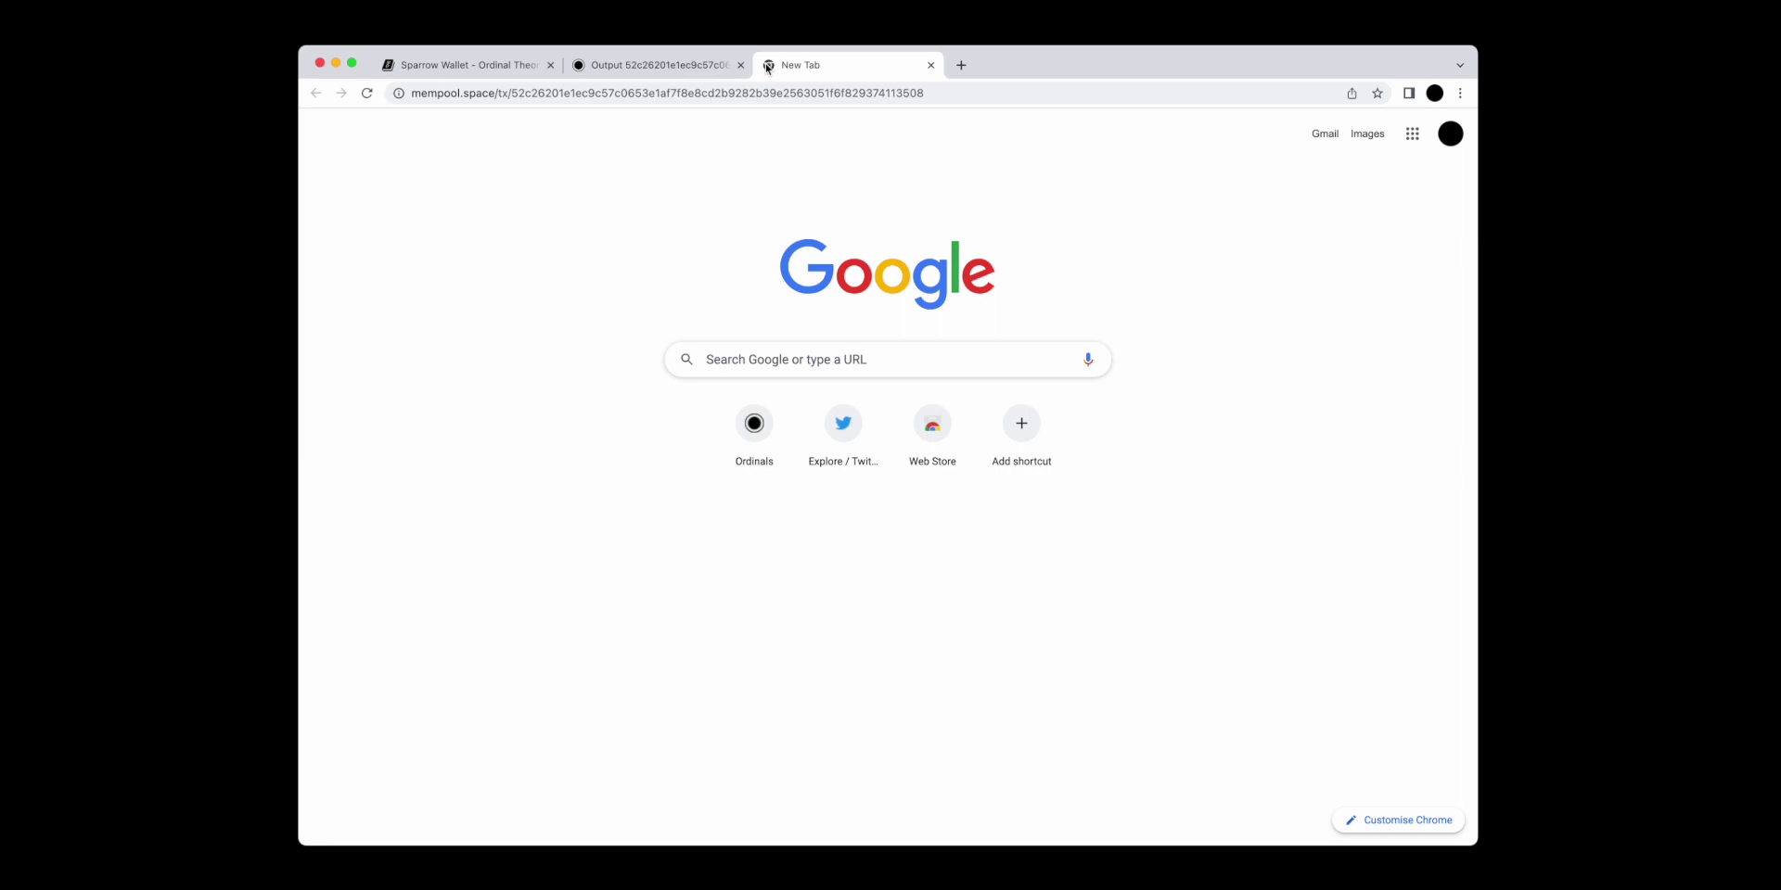
{"action": "key", "text": "Return"}
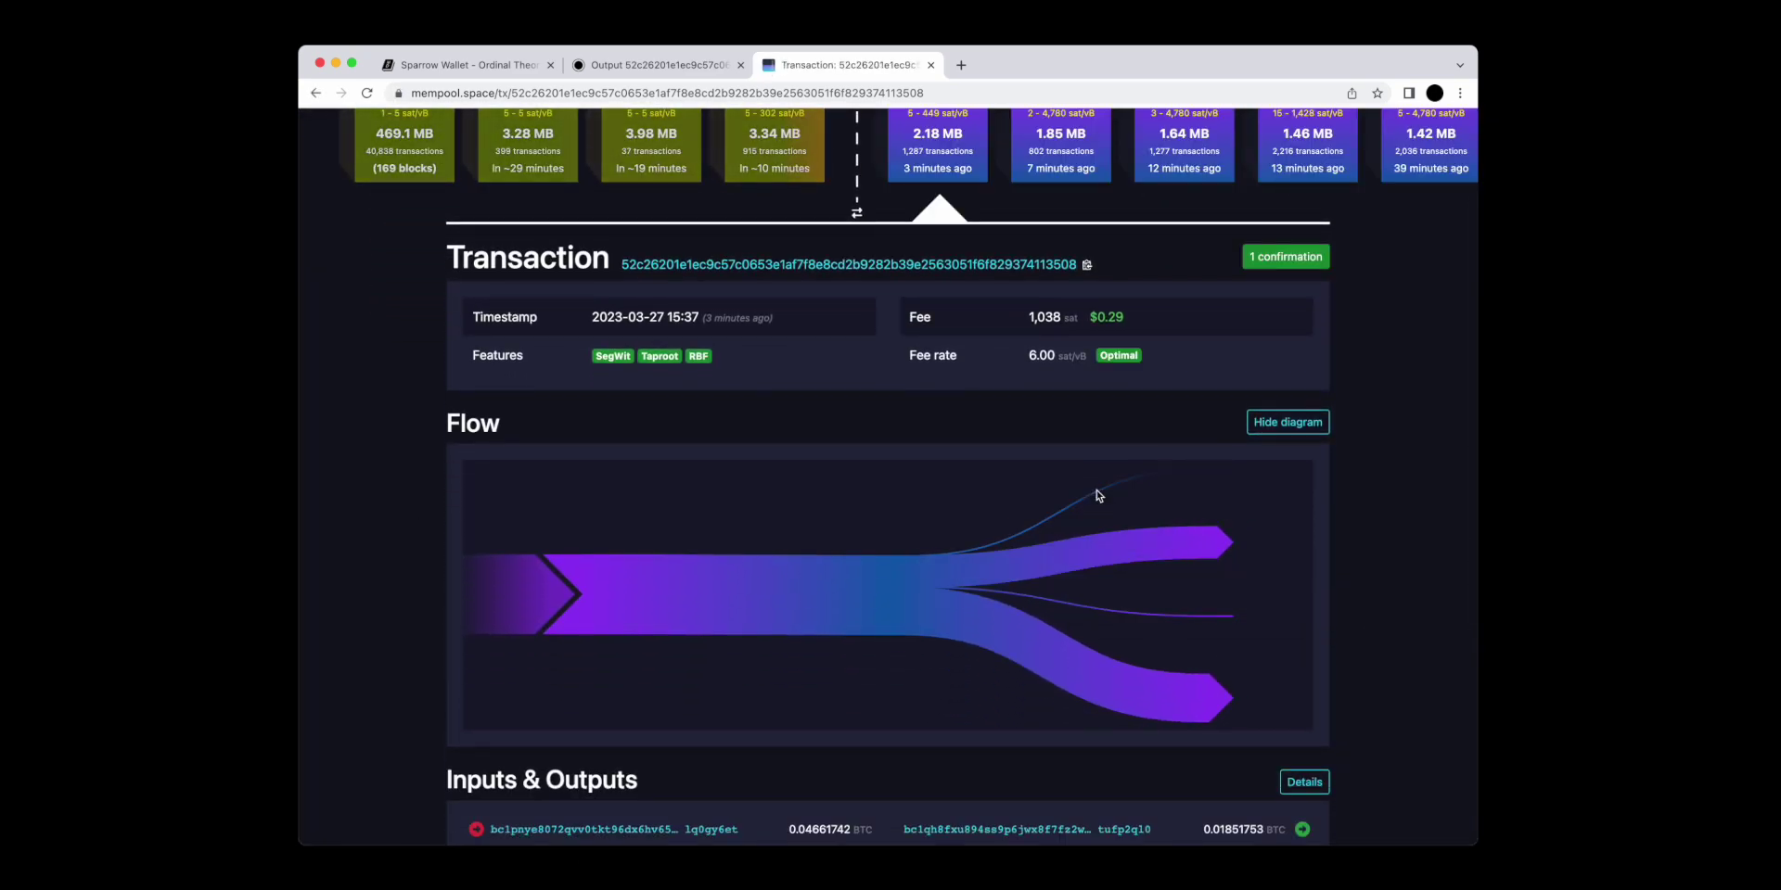
{"action": "mouse_move", "coordinate": [1131, 546]}
{"action": "mouse_move", "coordinate": [1159, 623]}
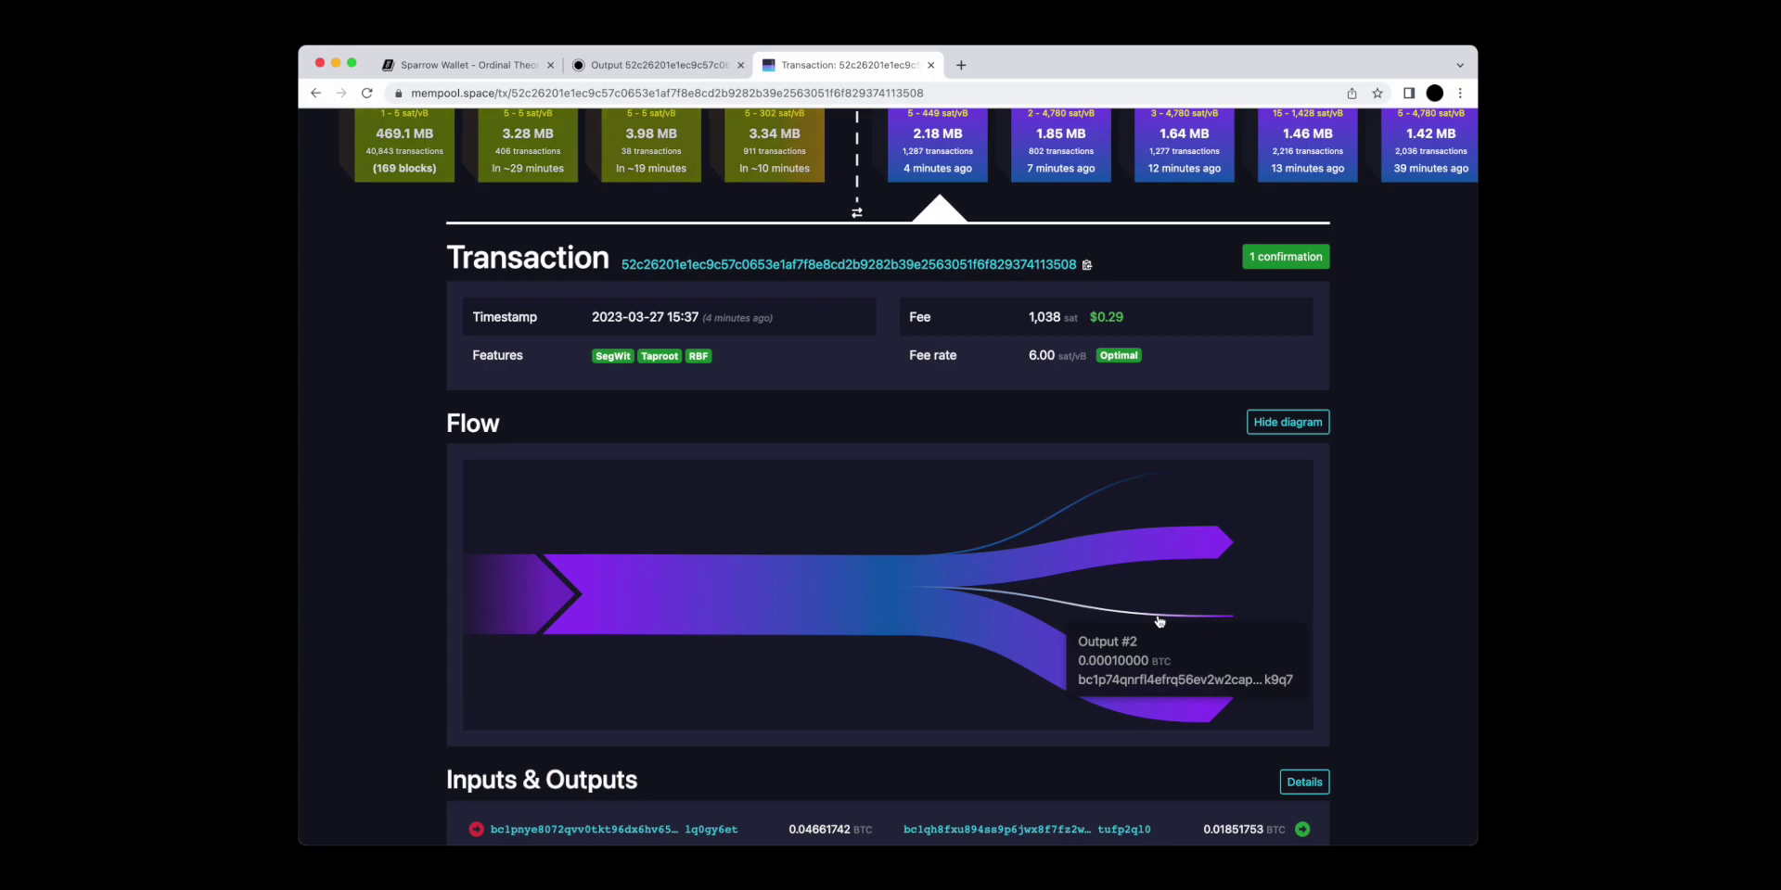
{"action": "mouse_move", "coordinate": [1139, 694]}
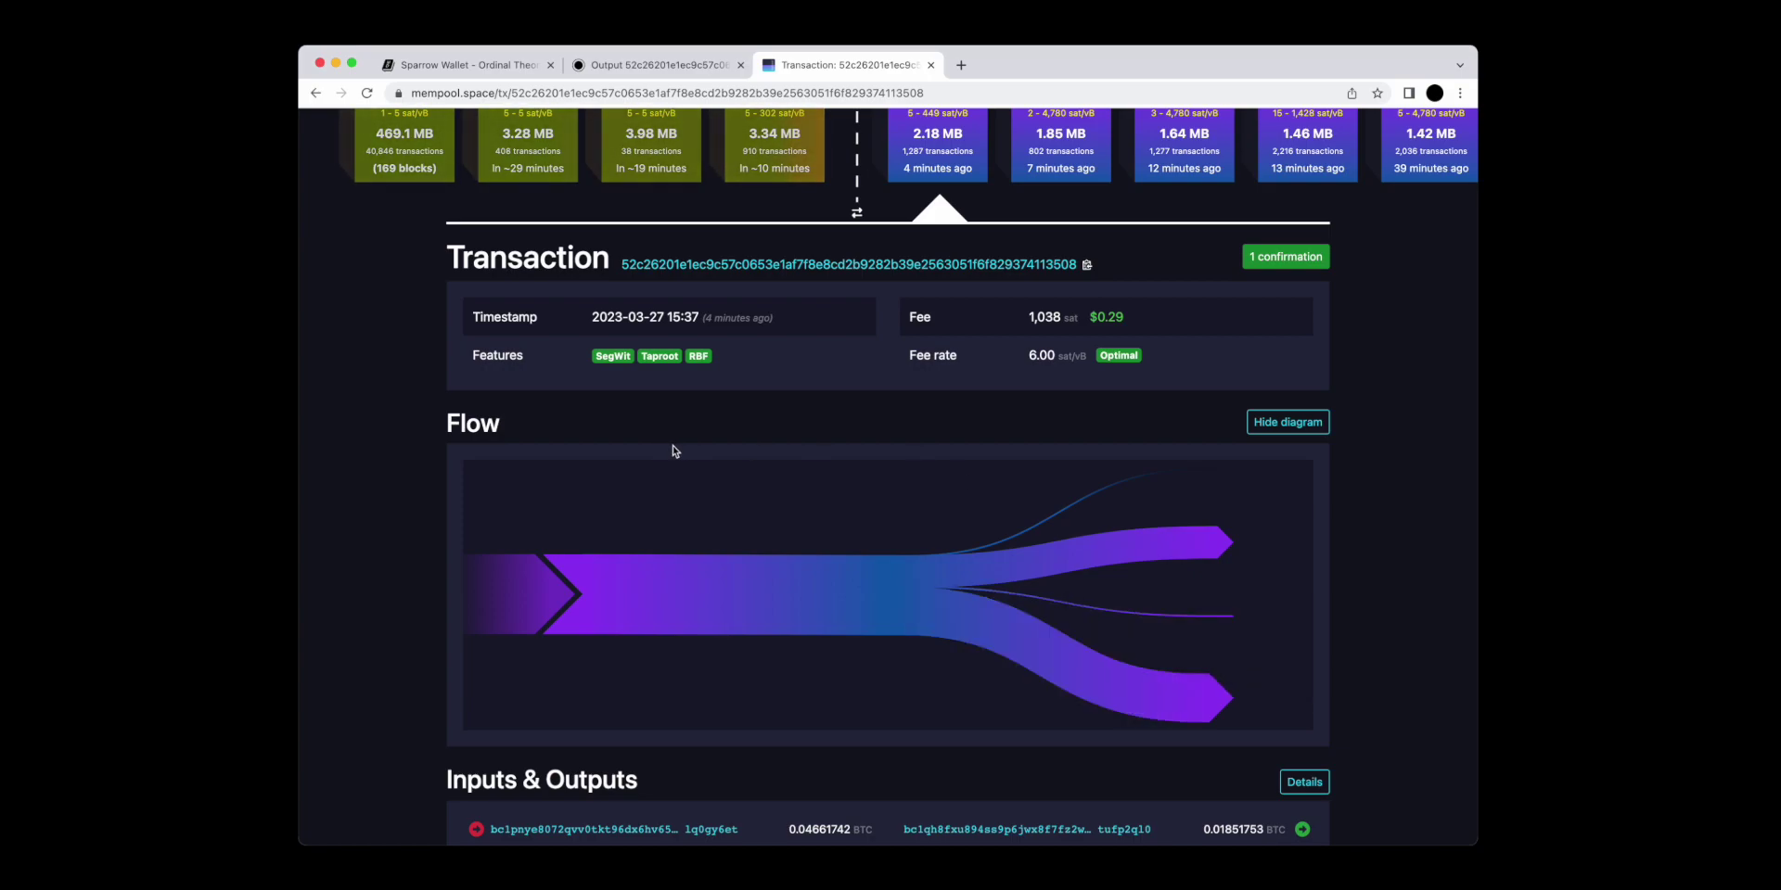
{"action": "left_click", "coordinate": [648, 67]}
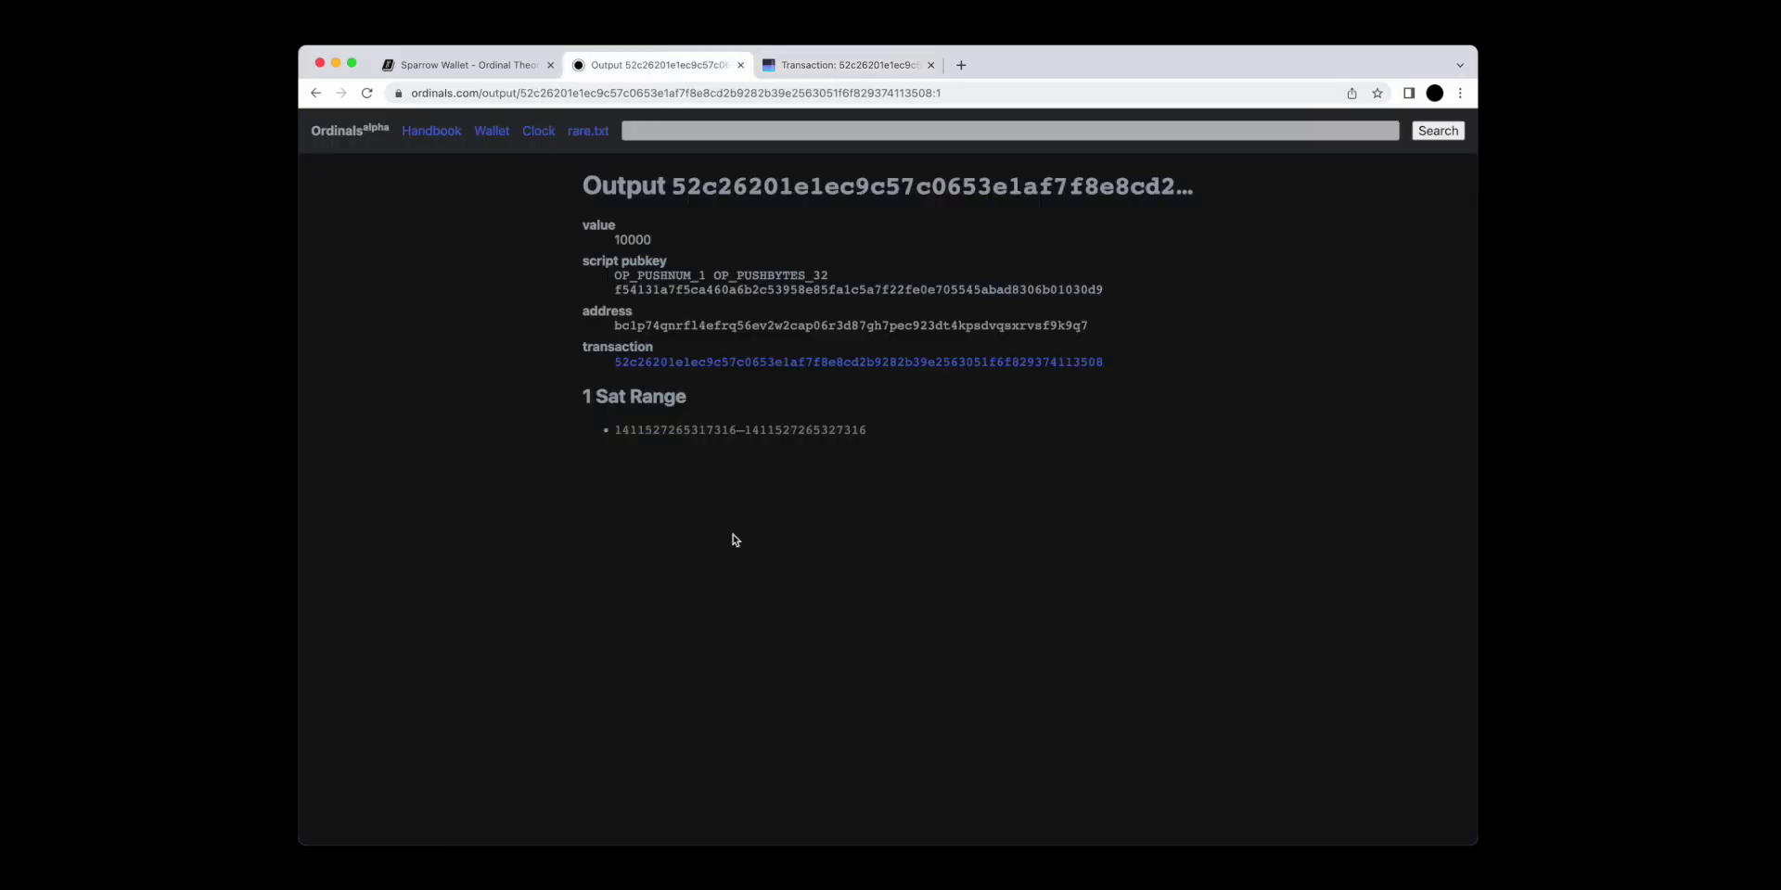
{"action": "key", "text": "super+Tab"}
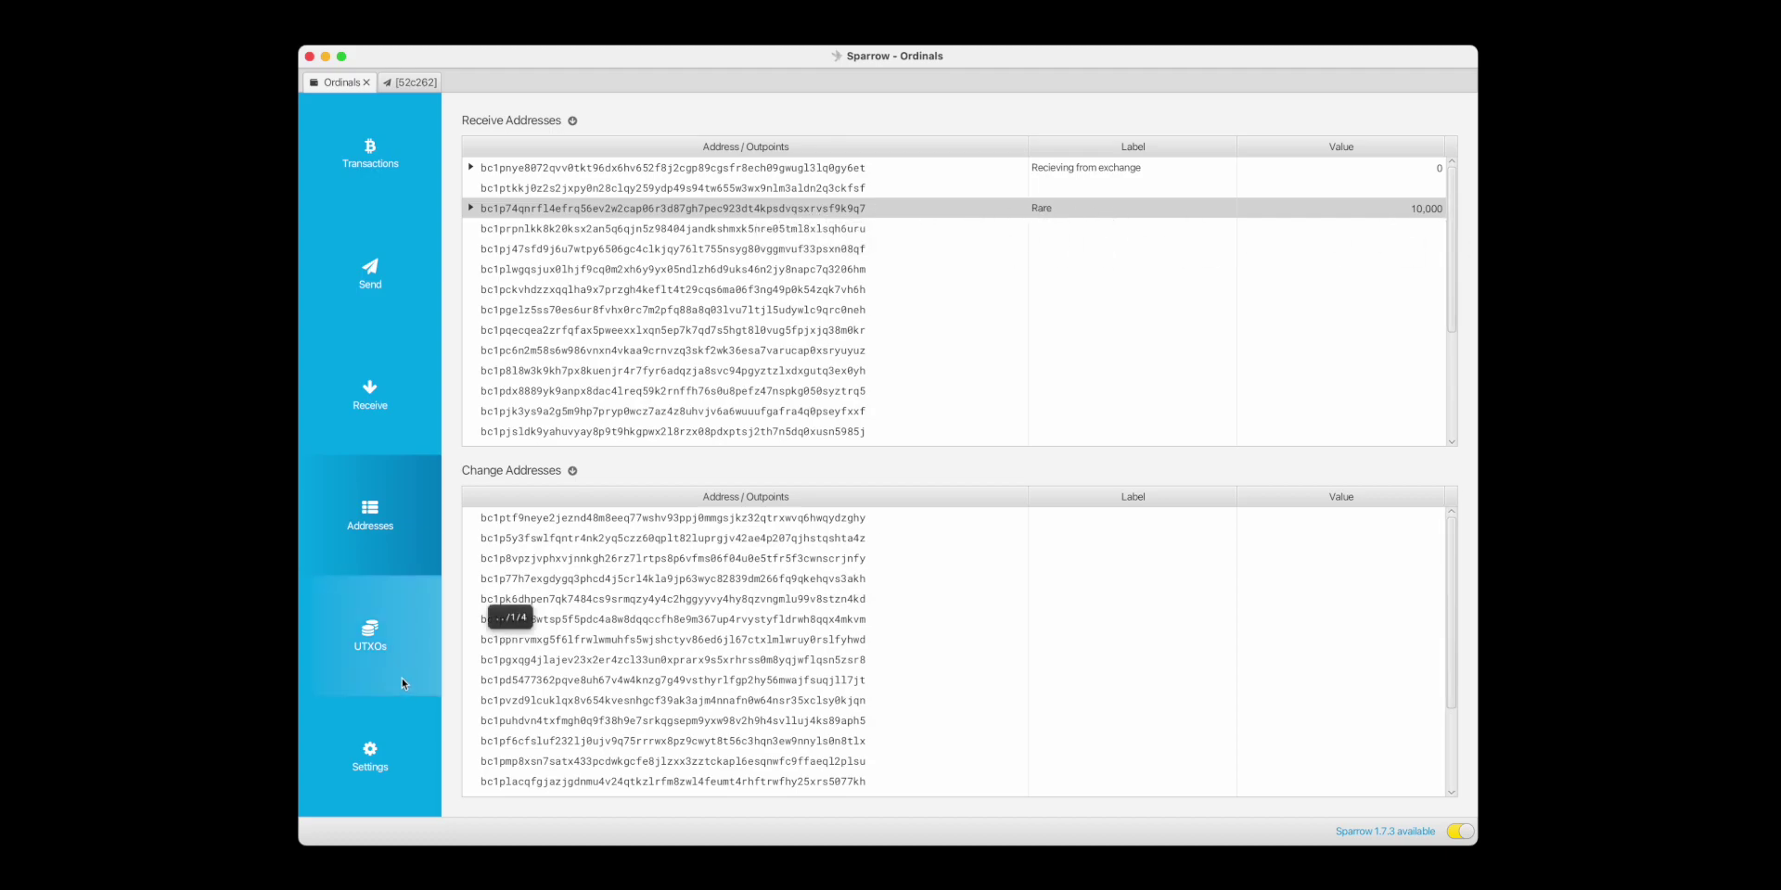
Freeze the 10,000-sat UTXO labelled Rare in the UTXOs list.
{"action": "left_click", "coordinate": [380, 642]}
{"action": "right_click", "coordinate": [820, 275]}
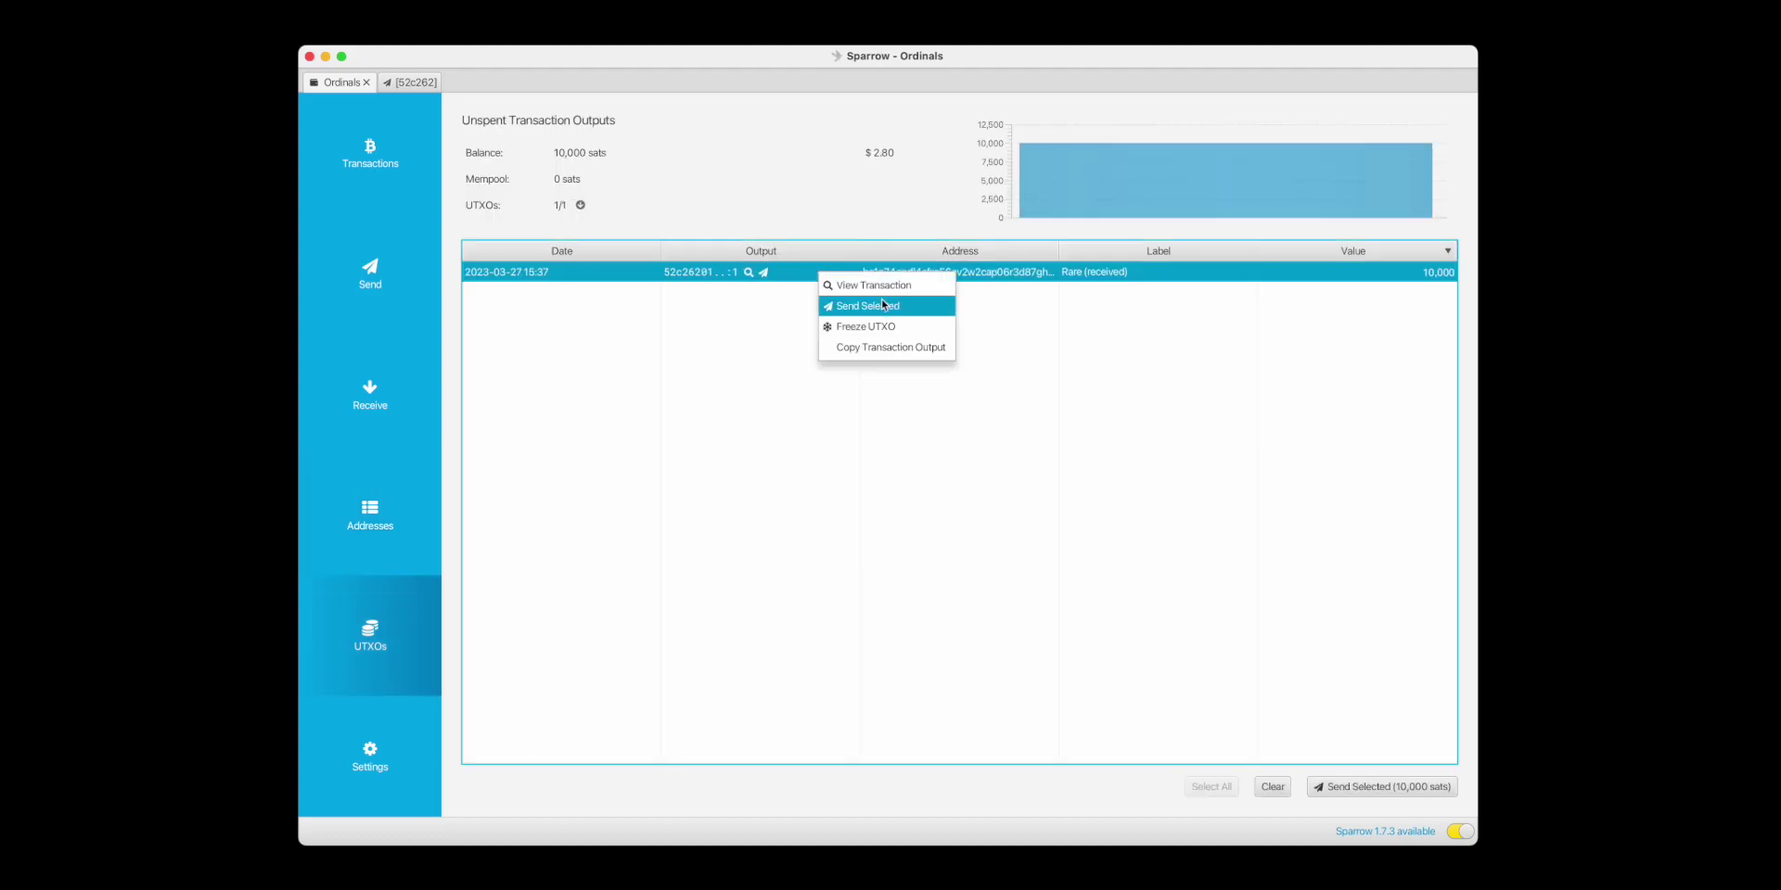
{"action": "left_click", "coordinate": [862, 327]}
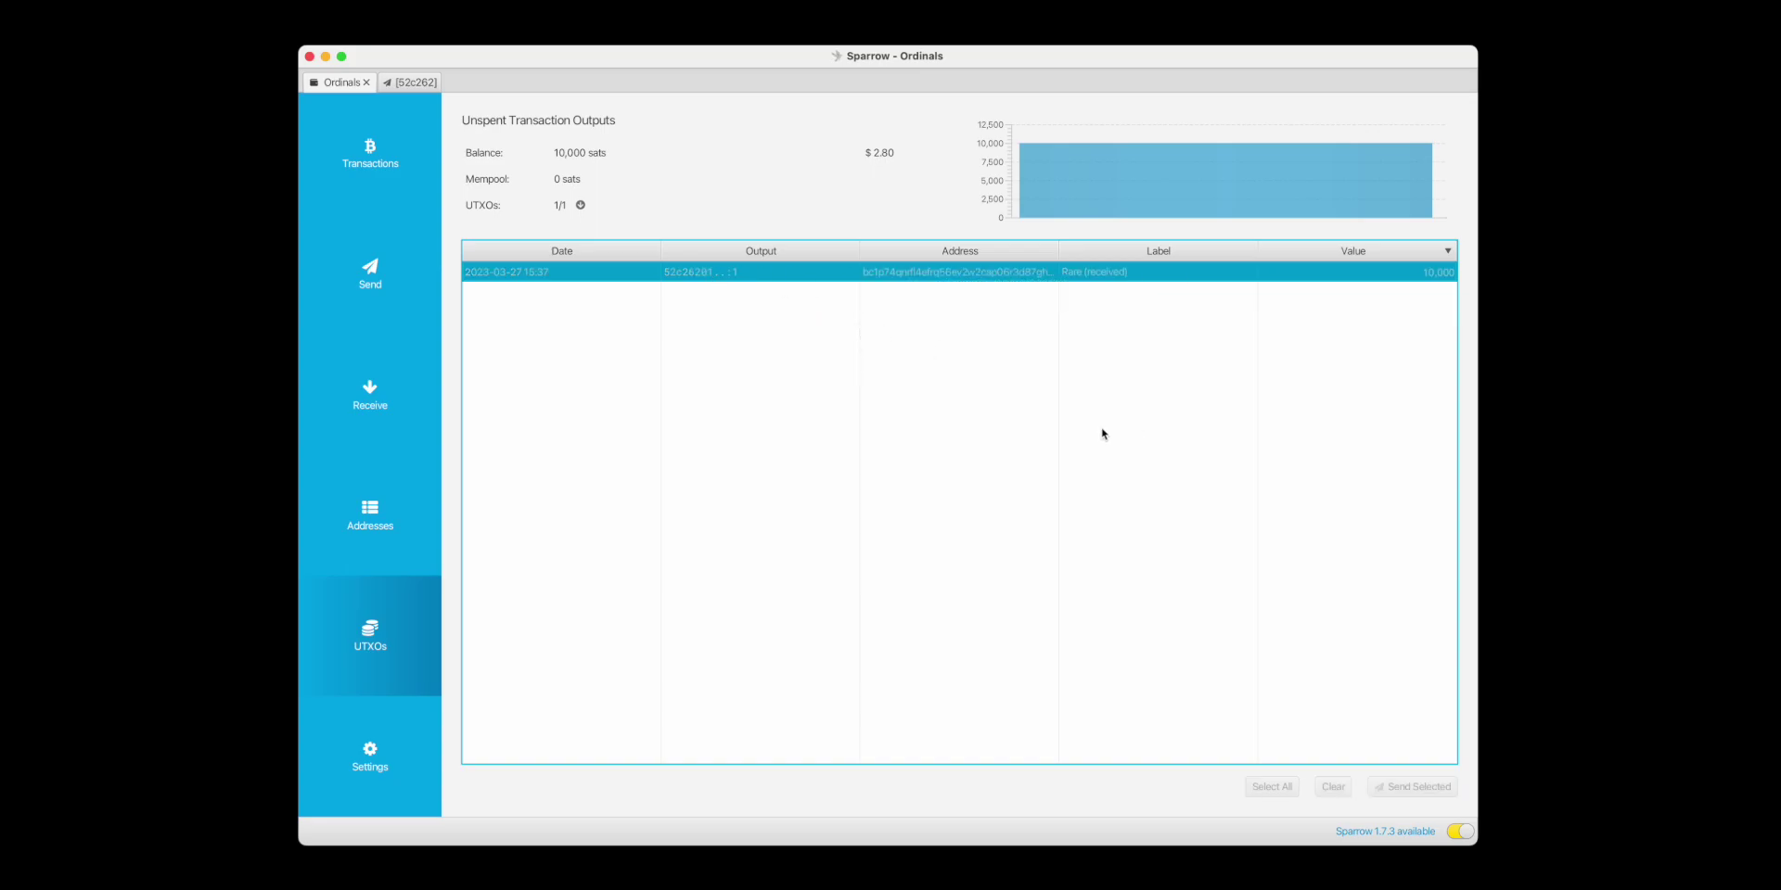